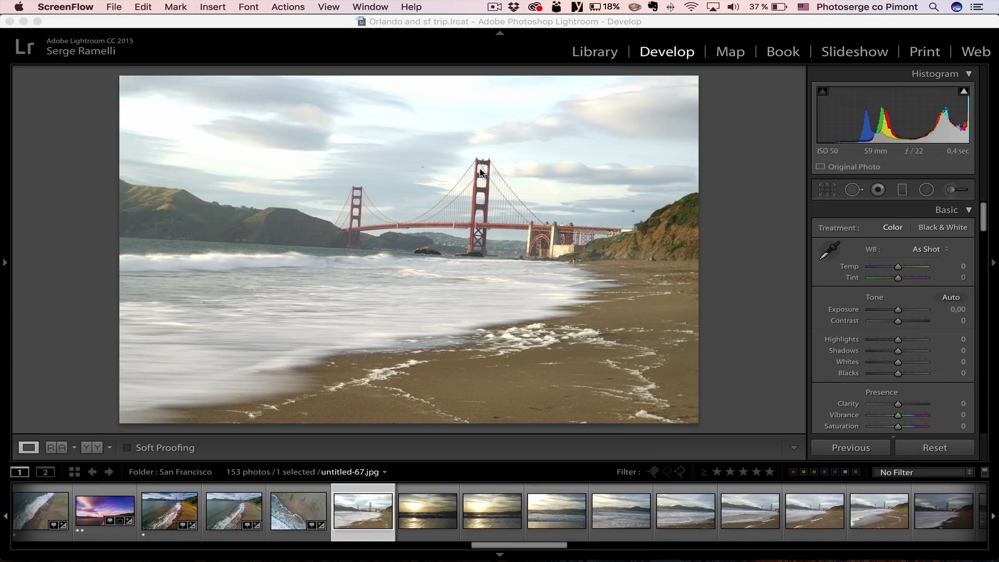
Browse the sunset and beach photos in the filmstrip, including untitled-69.
{"action": "left_click", "coordinate": [437, 499]}
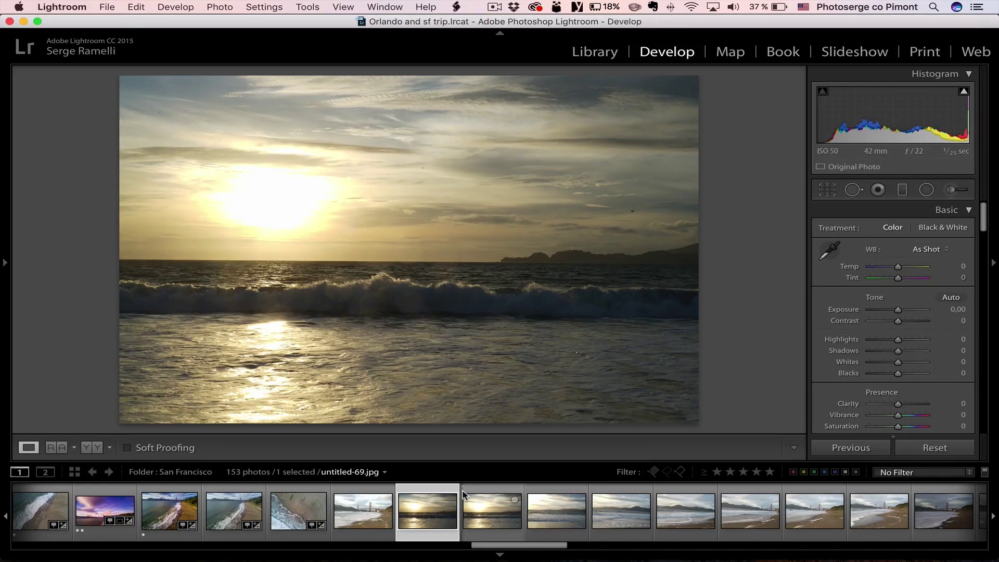
{"action": "mouse_move", "coordinate": [495, 549]}
{"action": "left_mouse_down"}
{"action": "mouse_move", "coordinate": [515, 549]}
{"action": "mouse_move", "coordinate": [502, 549]}
{"action": "left_mouse_up"}
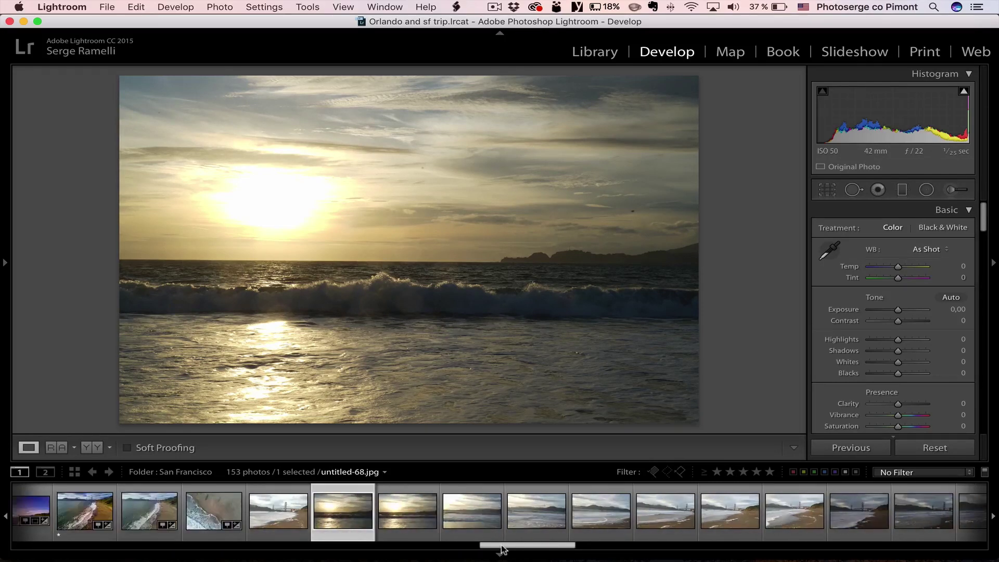
{"action": "left_click", "coordinate": [283, 513]}
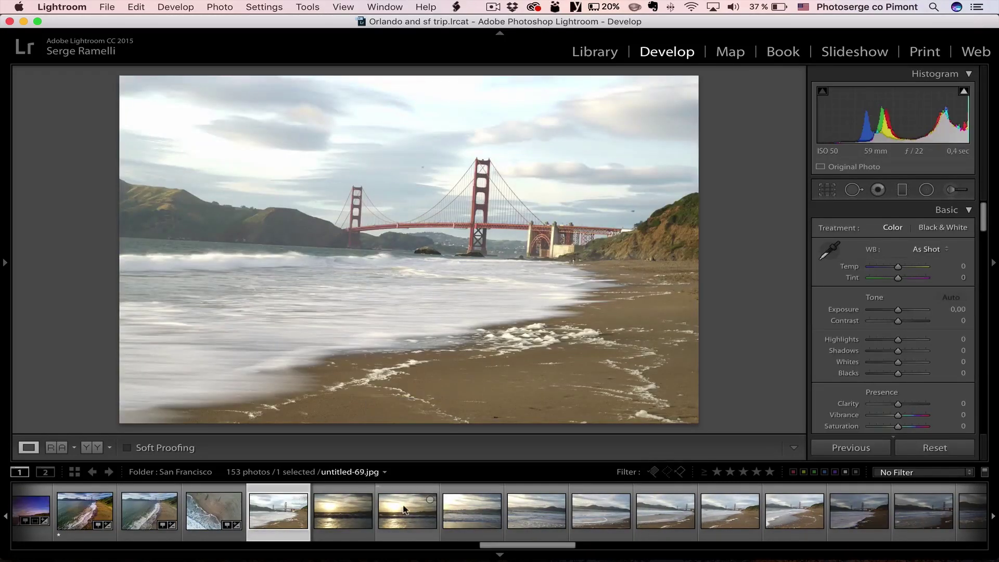
{"action": "left_click", "coordinate": [328, 510]}
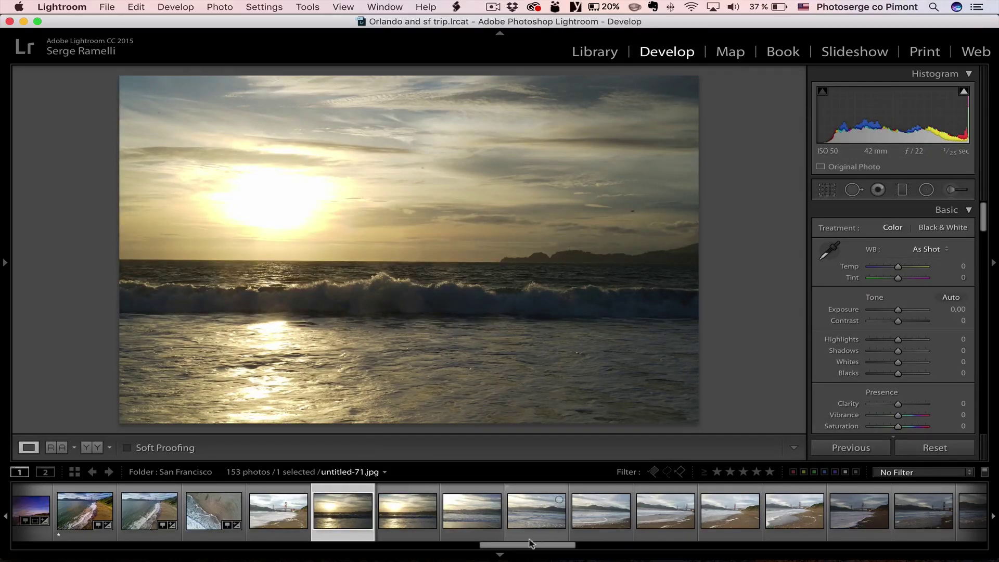
{"action": "left_click", "coordinate": [435, 511]}
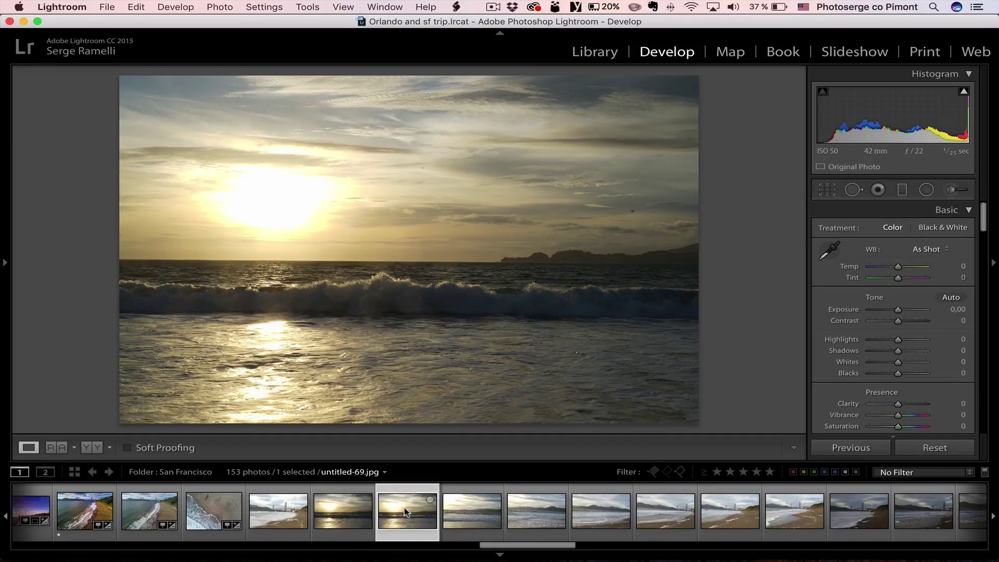
{"action": "left_click", "coordinate": [473, 508]}
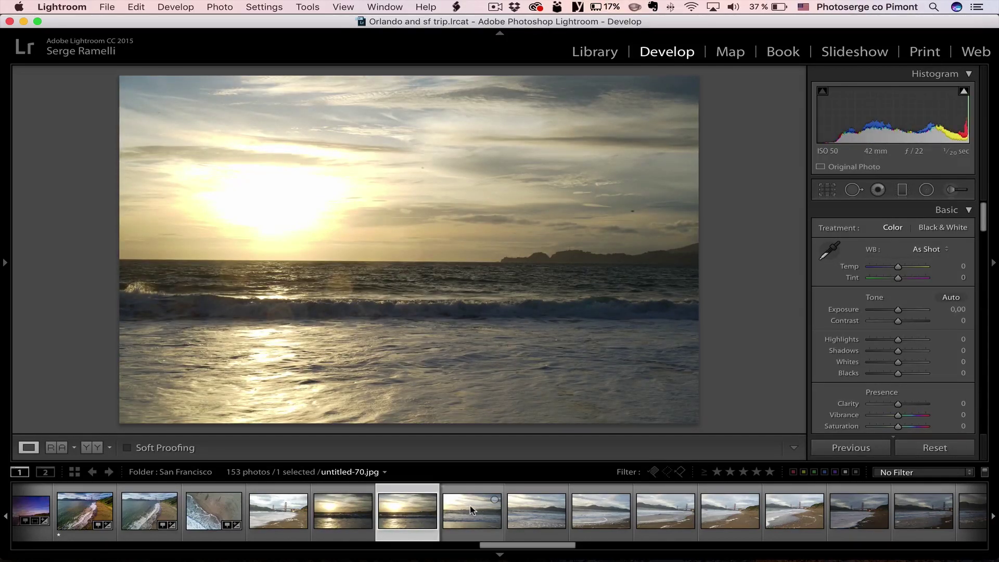
{"action": "left_click", "coordinate": [471, 510]}
{"action": "left_click", "coordinate": [546, 512]}
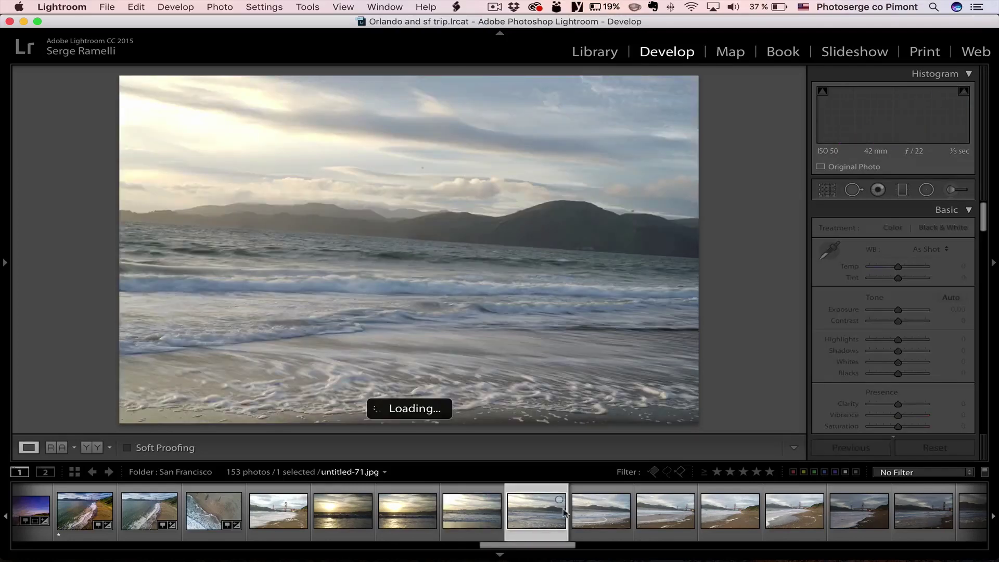
Pick the Golden Gate photo with the bridge at the right edge and check it at 1:1.
{"action": "left_click", "coordinate": [602, 511]}
{"action": "left_click", "coordinate": [671, 508]}
{"action": "key", "text": "Right"}
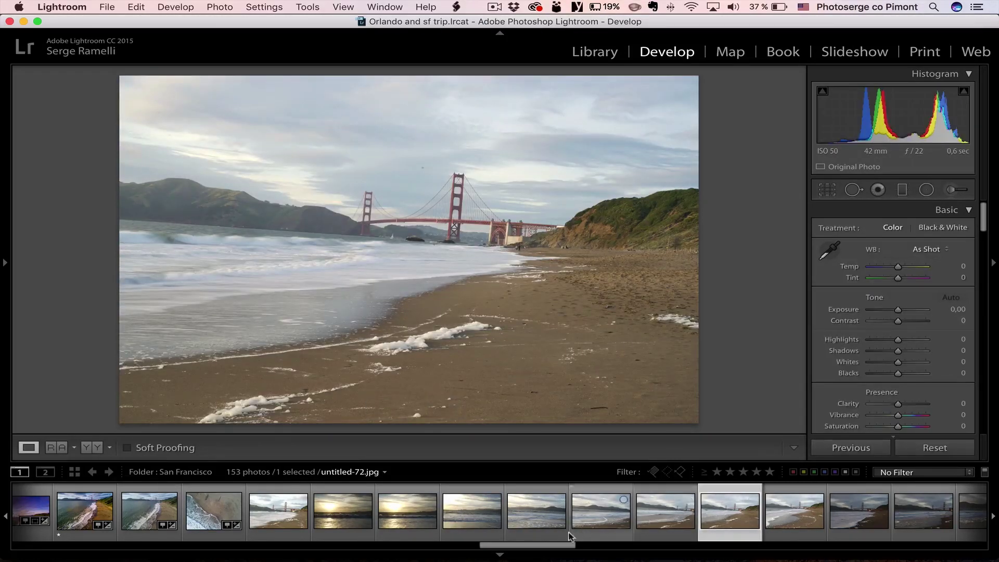
{"action": "mouse_move", "coordinate": [547, 546]}
{"action": "left_mouse_down"}
{"action": "mouse_move", "coordinate": [580, 547]}
{"action": "mouse_move", "coordinate": [564, 547]}
{"action": "left_mouse_up"}
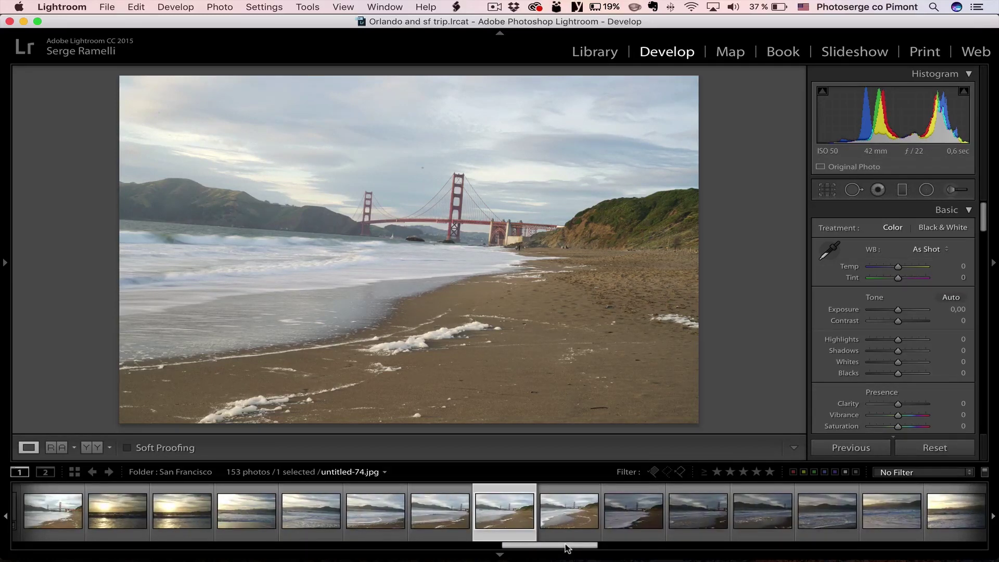
{"action": "left_click", "coordinate": [439, 508]}
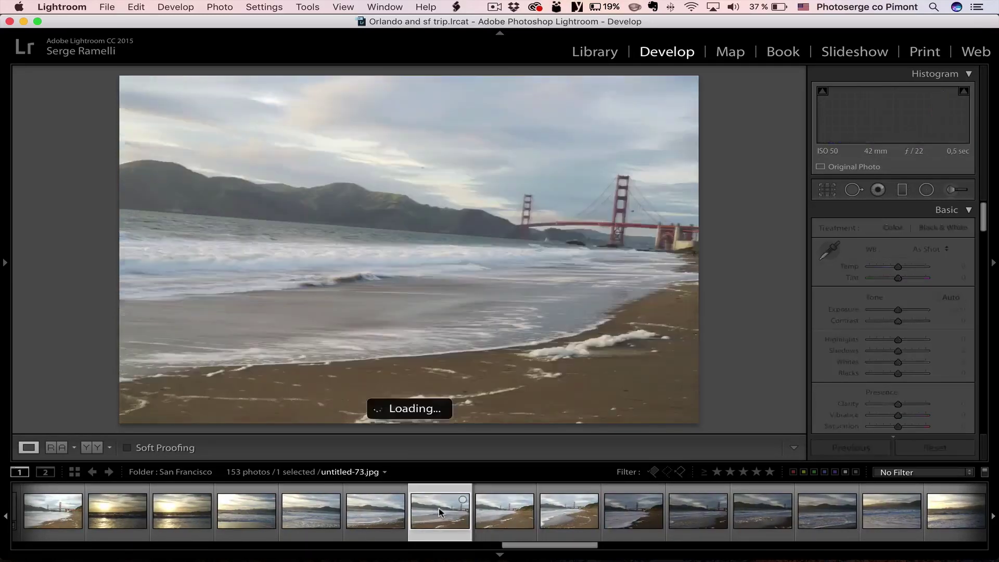
{"action": "left_click", "coordinate": [600, 218]}
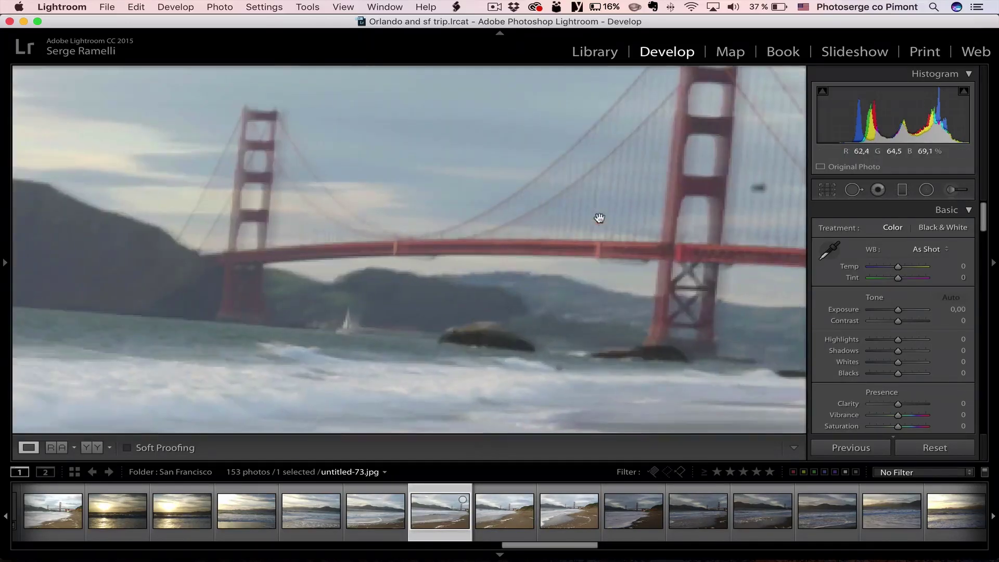
{"action": "left_click", "coordinate": [621, 237]}
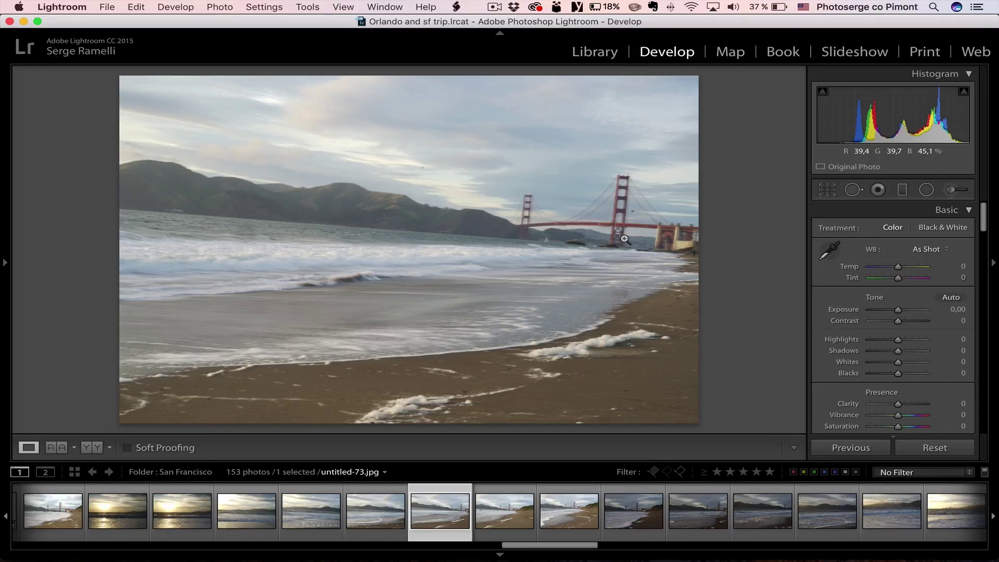
Browse the Golden Gate beach shots and the dark dusk bridge photos.
{"action": "left_click", "coordinate": [565, 517]}
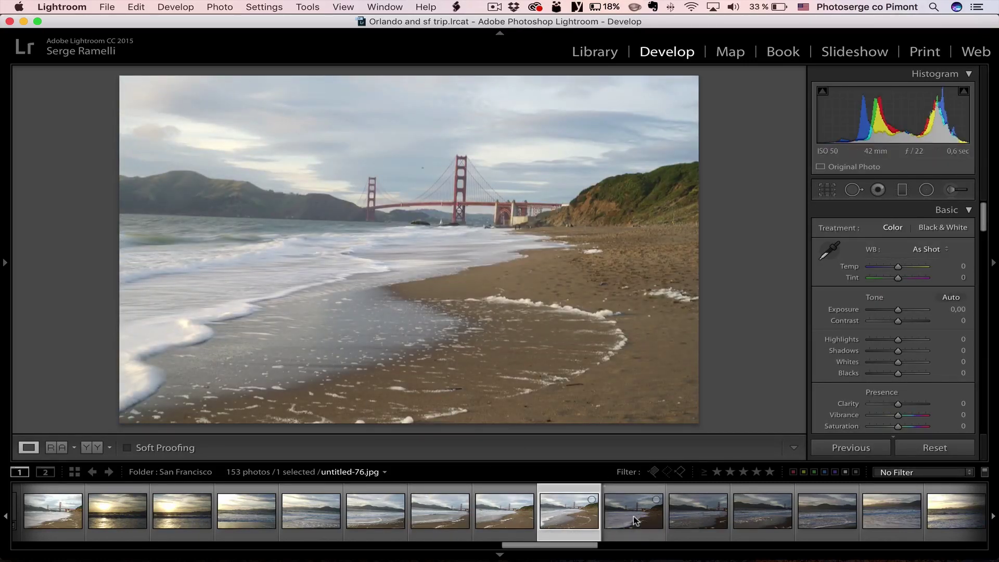
{"action": "left_click", "coordinate": [633, 518]}
{"action": "left_click_drag", "start_coordinate": [538, 545], "coordinate": [585, 544]}
{"action": "left_click", "coordinate": [200, 519]}
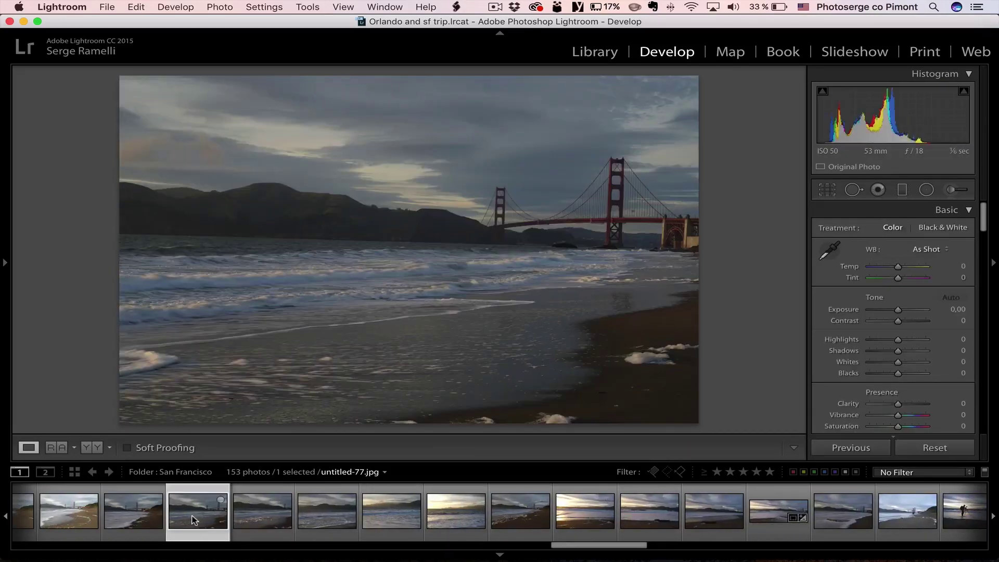
{"action": "left_click", "coordinate": [263, 518]}
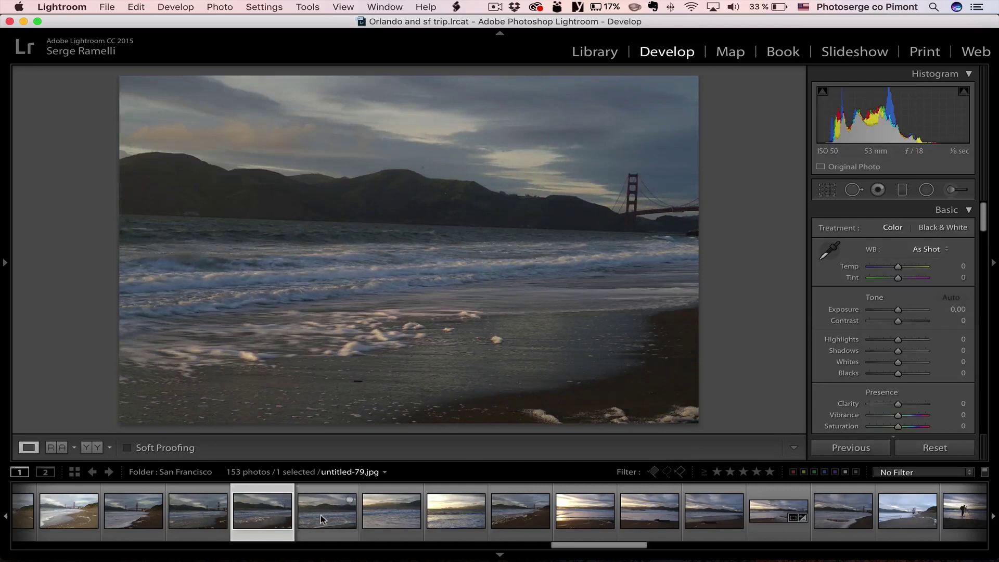
{"action": "left_click", "coordinate": [328, 519]}
{"action": "left_click", "coordinate": [384, 518]}
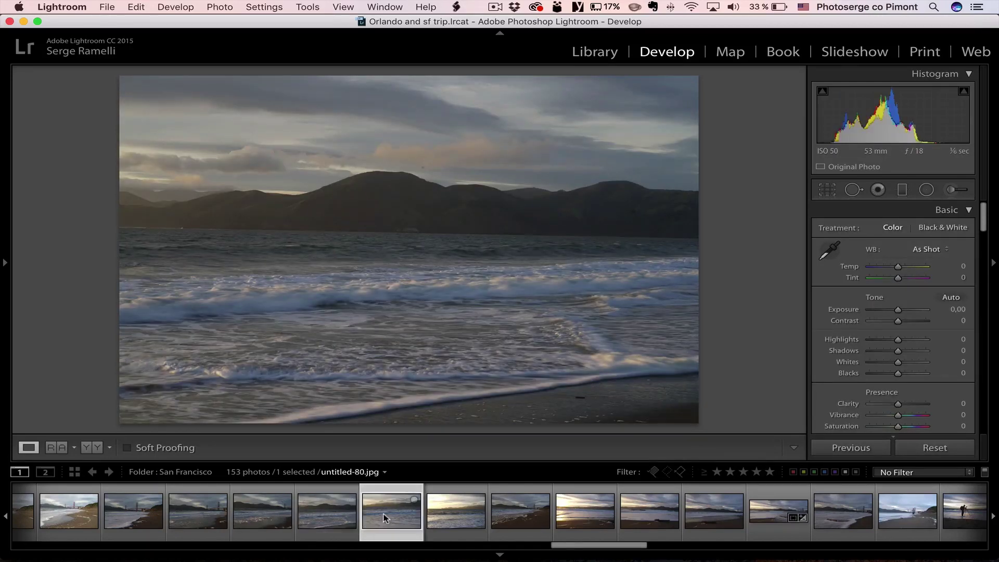
{"action": "left_click", "coordinate": [455, 525]}
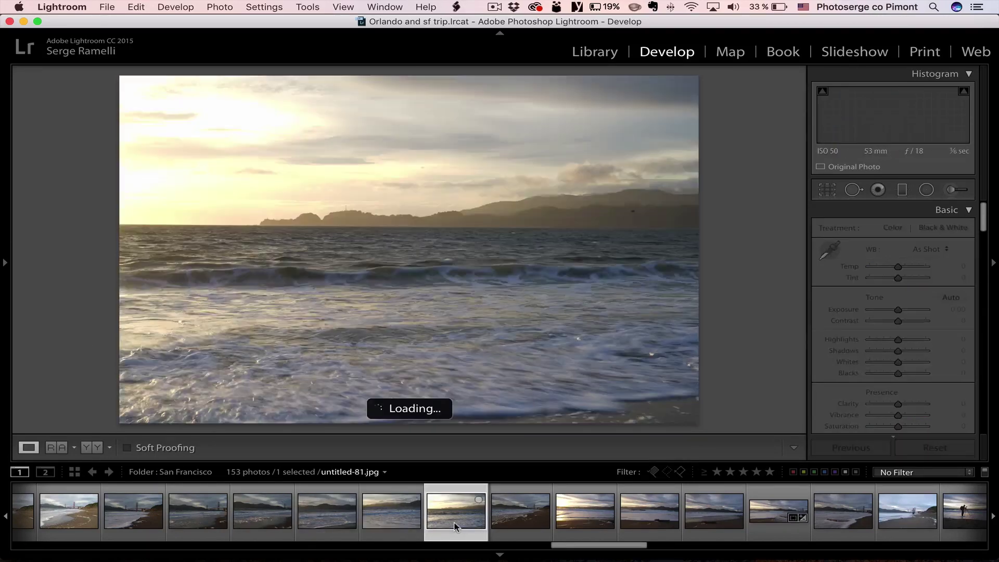
{"action": "left_click", "coordinate": [395, 521]}
{"action": "left_click", "coordinate": [329, 518]}
{"action": "left_click", "coordinate": [268, 515]}
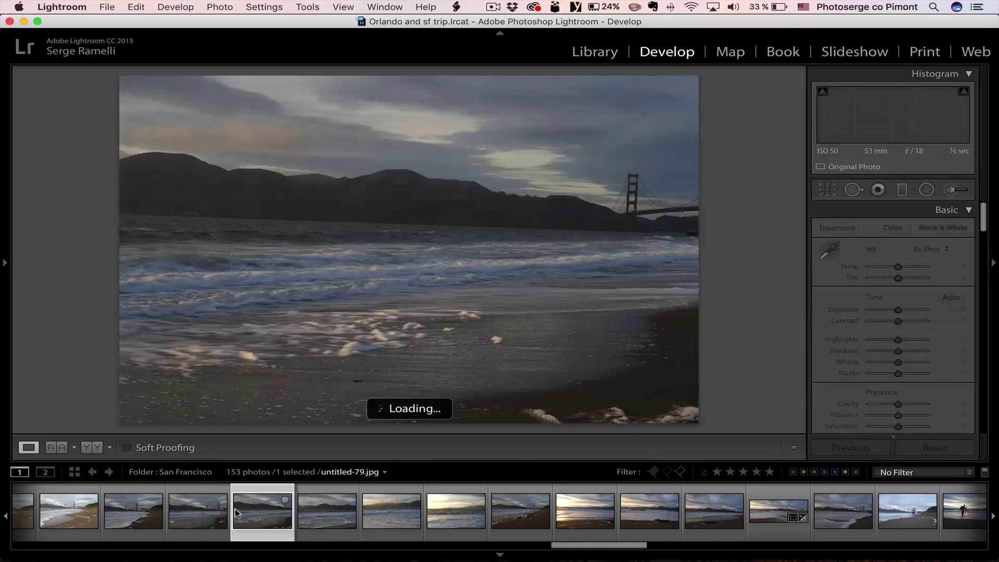
Compare the bright sunset beach photo with the dusk shot featuring the driftwood log.
{"action": "left_click_drag", "start_coordinate": [574, 548], "coordinate": [584, 546]}
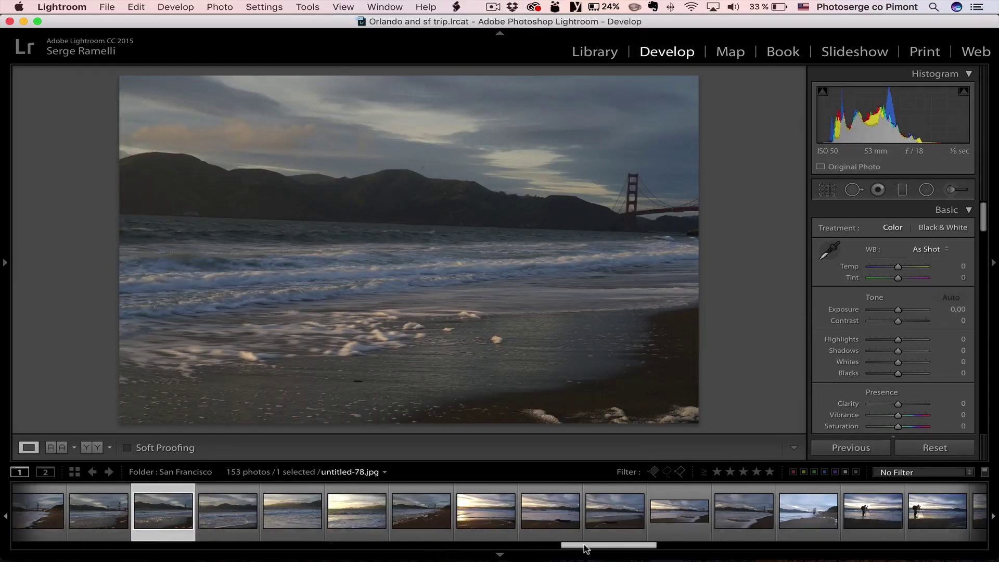
{"action": "left_click", "coordinate": [495, 516]}
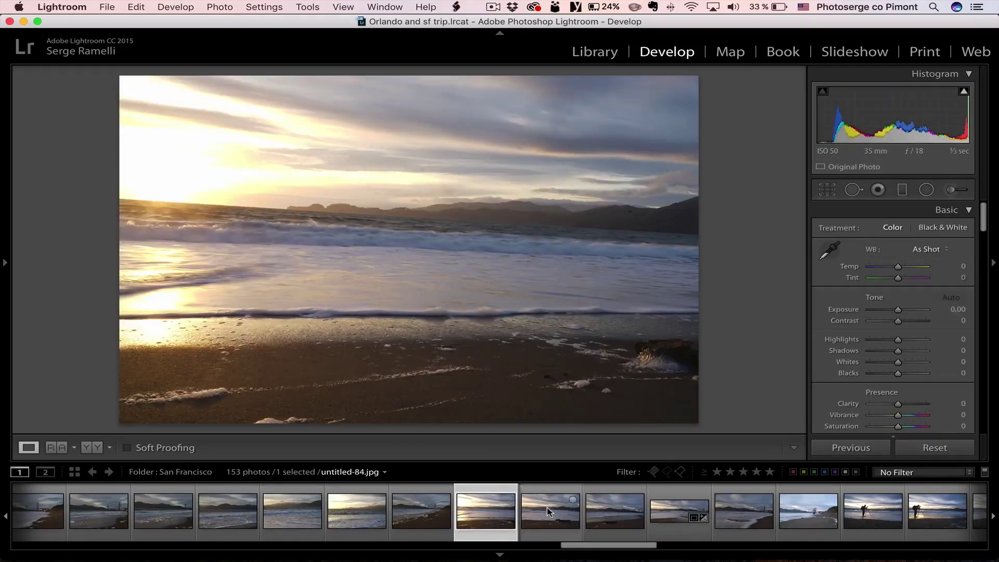
{"action": "left_click", "coordinate": [547, 507]}
{"action": "left_click", "coordinate": [602, 508]}
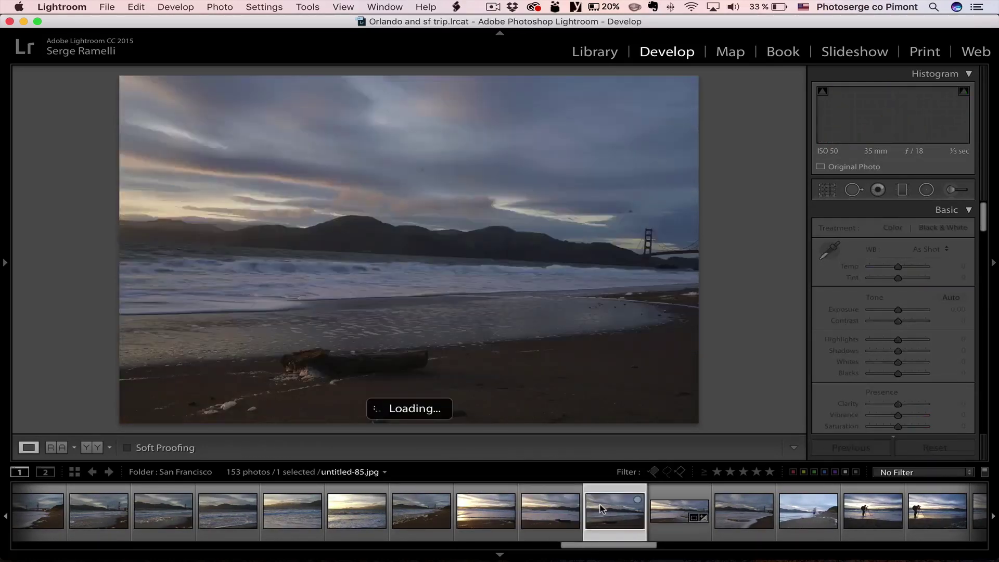
{"action": "left_click", "coordinate": [556, 518]}
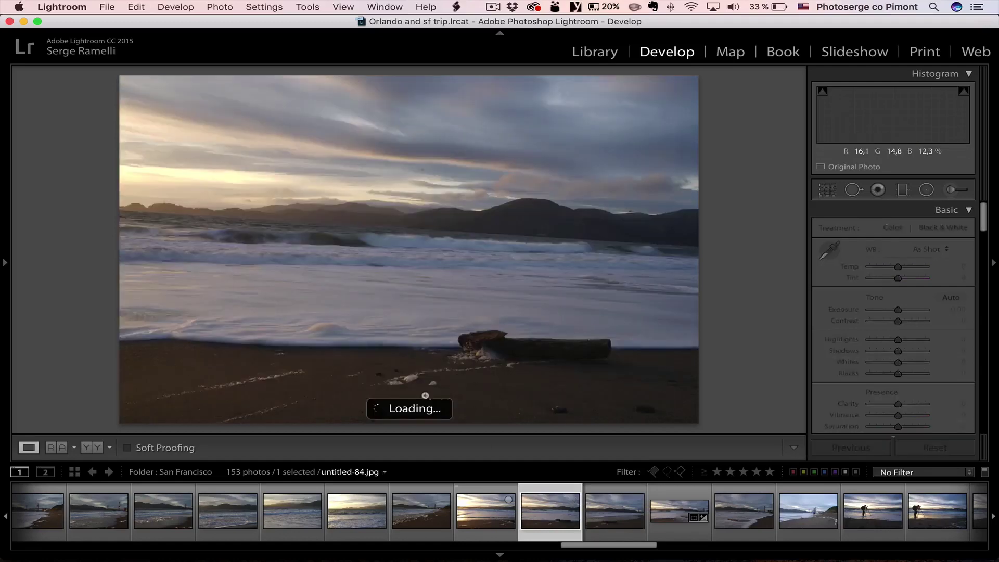
{"action": "left_click", "coordinate": [490, 512]}
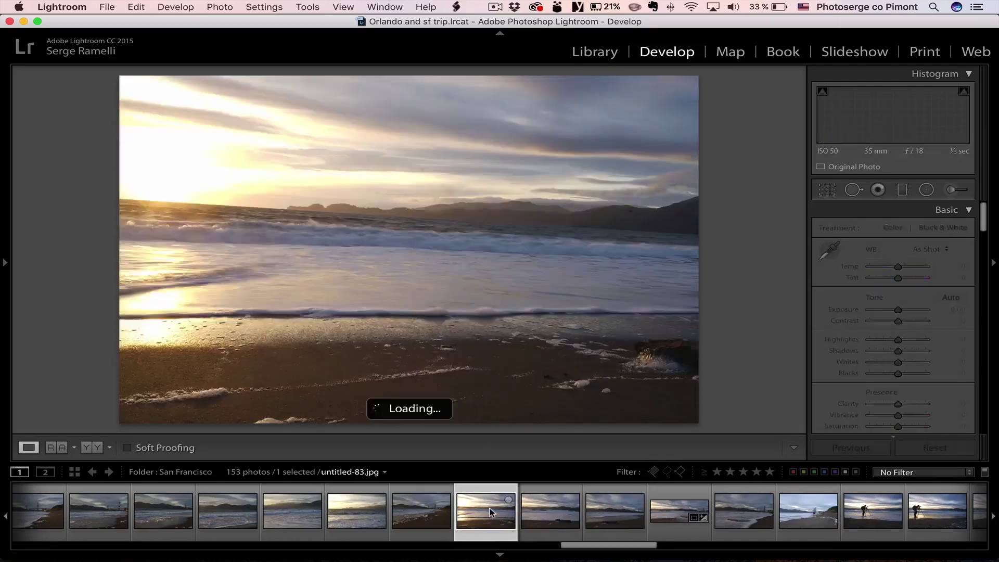
{"action": "left_click", "coordinate": [602, 513]}
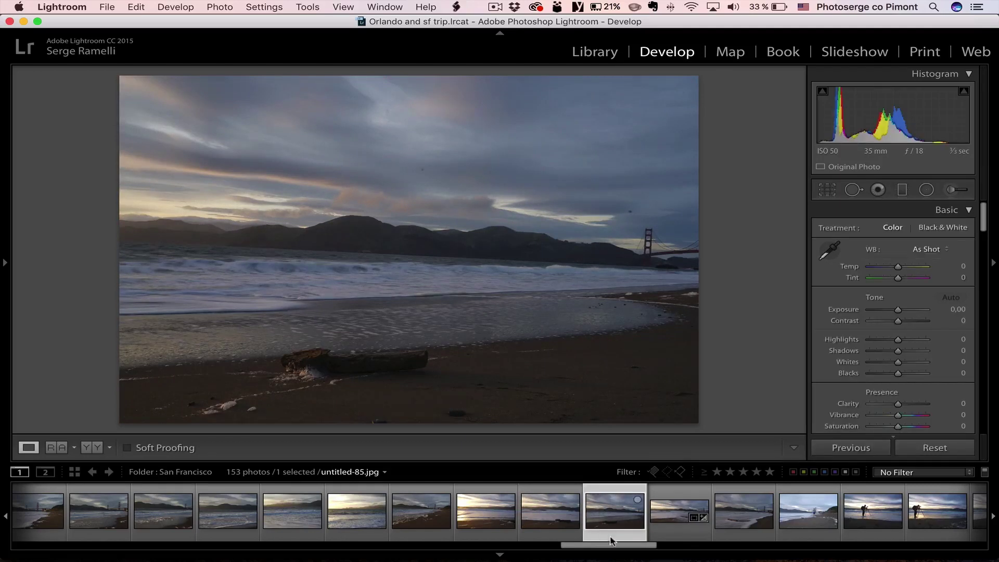
Move on through the photographer-with-tripod frames to the blue-hour bridge photo.
{"action": "left_click_drag", "start_coordinate": [609, 545], "coordinate": [640, 547]}
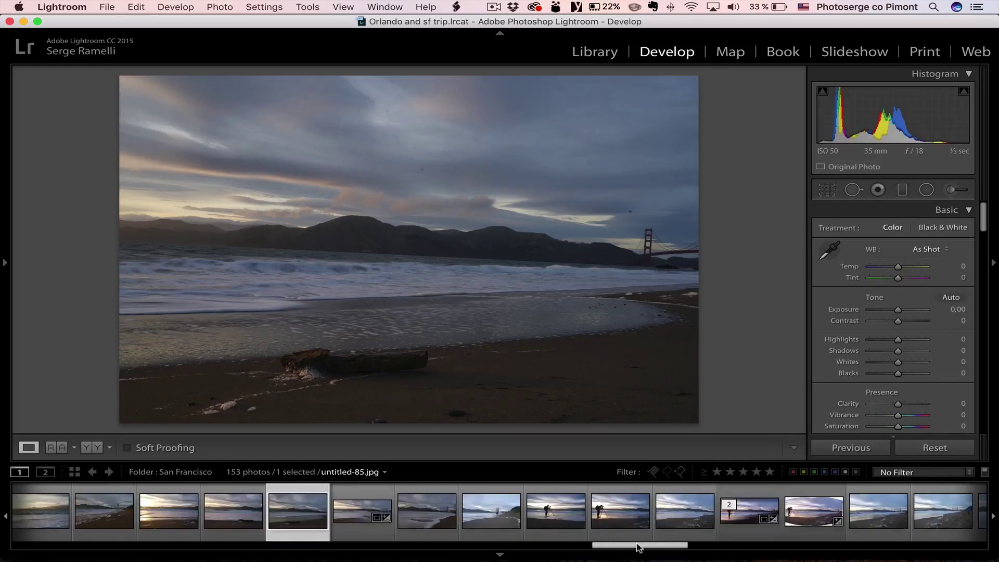
{"action": "left_click", "coordinate": [548, 518]}
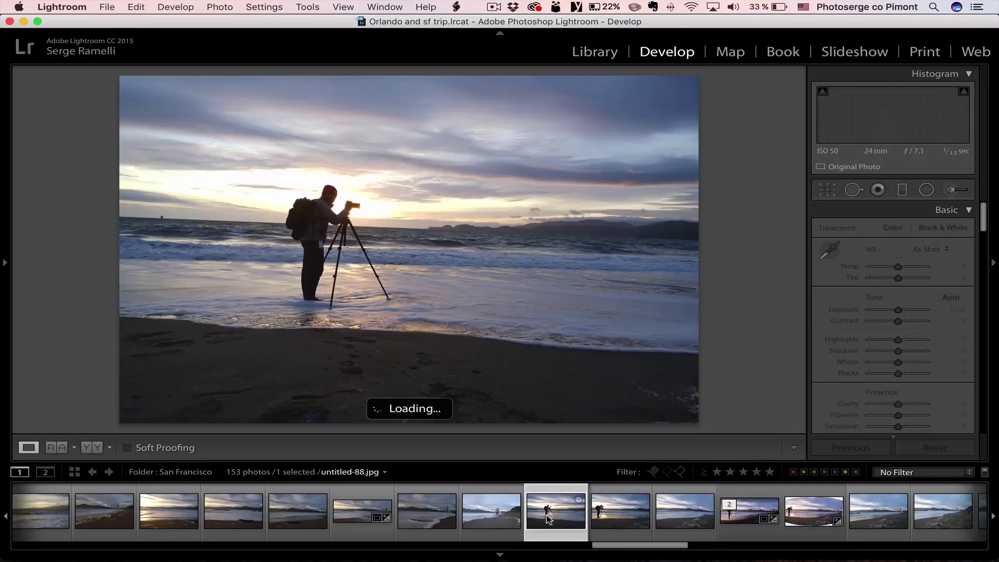
{"action": "left_click", "coordinate": [620, 512]}
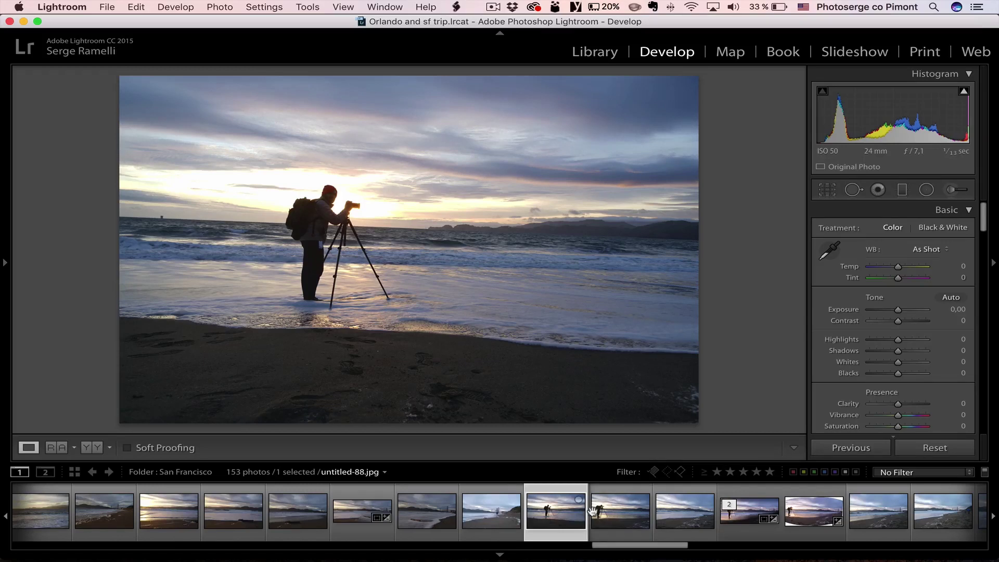
{"action": "left_click", "coordinate": [614, 514]}
{"action": "left_click", "coordinate": [673, 513]}
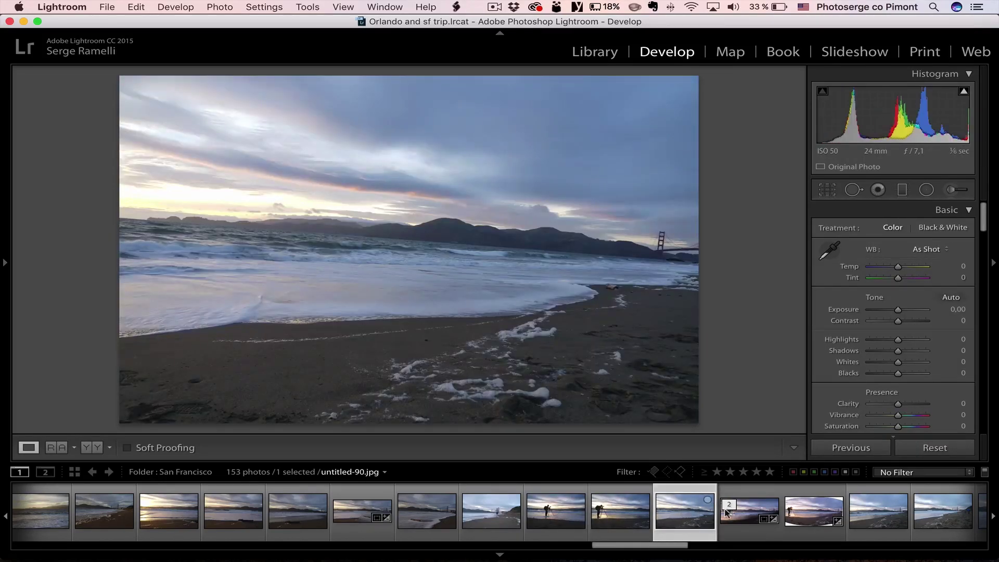
{"action": "left_click", "coordinate": [874, 512]}
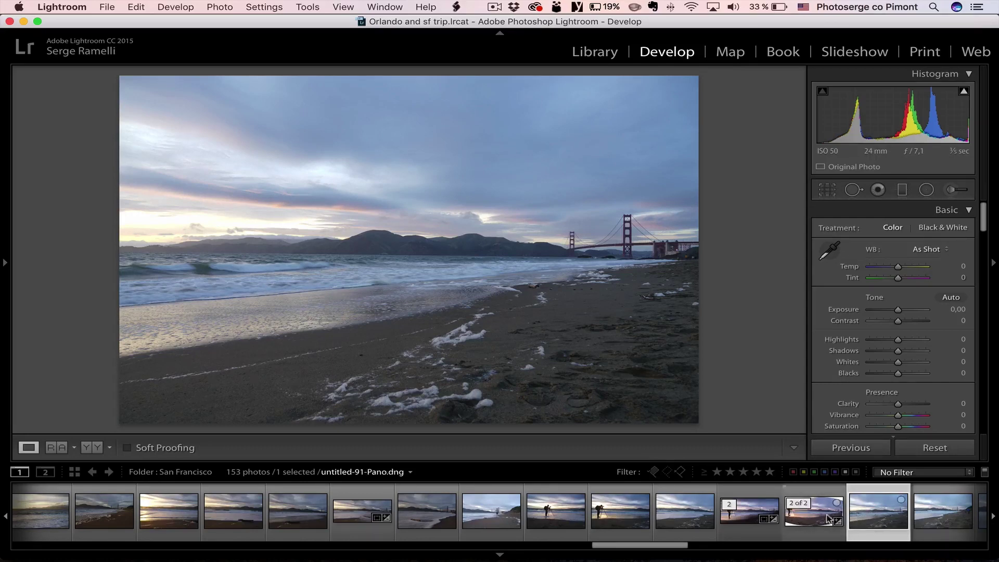
Review the earlier panorama and untitled-88/89, then select the photographer frames through untitled-91.
{"action": "left_click", "coordinate": [807, 513]}
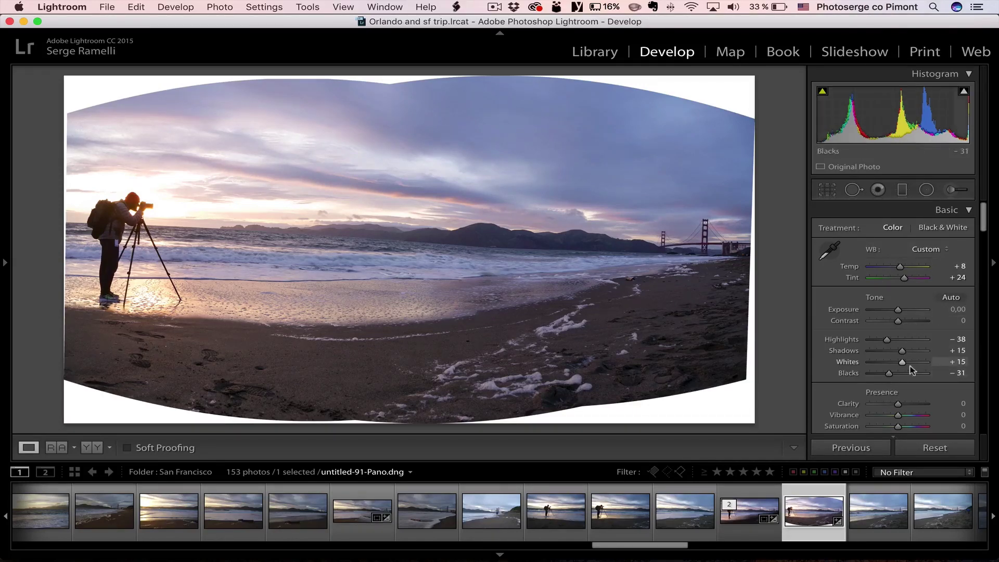
{"action": "left_click", "coordinate": [608, 512]}
{"action": "left_click", "coordinate": [542, 513]}
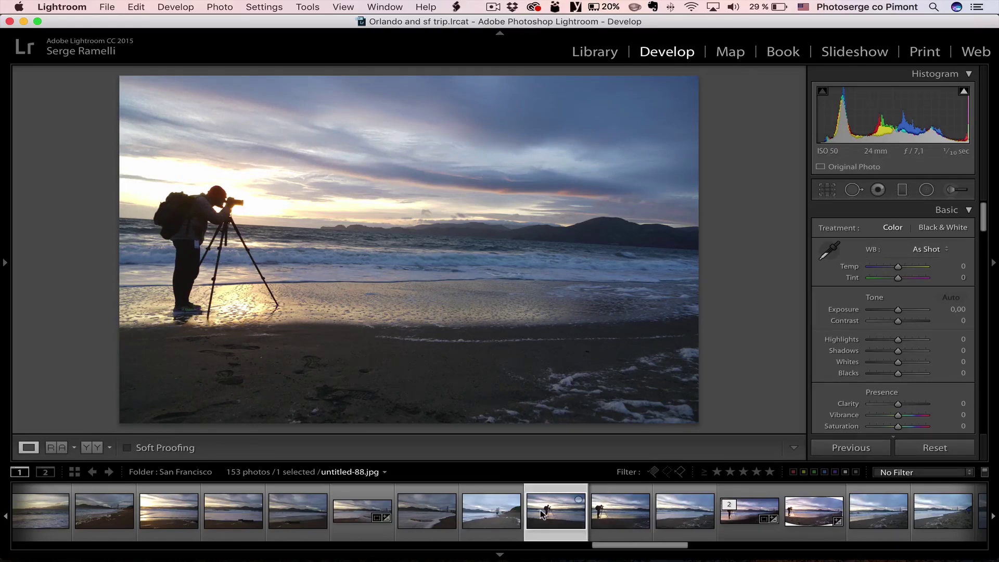
{"action": "left_click", "coordinate": [620, 516]}
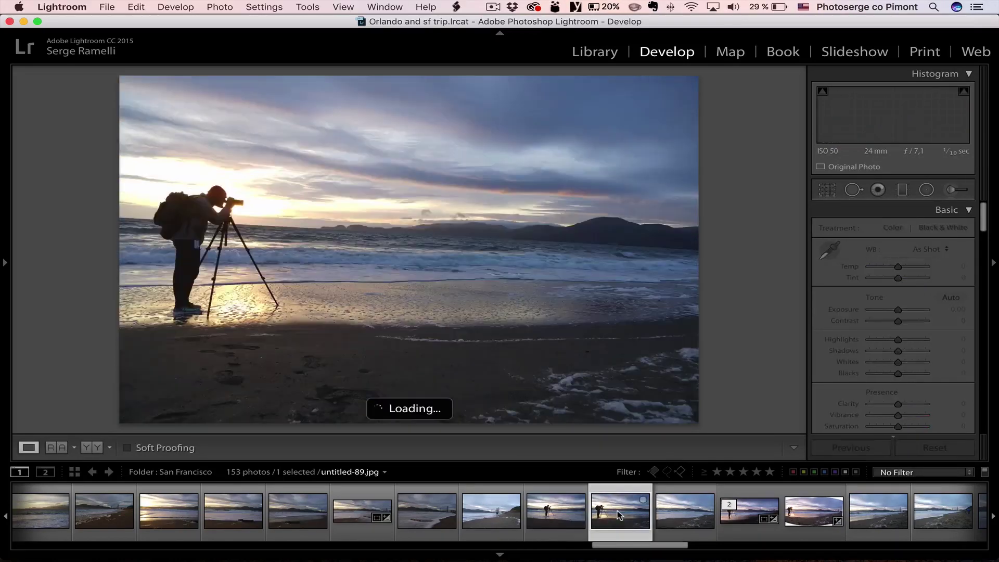
{"action": "left_click", "coordinate": [683, 521], "text": "shift"}
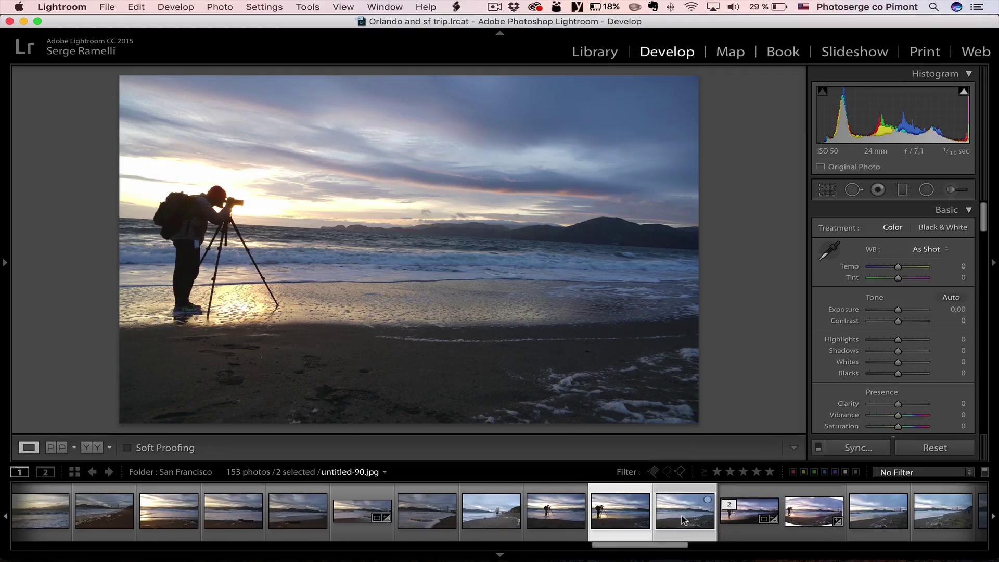
{"action": "left_click", "coordinate": [893, 514], "text": "super"}
Set the active frame and run Photo Merge > Panorama on the selected frames.
{"action": "left_click", "coordinate": [685, 516]}
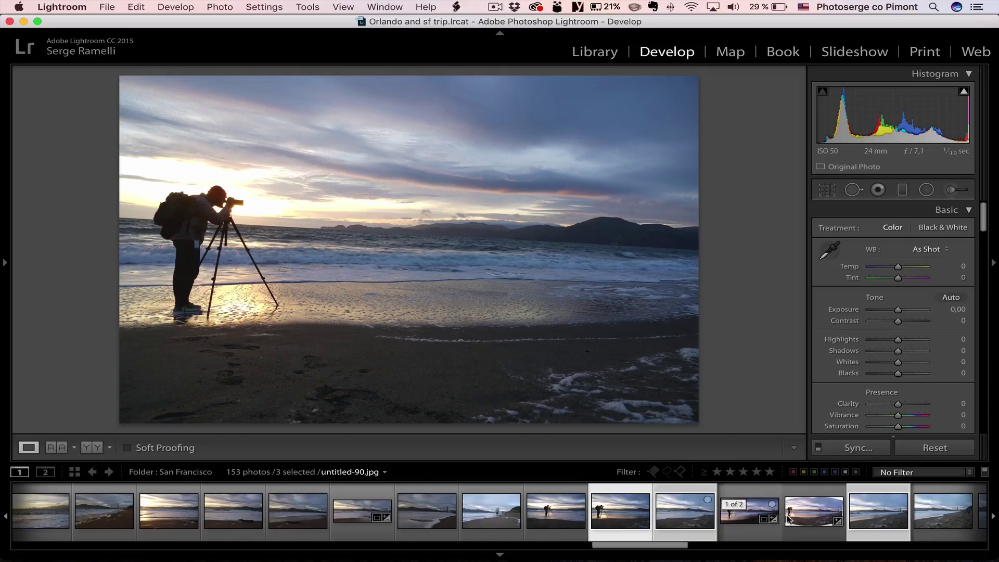
{"action": "left_click", "coordinate": [738, 509]}
{"action": "left_click", "coordinate": [734, 504]}
{"action": "right_click", "coordinate": [833, 513]}
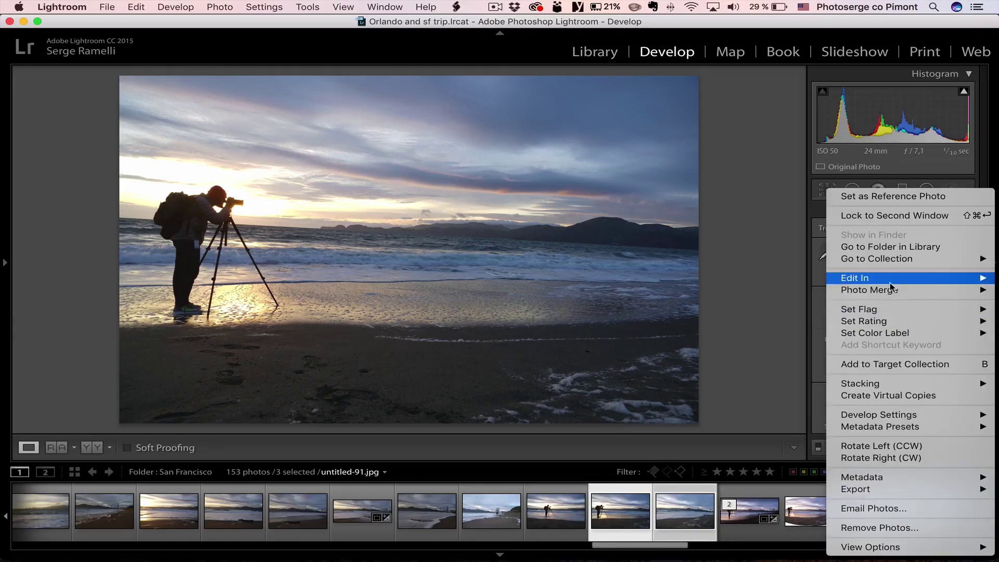
{"action": "mouse_move", "coordinate": [885, 290]}
{"action": "left_click", "coordinate": [783, 303]}
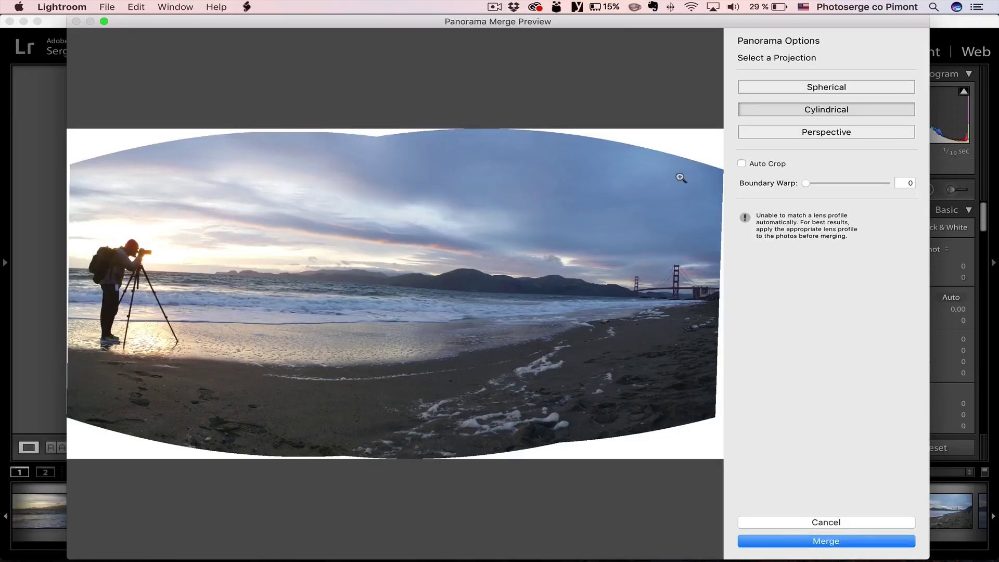
Compare Perspective, Cylindrical and Spherical projections, settling on Cylindrical.
{"action": "left_click", "coordinate": [833, 132]}
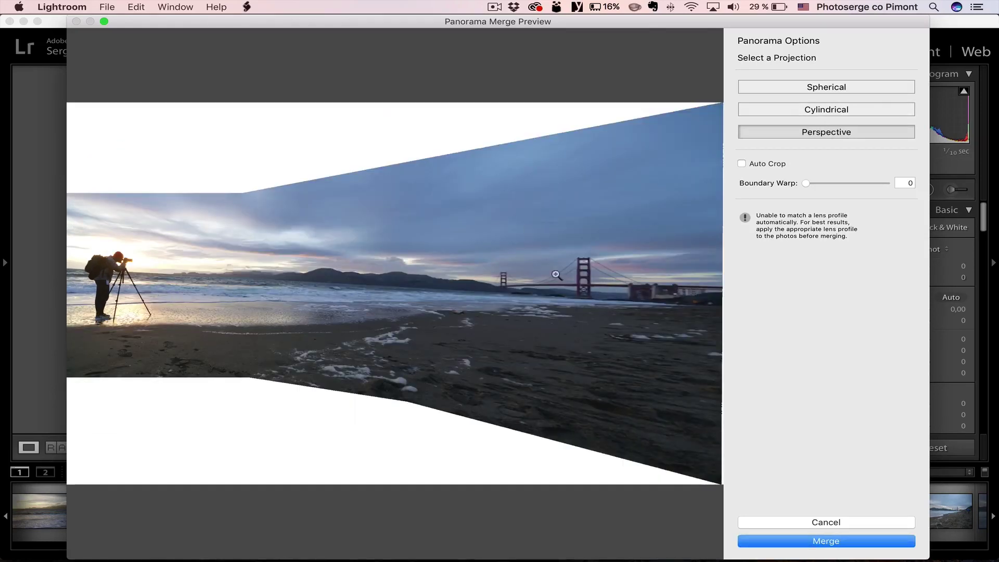
{"action": "left_click", "coordinate": [844, 108]}
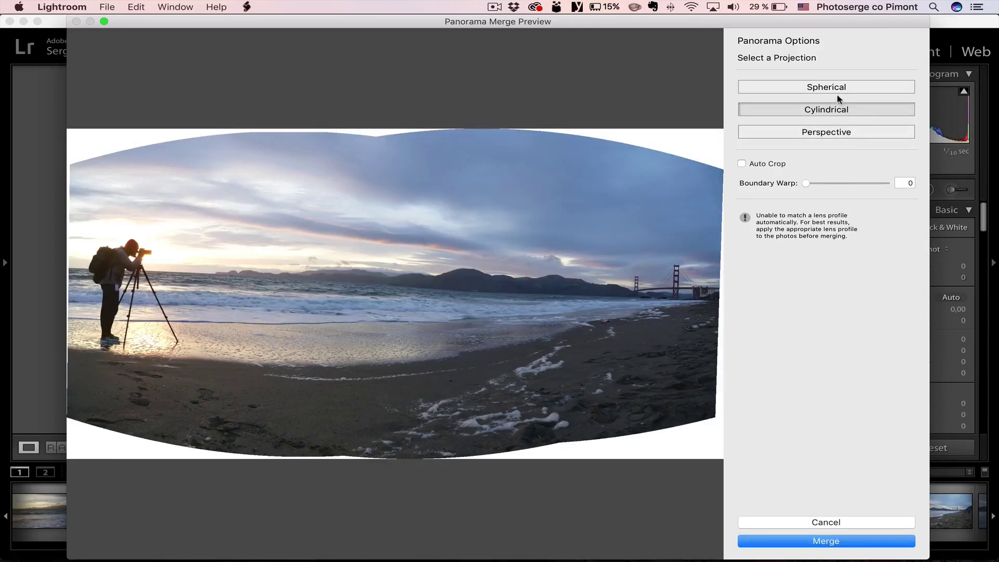
{"action": "left_click", "coordinate": [841, 88]}
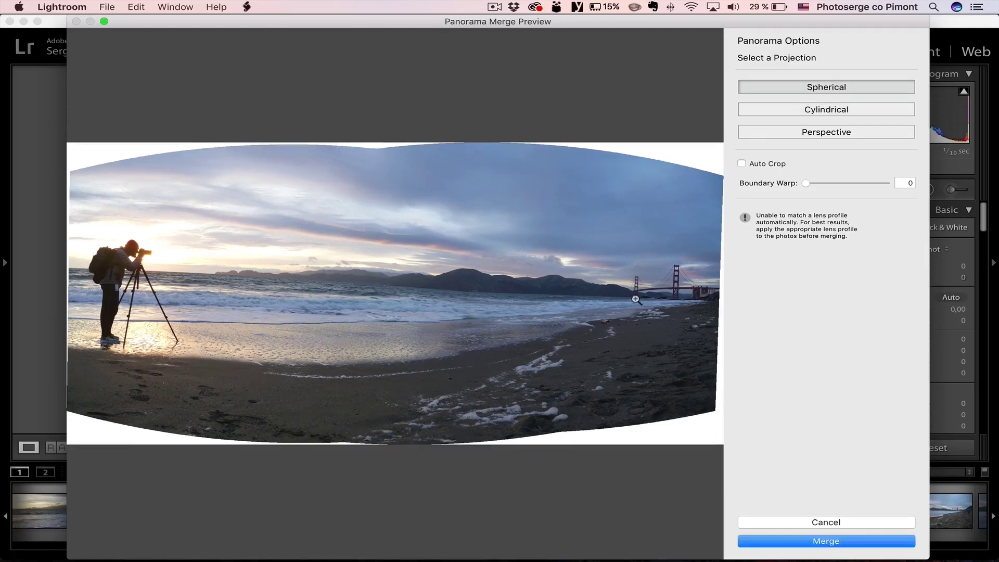
{"action": "left_click", "coordinate": [808, 109]}
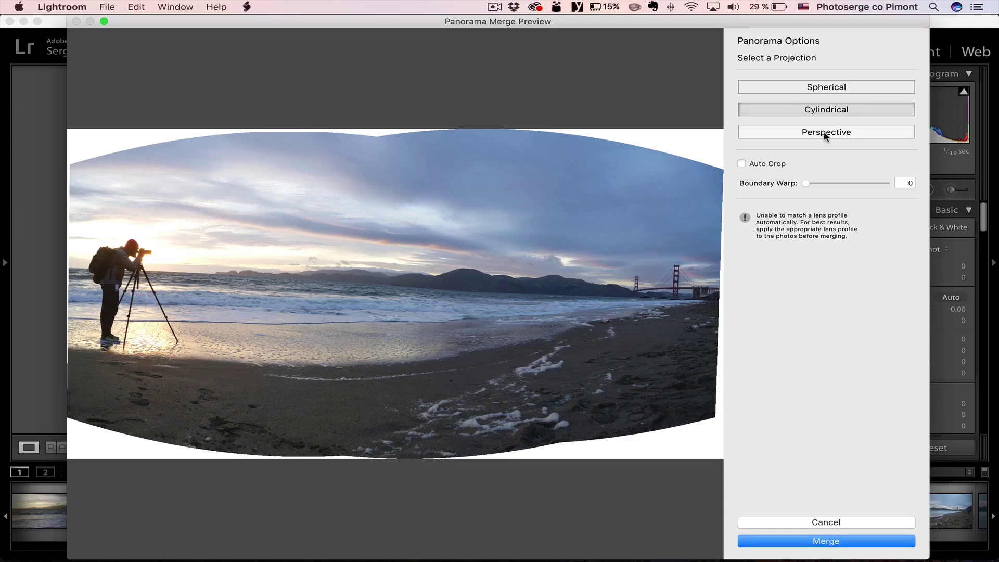
{"action": "left_click", "coordinate": [825, 134]}
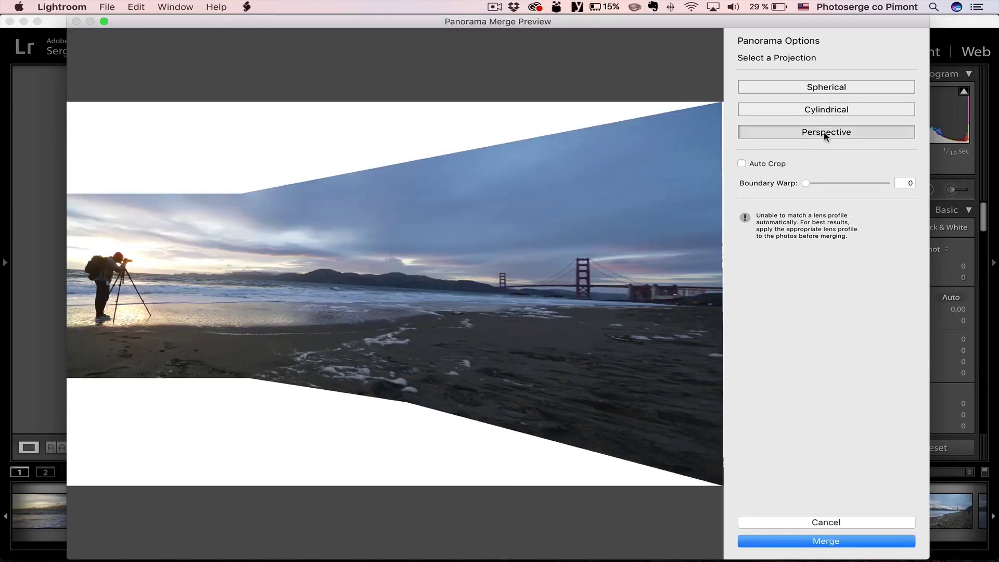
{"action": "left_click", "coordinate": [840, 110]}
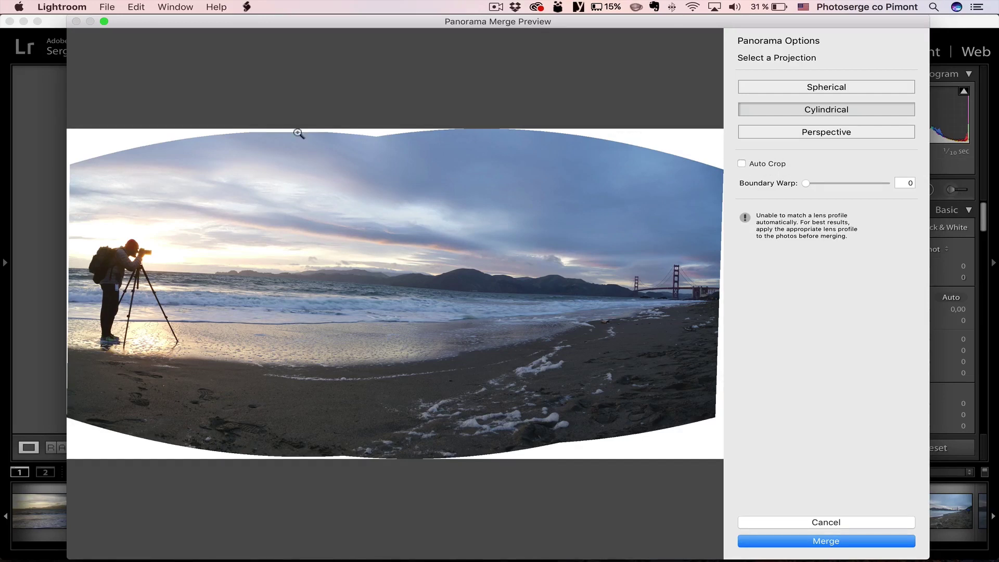
Try Boundary Warp at 100, return it to 0, and cancel the merge.
{"action": "left_click_drag", "start_coordinate": [806, 185], "coordinate": [891, 184]}
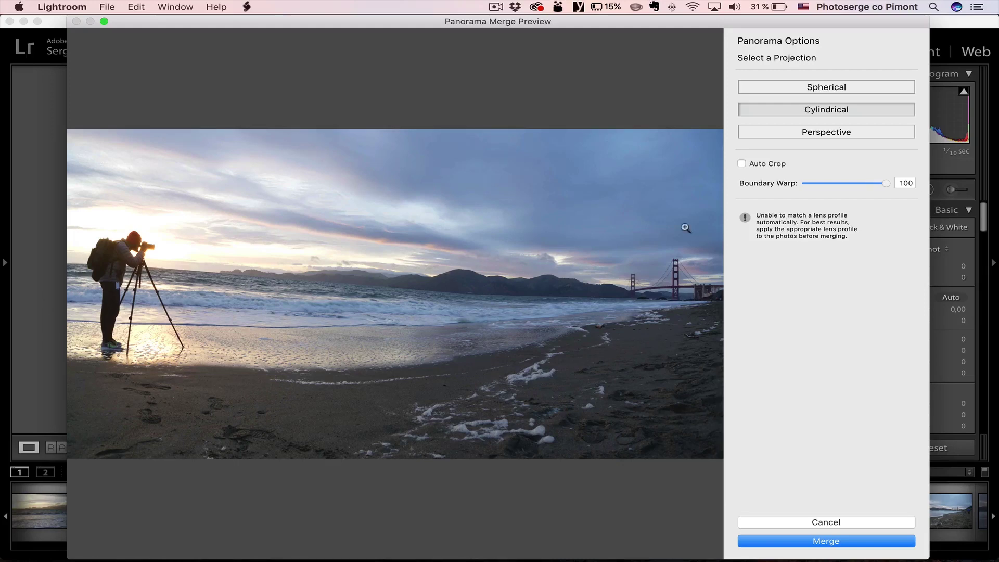
{"action": "left_click_drag", "start_coordinate": [886, 185], "coordinate": [786, 185]}
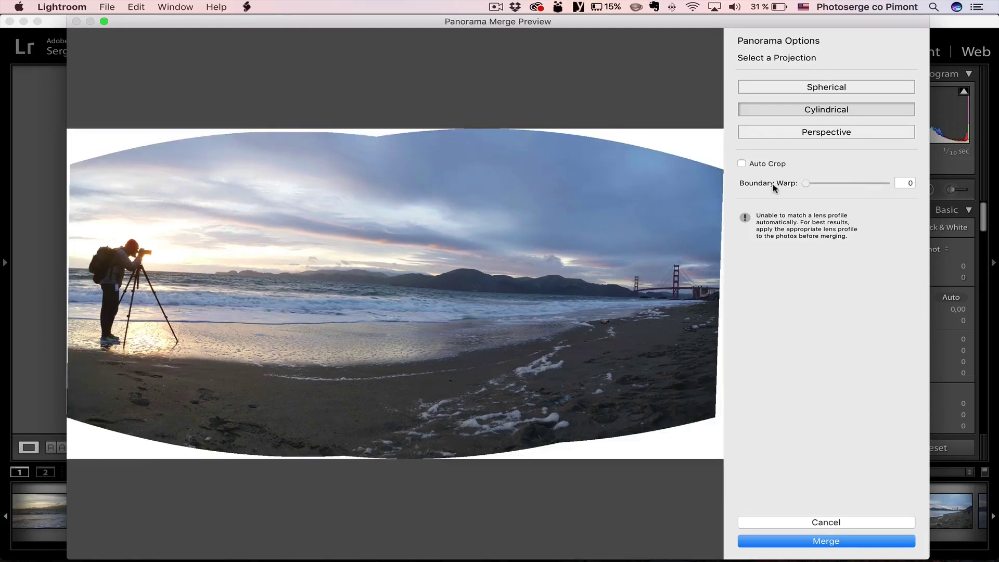
{"action": "left_click", "coordinate": [827, 523]}
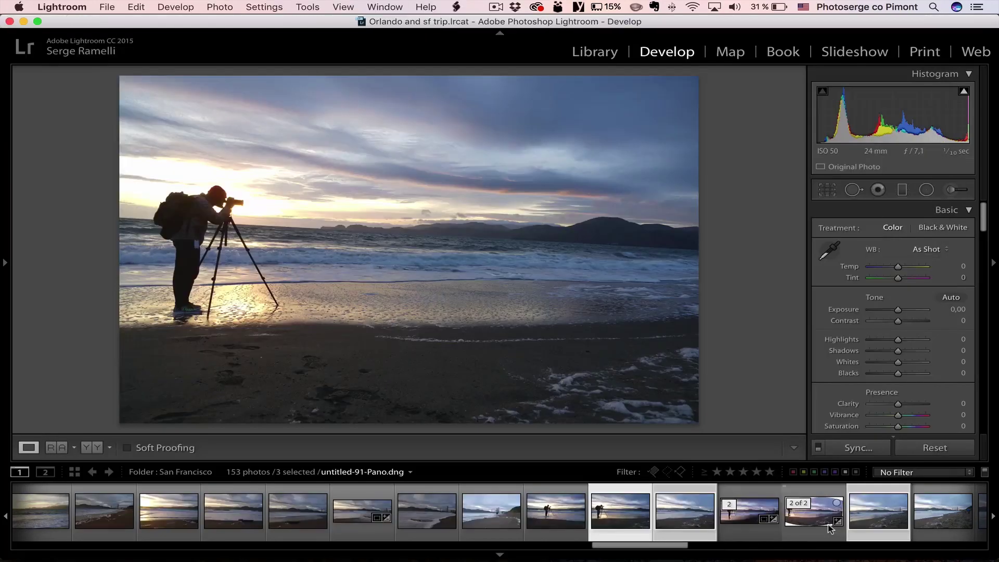
Reset the panorama, keep As Shot white balance, and raise Shadows to +100.
{"action": "left_click", "coordinate": [809, 518]}
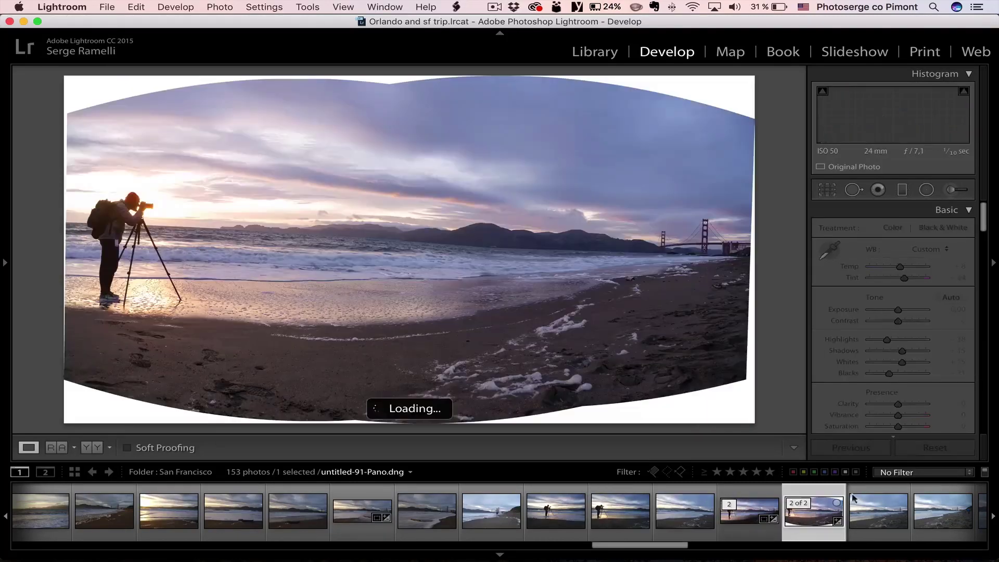
{"action": "left_click", "coordinate": [933, 448]}
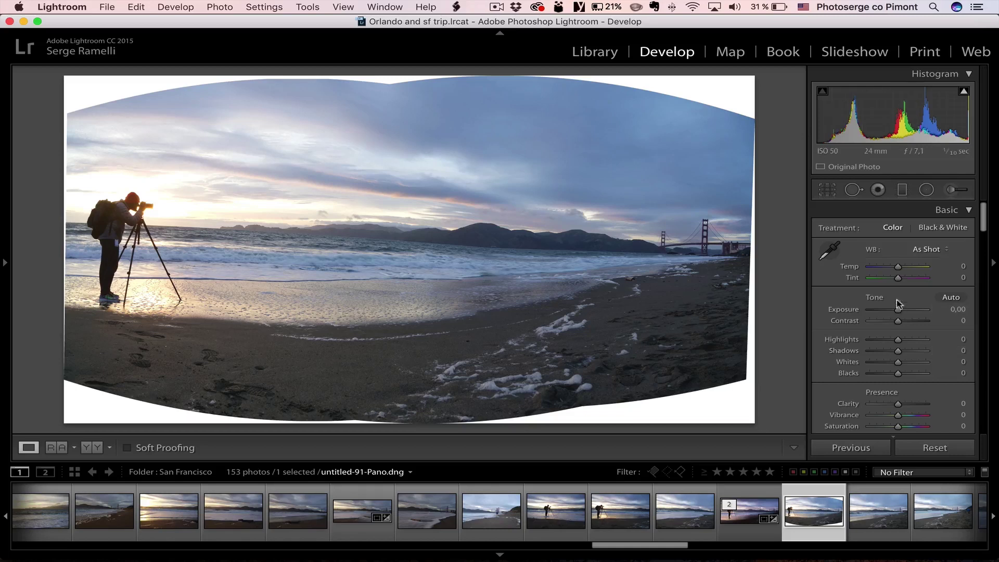
{"action": "left_click", "coordinate": [921, 250]}
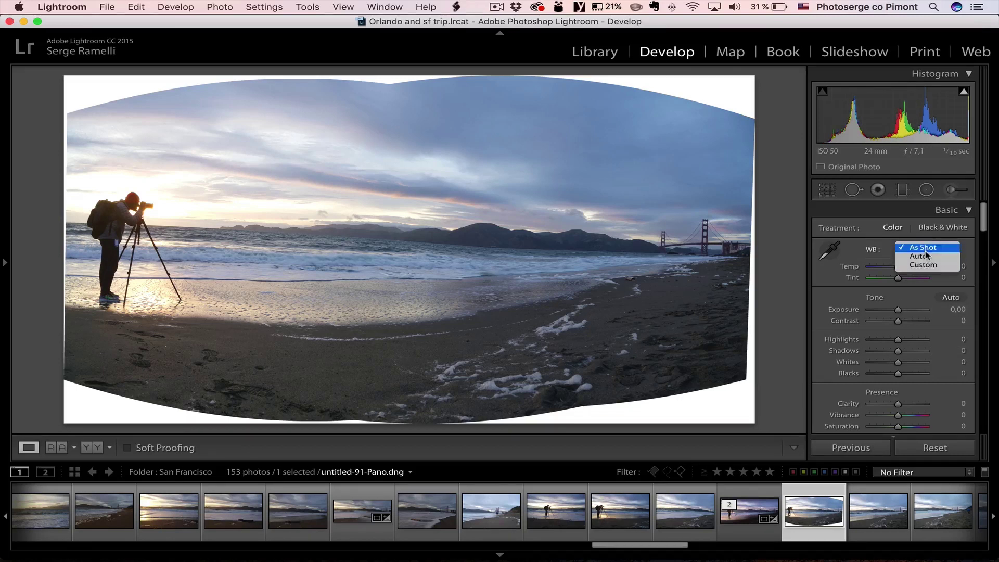
{"action": "left_click", "coordinate": [923, 249]}
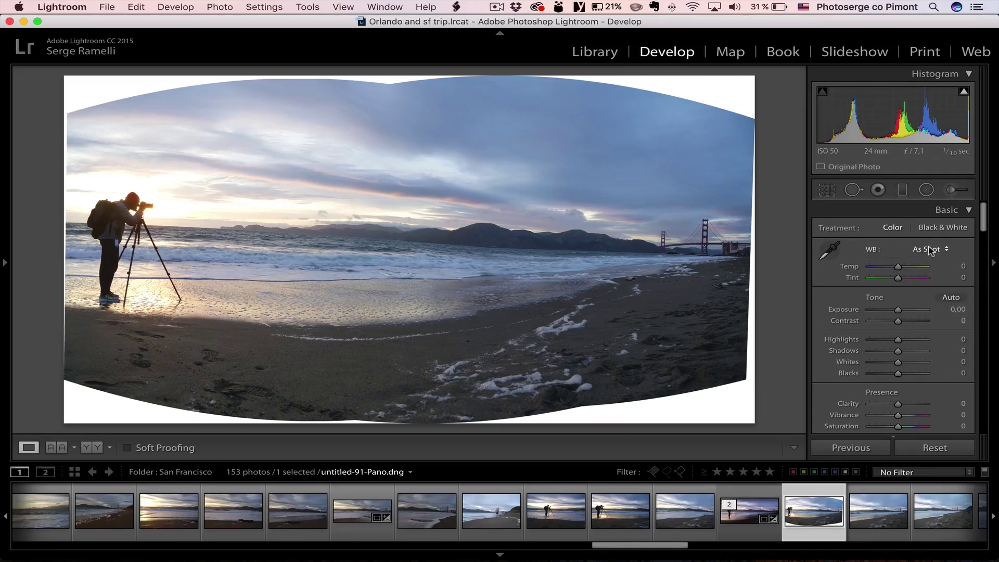
{"action": "left_click_drag", "start_coordinate": [898, 351], "coordinate": [788, 333]}
{"action": "left_click", "coordinate": [132, 192]}
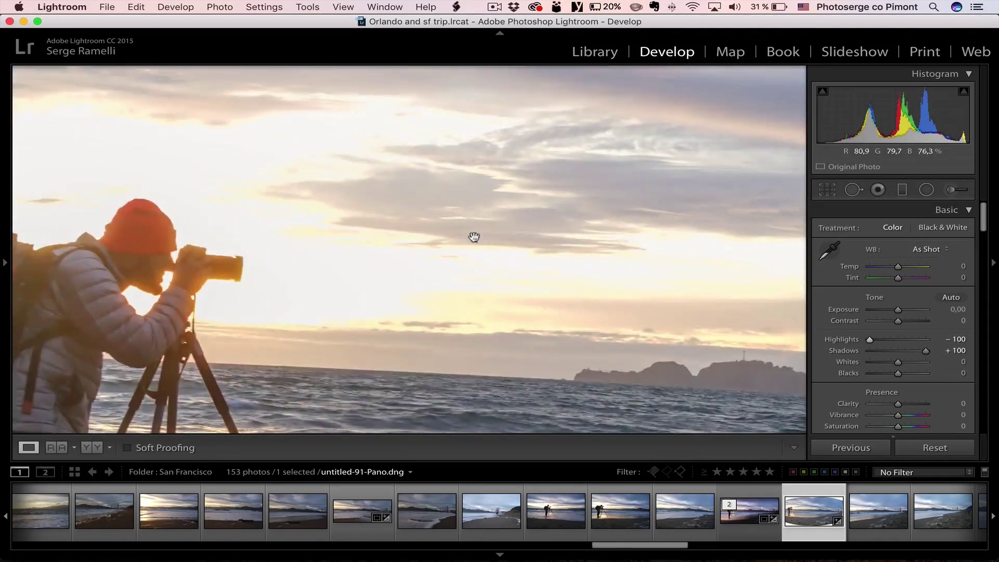
Set Highlights to −77, Blacks to −48 and Tint to +19 on the panorama.
{"action": "left_click_drag", "start_coordinate": [907, 339], "coordinate": [203, 82]}
{"action": "left_click", "coordinate": [576, 315]}
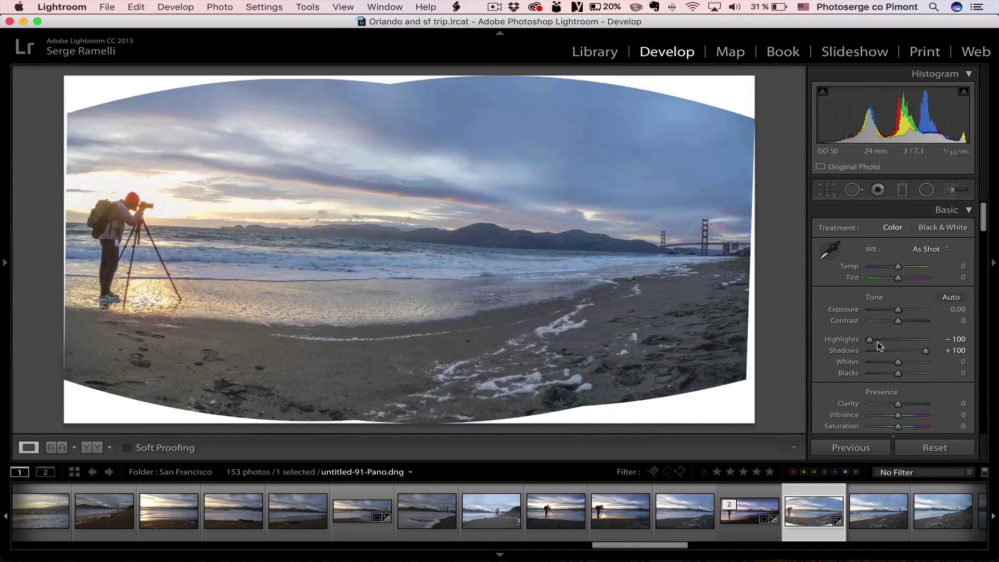
{"action": "left_click_drag", "start_coordinate": [870, 340], "coordinate": [878, 339]}
{"action": "left_click_drag", "start_coordinate": [901, 374], "coordinate": [888, 376]}
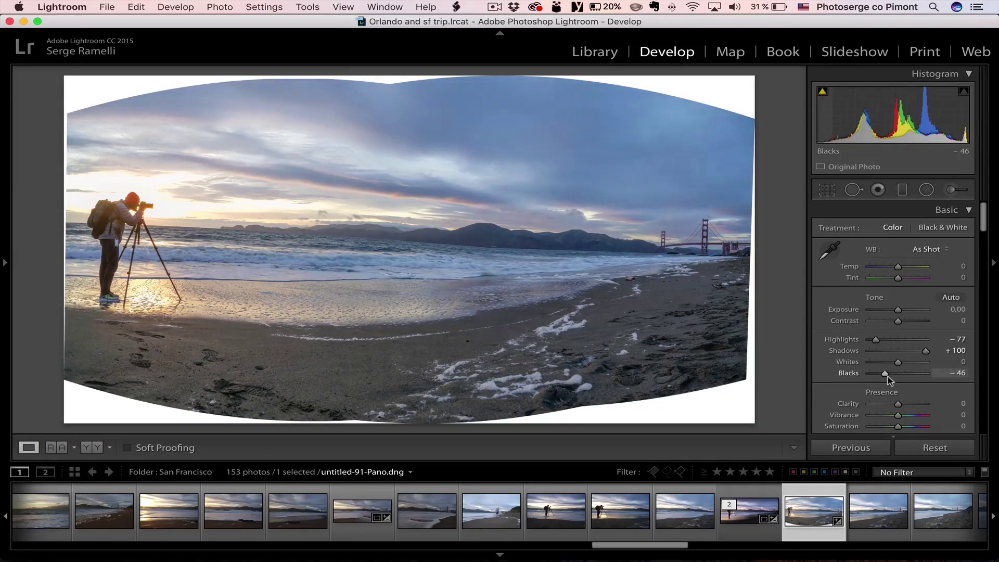
{"action": "left_click_drag", "start_coordinate": [888, 376], "coordinate": [908, 363]}
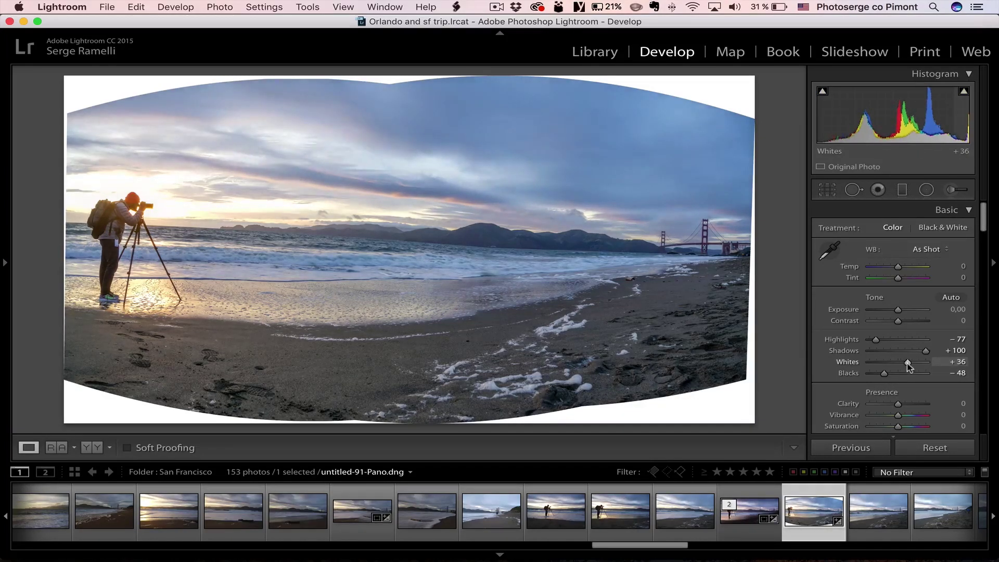
{"action": "left_click_drag", "start_coordinate": [898, 276], "coordinate": [905, 279]}
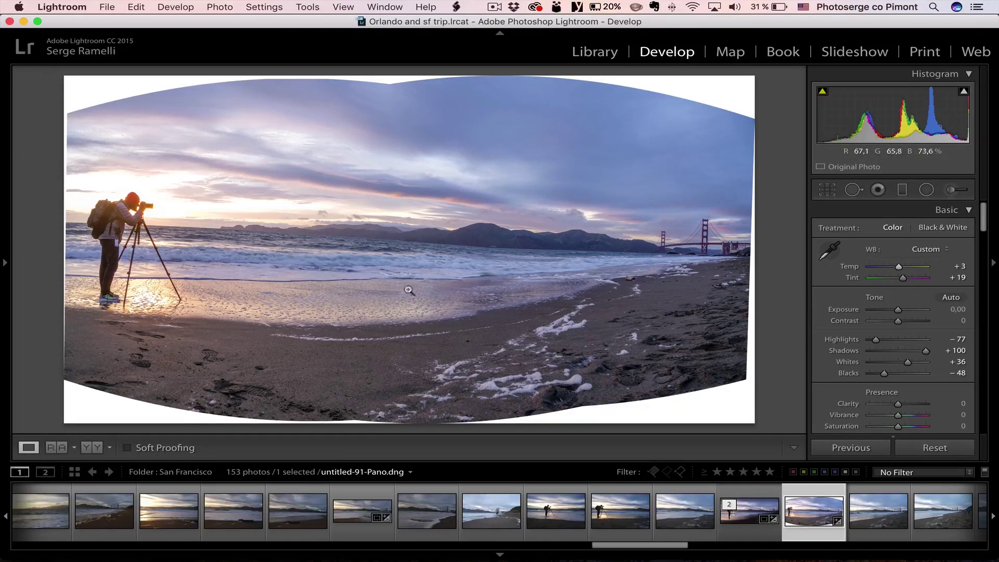
{"action": "right_click", "coordinate": [807, 515]}
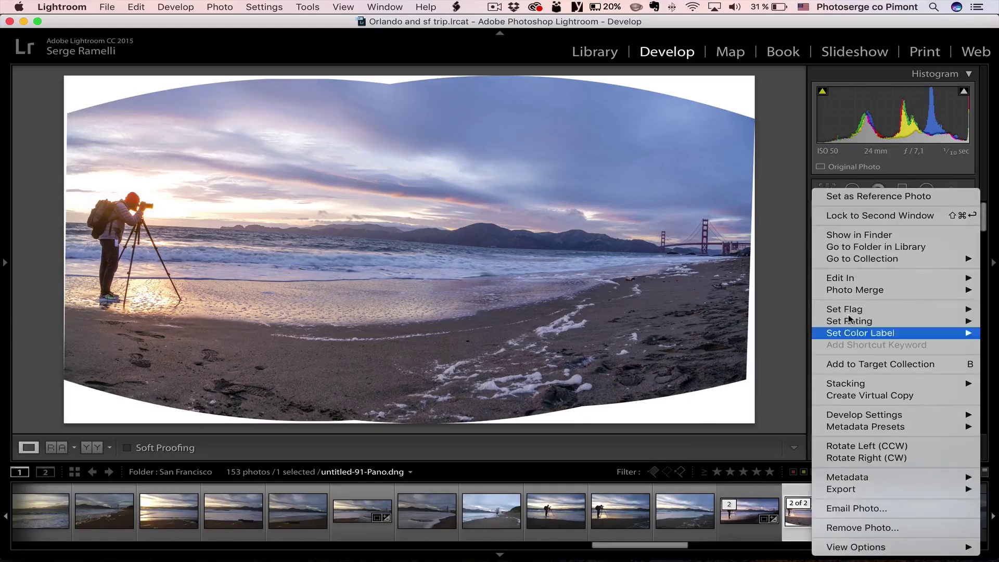
Edit the panorama in Adobe Photoshop CC 2015.5 and duplicate Layer 0.
{"action": "mouse_move", "coordinate": [857, 281]}
{"action": "left_click", "coordinate": [726, 271]}
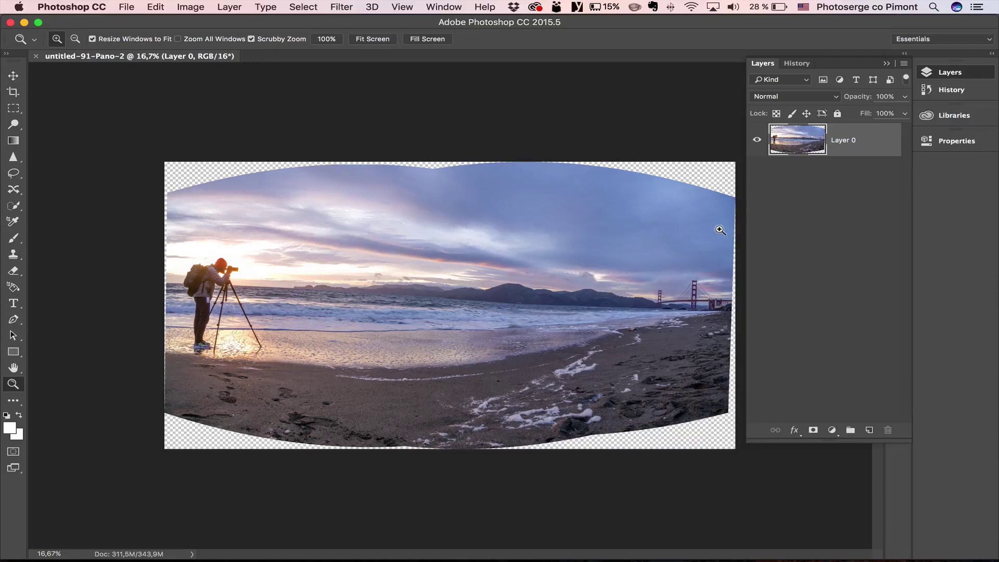
{"action": "key", "text": "super+j"}
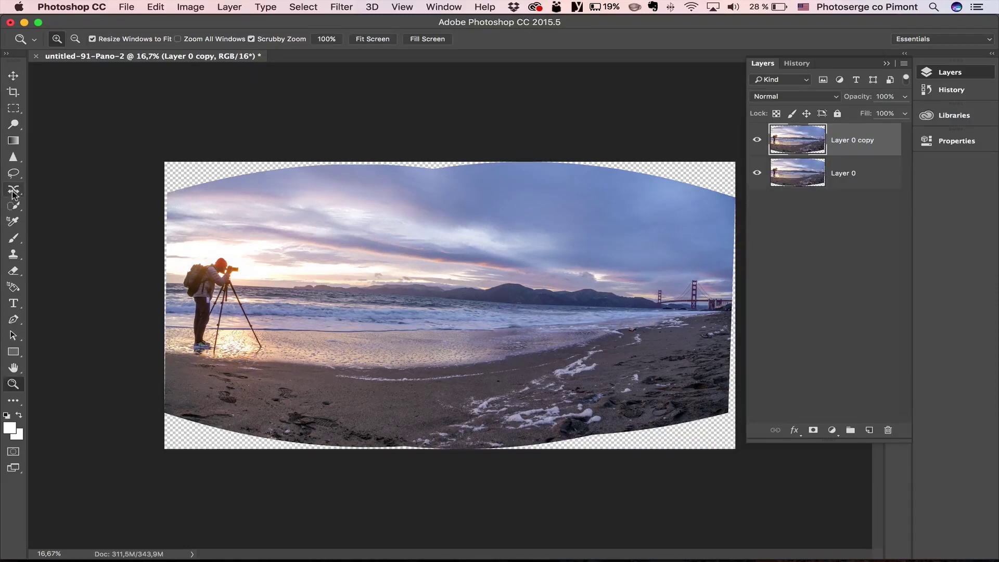
Content-aware move the lassoed photographer to the right, then undo the move.
{"action": "left_click", "coordinate": [13, 191]}
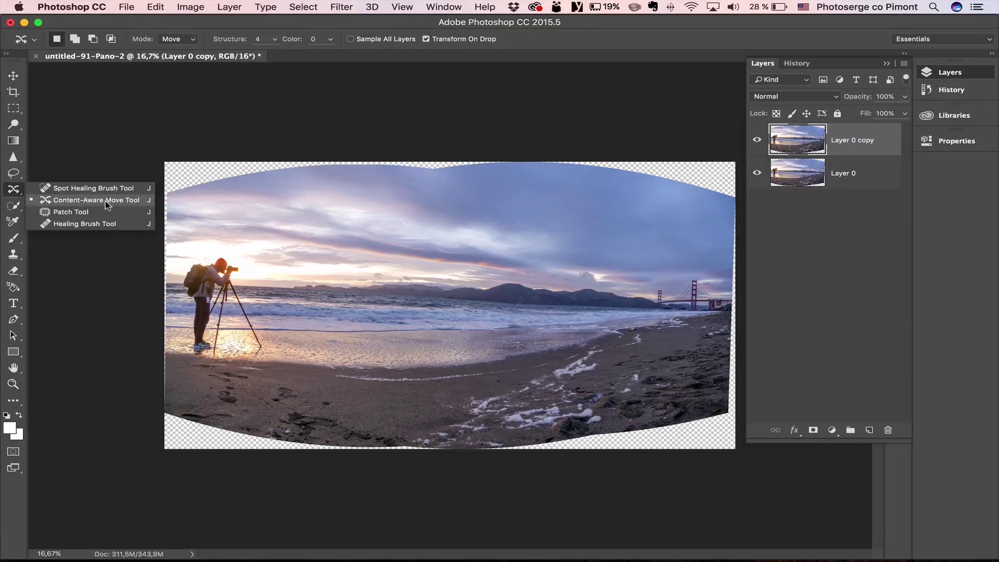
{"action": "left_click", "coordinate": [76, 201]}
{"action": "mouse_move", "coordinate": [186, 244]}
{"action": "left_mouse_down"}
{"action": "mouse_move", "coordinate": [170, 309]}
{"action": "mouse_move", "coordinate": [185, 364]}
{"action": "mouse_move", "coordinate": [243, 382]}
{"action": "mouse_move", "coordinate": [268, 371]}
{"action": "mouse_move", "coordinate": [279, 339]}
{"action": "mouse_move", "coordinate": [253, 254]}
{"action": "mouse_move", "coordinate": [188, 242]}
{"action": "left_mouse_up"}
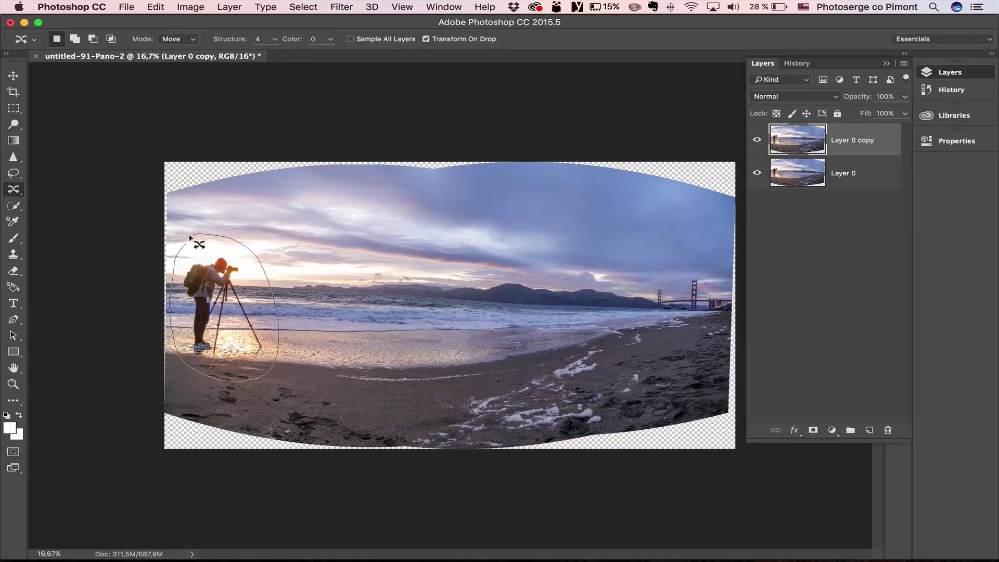
{"action": "left_click_drag", "start_coordinate": [215, 286], "coordinate": [332, 287]}
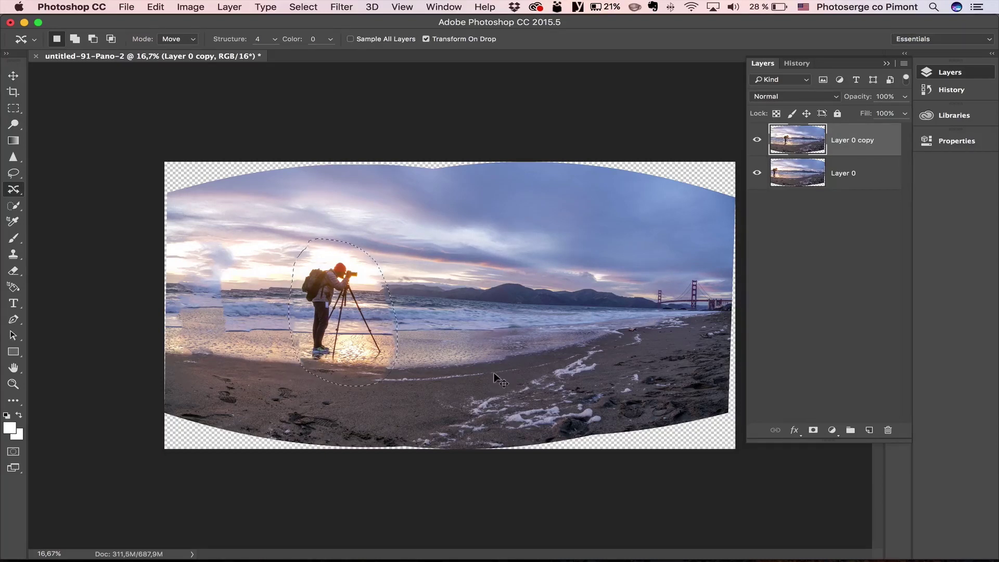
{"action": "key", "text": "super+z"}
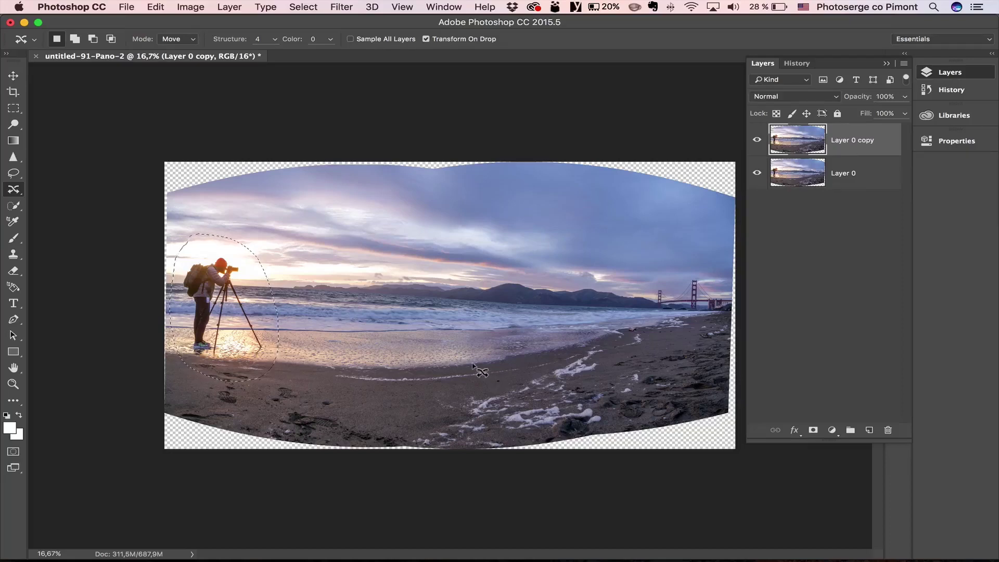
{"action": "key", "text": "l"}
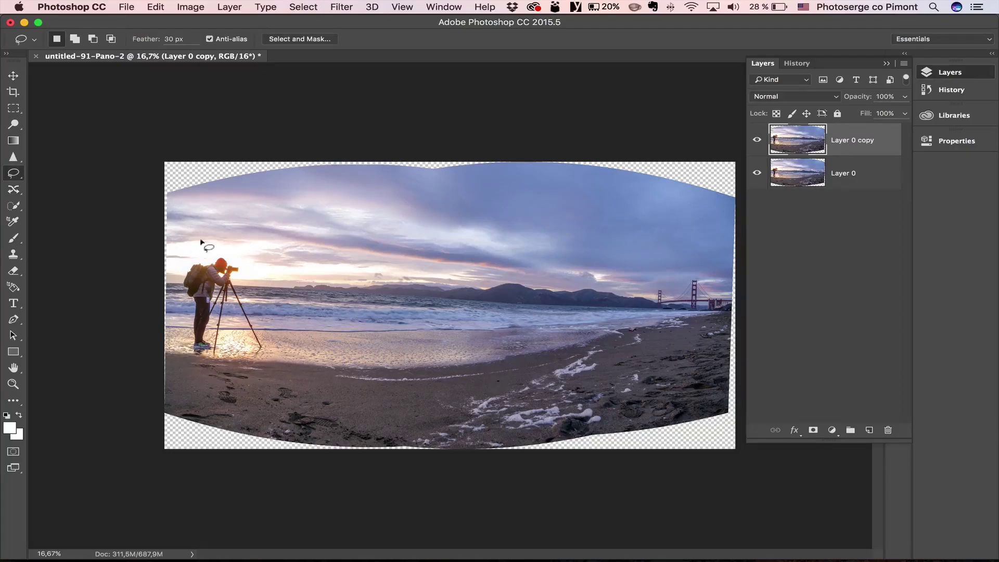
Lasso the photographer onto Layer 1 and move the copy right to mid-beach.
{"action": "mouse_move", "coordinate": [189, 246]}
{"action": "left_mouse_down"}
{"action": "mouse_move", "coordinate": [183, 355]}
{"action": "mouse_move", "coordinate": [197, 371]}
{"action": "mouse_move", "coordinate": [262, 371]}
{"action": "mouse_move", "coordinate": [282, 344]}
{"action": "mouse_move", "coordinate": [274, 294]}
{"action": "mouse_move", "coordinate": [232, 245]}
{"action": "mouse_move", "coordinate": [191, 257]}
{"action": "left_mouse_up"}
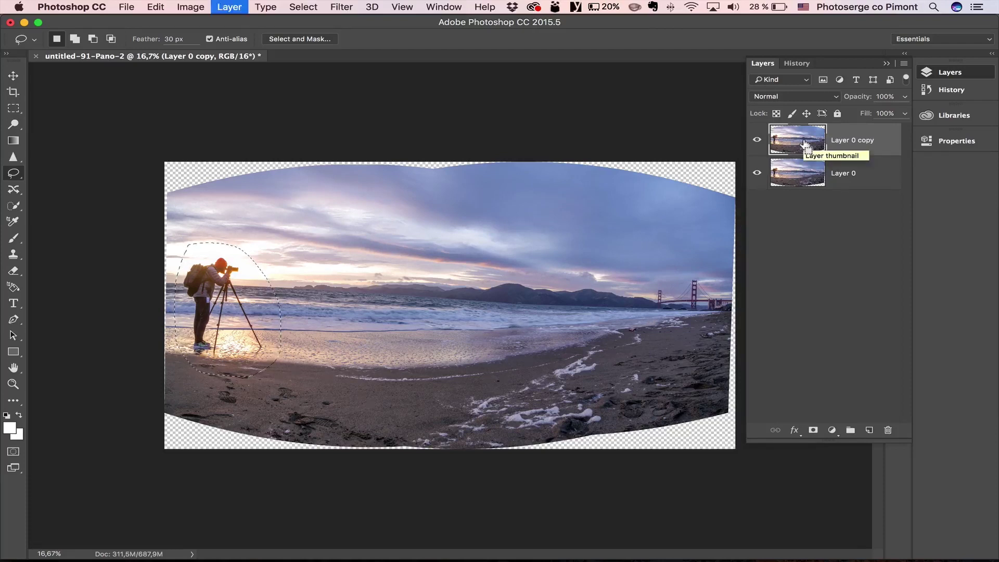
{"action": "key", "text": "super+j"}
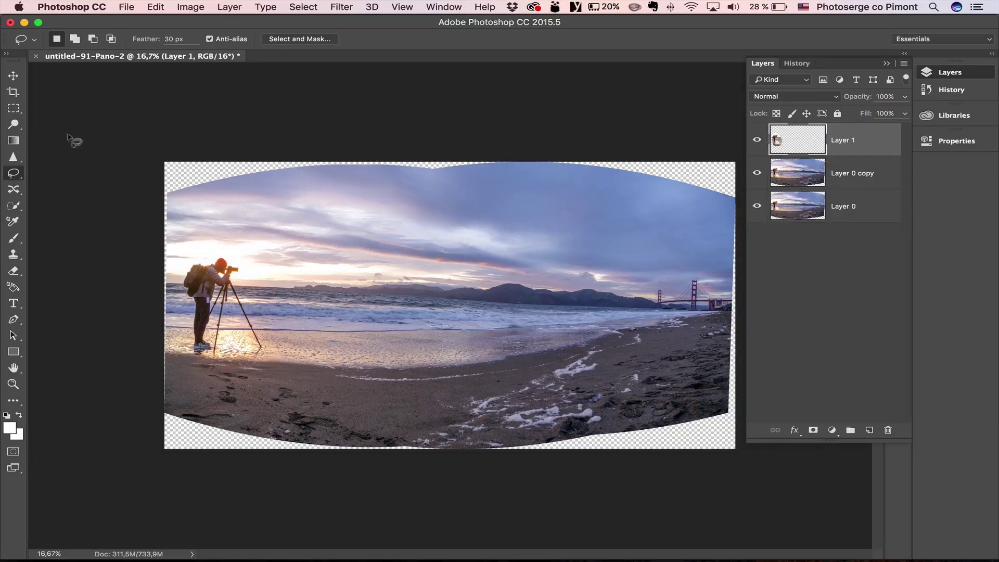
{"action": "left_click", "coordinate": [13, 76]}
{"action": "left_click_drag", "start_coordinate": [223, 300], "coordinate": [346, 303]}
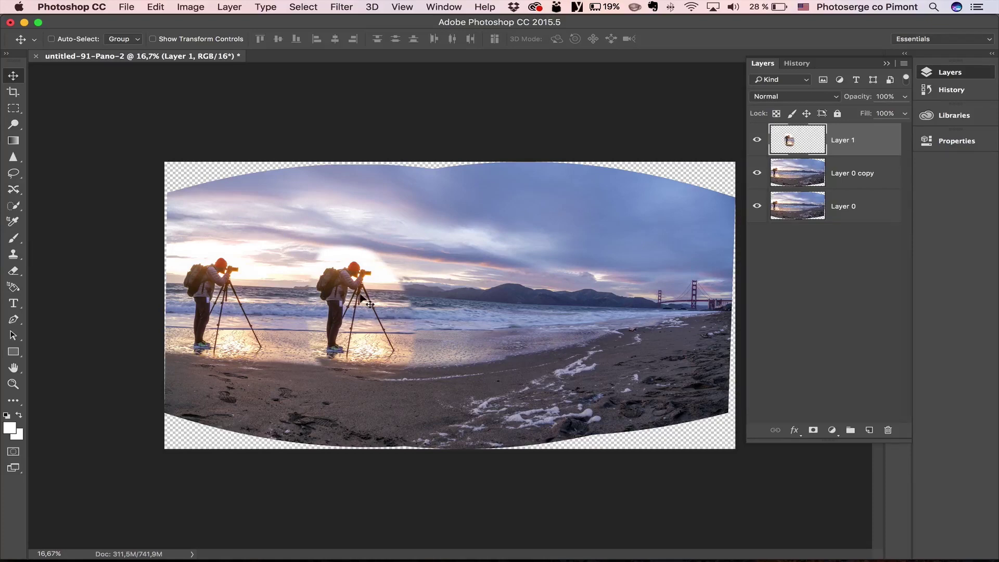
{"action": "key", "text": "z"}
{"action": "left_click", "coordinate": [348, 291]}
Zoom to 66.7% and add a layer mask to Layer 1.
{"action": "left_click_drag", "start_coordinate": [348, 290], "coordinate": [424, 263]}
{"action": "scroll", "coordinate": [455, 352], "scroll_direction": "down", "scroll_amount": 3}
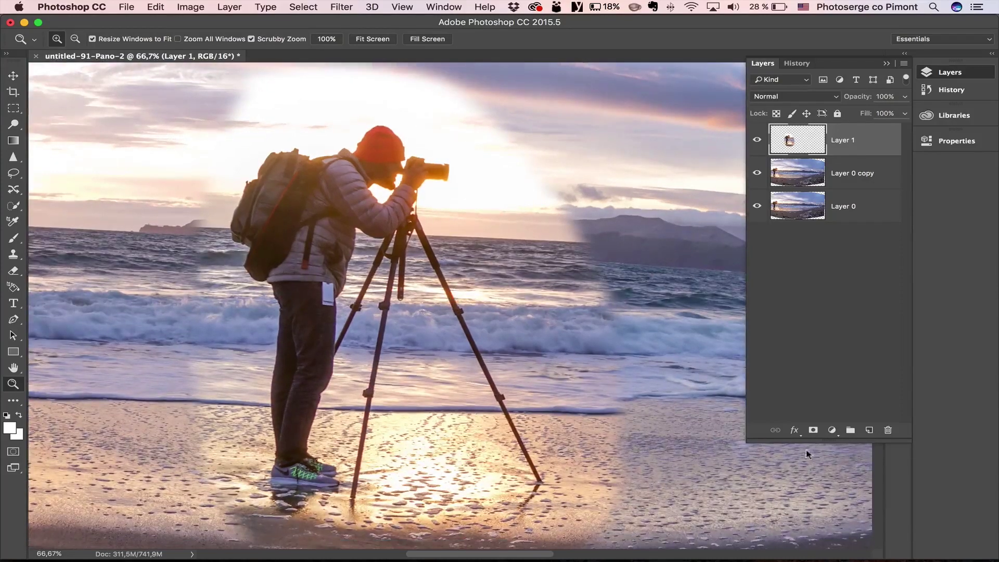
{"action": "left_click", "coordinate": [813, 430]}
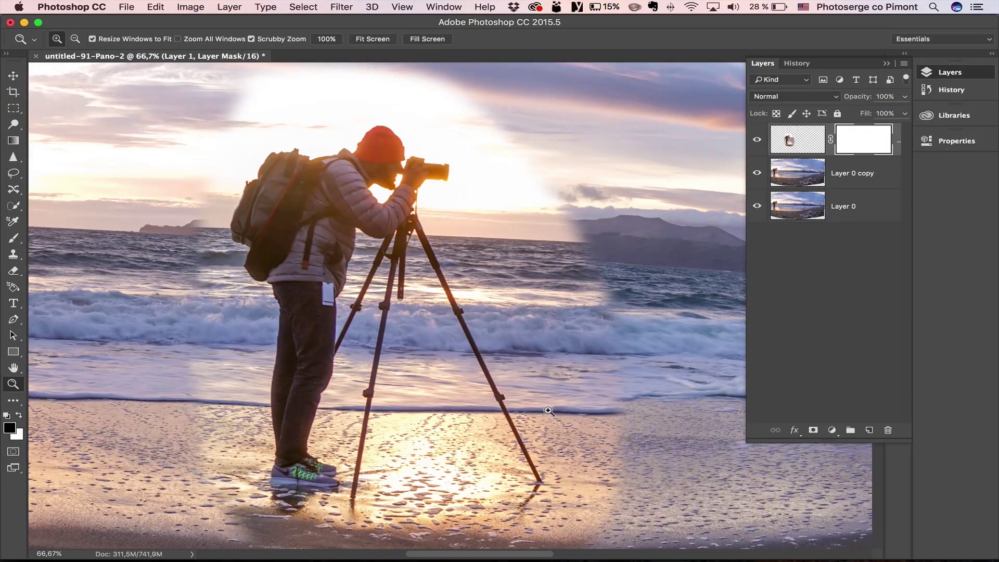
{"action": "key", "text": "s"}
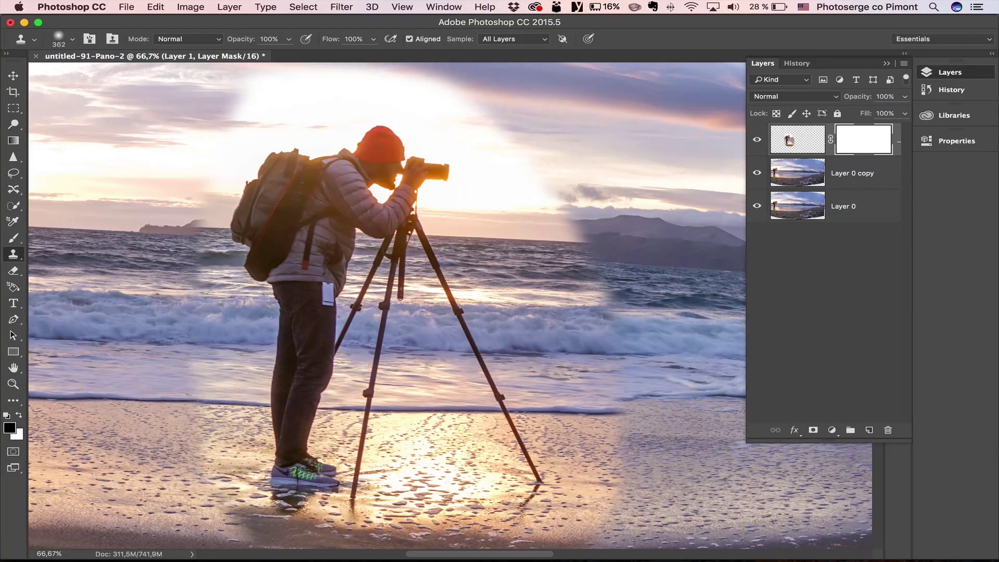
{"action": "left_click", "coordinate": [195, 401]}
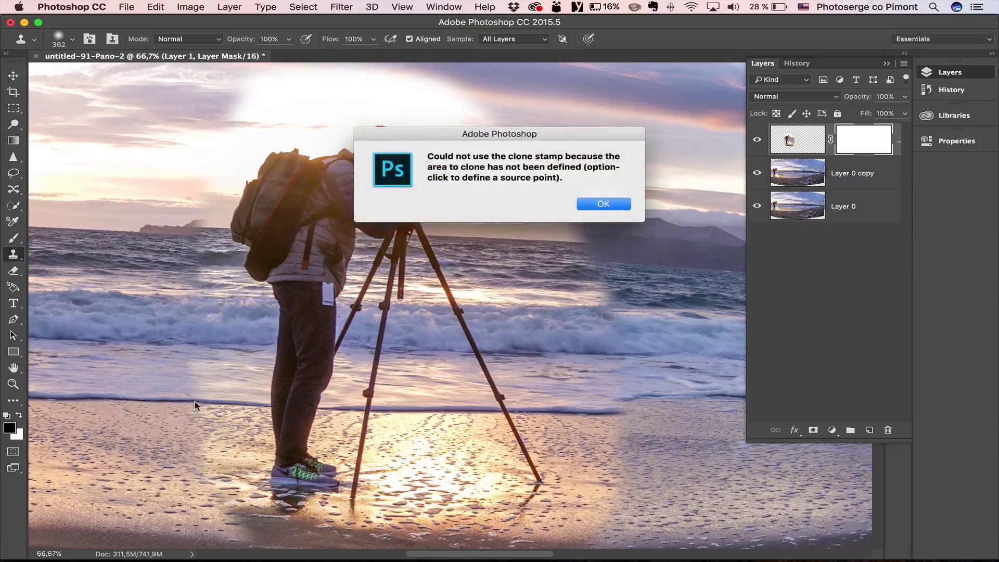
{"action": "left_click", "coordinate": [619, 207]}
Paint black with a 414 px soft brush to hide the copied patch over the beach.
{"action": "key", "text": "b"}
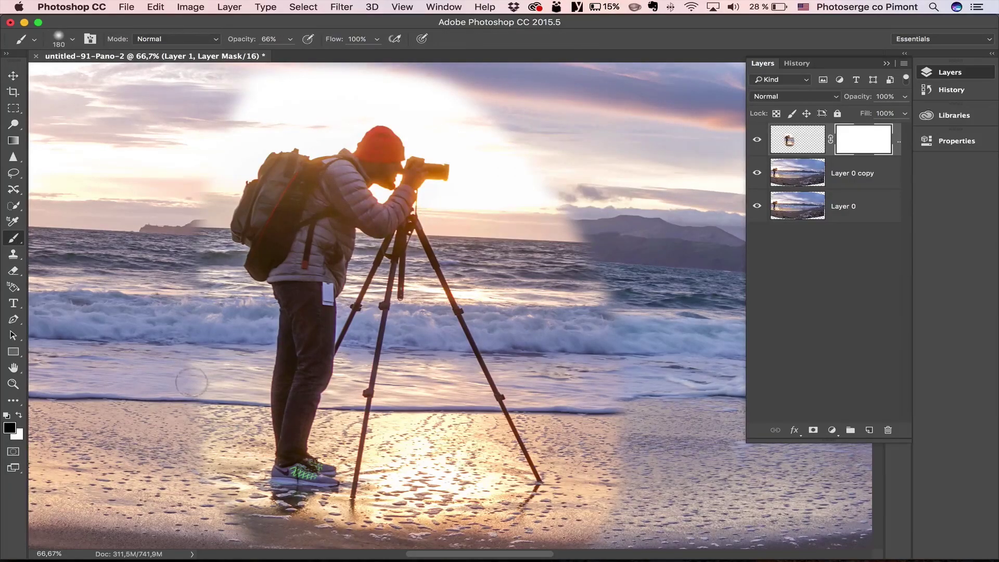
{"action": "left_click_drag", "start_coordinate": [172, 387], "coordinate": [255, 385]}
{"action": "right_click", "coordinate": [255, 377]}
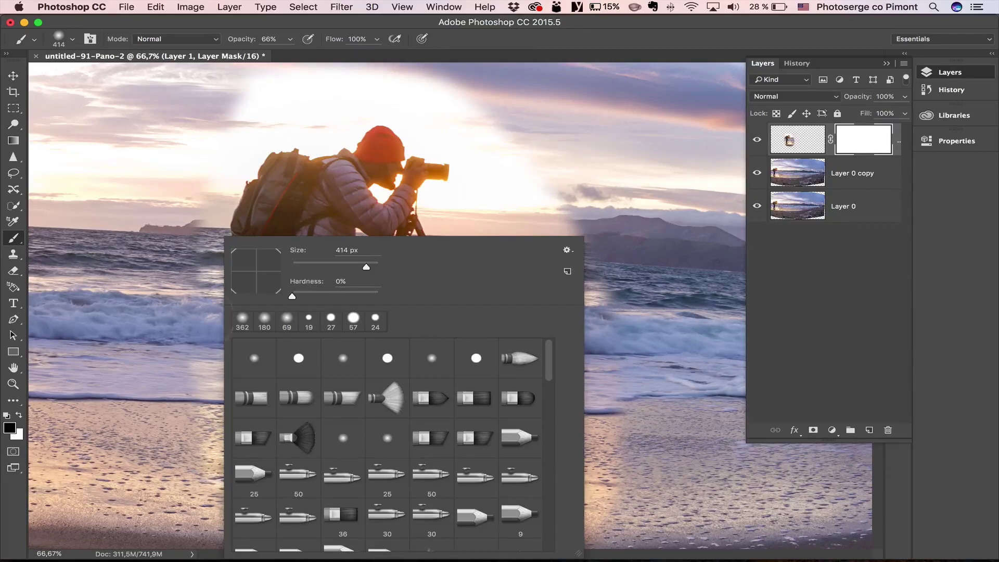
{"action": "key", "text": "Return"}
{"action": "mouse_move", "coordinate": [208, 426]}
{"action": "left_mouse_down"}
{"action": "mouse_move", "coordinate": [218, 489]}
{"action": "mouse_move", "coordinate": [172, 375]}
{"action": "mouse_move", "coordinate": [211, 281]}
{"action": "mouse_move", "coordinate": [180, 216]}
{"action": "mouse_move", "coordinate": [187, 209]}
{"action": "mouse_move", "coordinate": [178, 228]}
{"action": "mouse_move", "coordinate": [172, 221]}
{"action": "mouse_move", "coordinate": [196, 208]}
{"action": "mouse_move", "coordinate": [185, 208]}
{"action": "mouse_move", "coordinate": [266, 209]}
{"action": "left_mouse_up"}
Mask out the patch's edges along the lower shoreline, sky and mountains.
{"action": "left_click_drag", "start_coordinate": [266, 375], "coordinate": [235, 203]}
{"action": "left_click_drag", "start_coordinate": [192, 359], "coordinate": [521, 371]}
{"action": "mouse_move", "coordinate": [572, 229]}
{"action": "left_mouse_down"}
{"action": "mouse_move", "coordinate": [536, 364]}
{"action": "mouse_move", "coordinate": [516, 265]}
{"action": "mouse_move", "coordinate": [505, 260]}
{"action": "mouse_move", "coordinate": [500, 156]}
{"action": "mouse_move", "coordinate": [458, 206]}
{"action": "mouse_move", "coordinate": [422, 182]}
{"action": "mouse_move", "coordinate": [457, 140]}
{"action": "left_mouse_up"}
{"action": "left_click_drag", "start_coordinate": [524, 233], "coordinate": [527, 306]}
{"action": "mouse_move", "coordinate": [457, 194]}
{"action": "left_mouse_down"}
{"action": "mouse_move", "coordinate": [435, 157]}
{"action": "mouse_move", "coordinate": [385, 112]}
{"action": "mouse_move", "coordinate": [252, 86]}
{"action": "mouse_move", "coordinate": [82, 84]}
{"action": "mouse_move", "coordinate": [65, 106]}
{"action": "mouse_move", "coordinate": [173, 110]}
{"action": "mouse_move", "coordinate": [56, 138]}
{"action": "mouse_move", "coordinate": [355, 119]}
{"action": "left_mouse_up"}
{"action": "mouse_move", "coordinate": [485, 134]}
{"action": "left_mouse_down"}
{"action": "mouse_move", "coordinate": [133, 116]}
{"action": "mouse_move", "coordinate": [442, 132]}
{"action": "mouse_move", "coordinate": [475, 227]}
{"action": "mouse_move", "coordinate": [452, 263]}
{"action": "mouse_move", "coordinate": [516, 414]}
{"action": "left_mouse_up"}
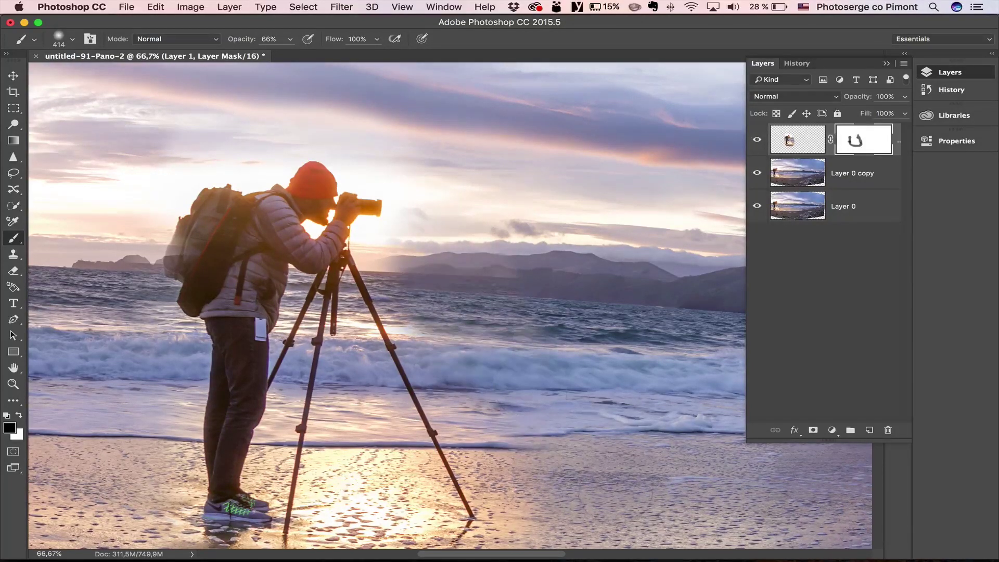
{"action": "left_click_drag", "start_coordinate": [584, 421], "coordinate": [584, 422]}
{"action": "scroll", "coordinate": [584, 423], "scroll_direction": "down", "scroll_amount": 5}
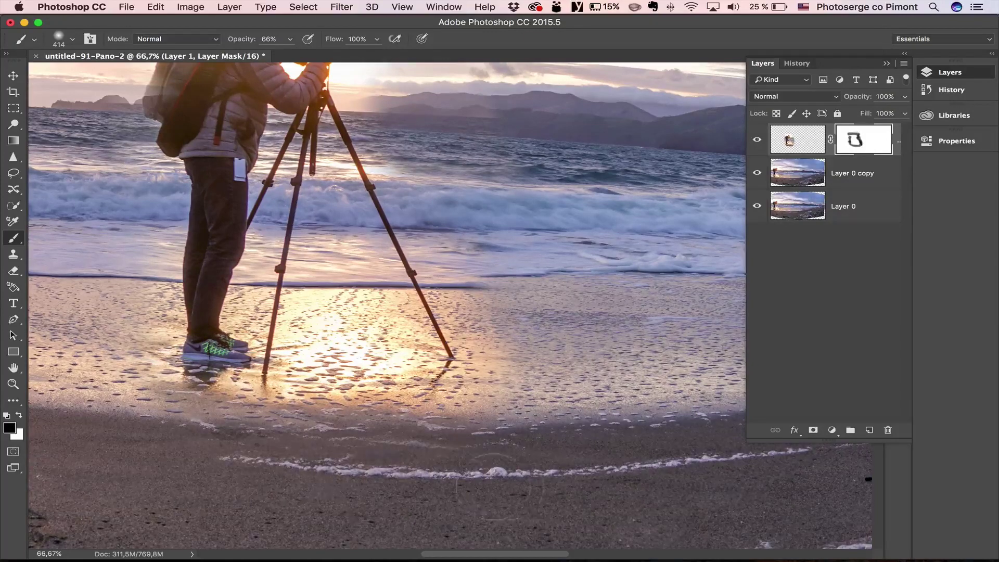
{"action": "left_click_drag", "start_coordinate": [131, 268], "coordinate": [336, 415]}
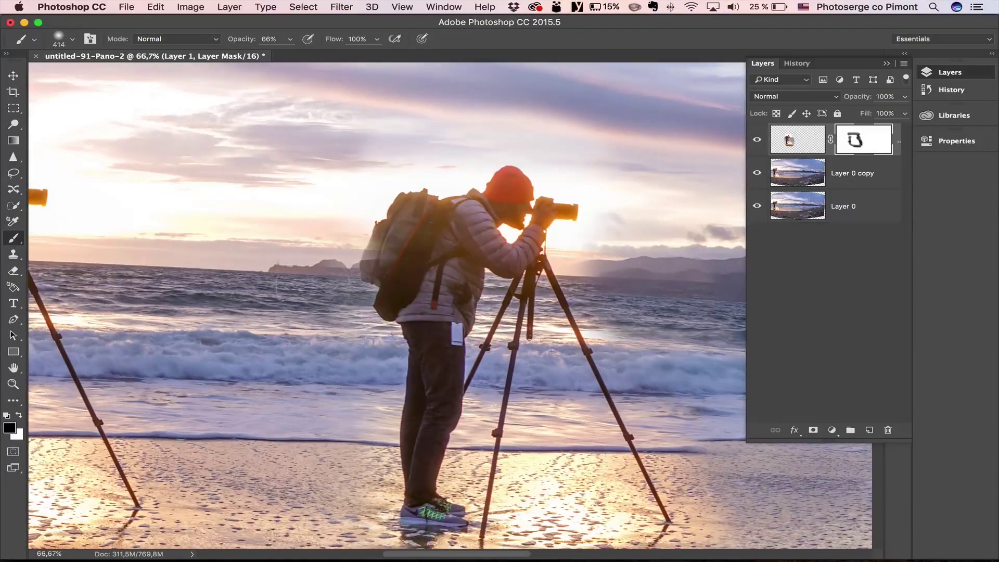
Paint white with a 96% hard, ~118 px brush at 100% opacity to restore the backpack edge.
{"action": "key", "text": "x"}
{"action": "right_click", "coordinate": [421, 238]}
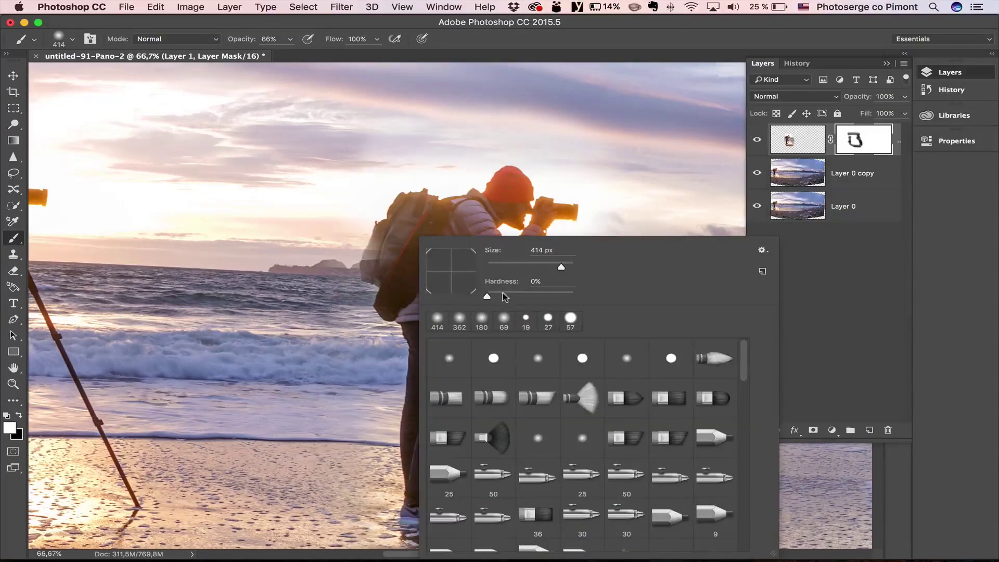
{"action": "left_click", "coordinate": [553, 294]}
{"action": "left_click_drag", "start_coordinate": [553, 295], "coordinate": [569, 295]}
{"action": "mouse_move", "coordinate": [340, 239]}
{"action": "left_mouse_down"}
{"action": "mouse_move", "coordinate": [261, 241]}
{"action": "mouse_move", "coordinate": [278, 242]}
{"action": "left_mouse_up"}
{"action": "mouse_move", "coordinate": [387, 242]}
{"action": "left_mouse_down"}
{"action": "mouse_move", "coordinate": [376, 263]}
{"action": "mouse_move", "coordinate": [396, 252]}
{"action": "mouse_move", "coordinate": [380, 269]}
{"action": "left_mouse_up"}
{"action": "left_click_drag", "start_coordinate": [243, 42], "coordinate": [385, 42]}
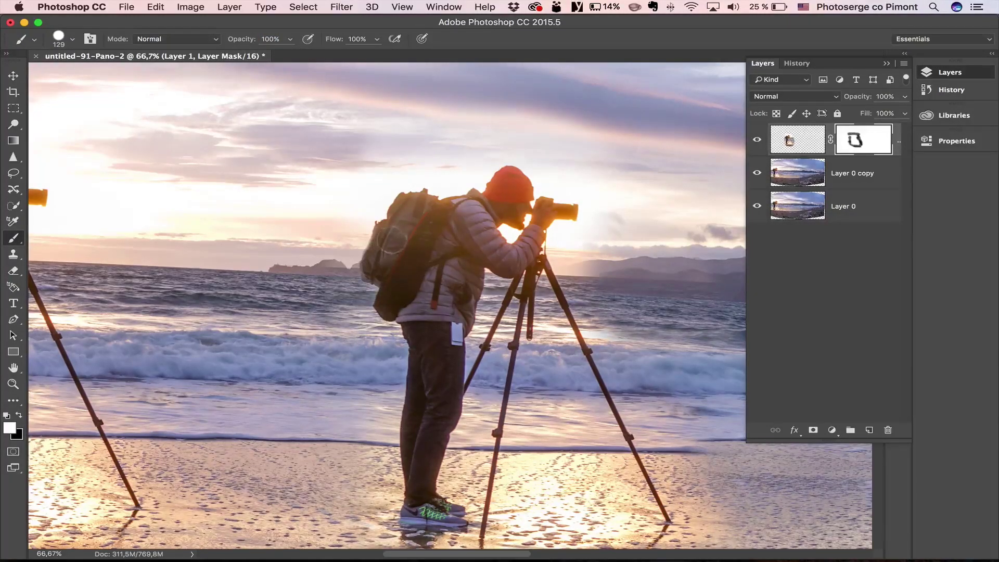
{"action": "key", "text": "z"}
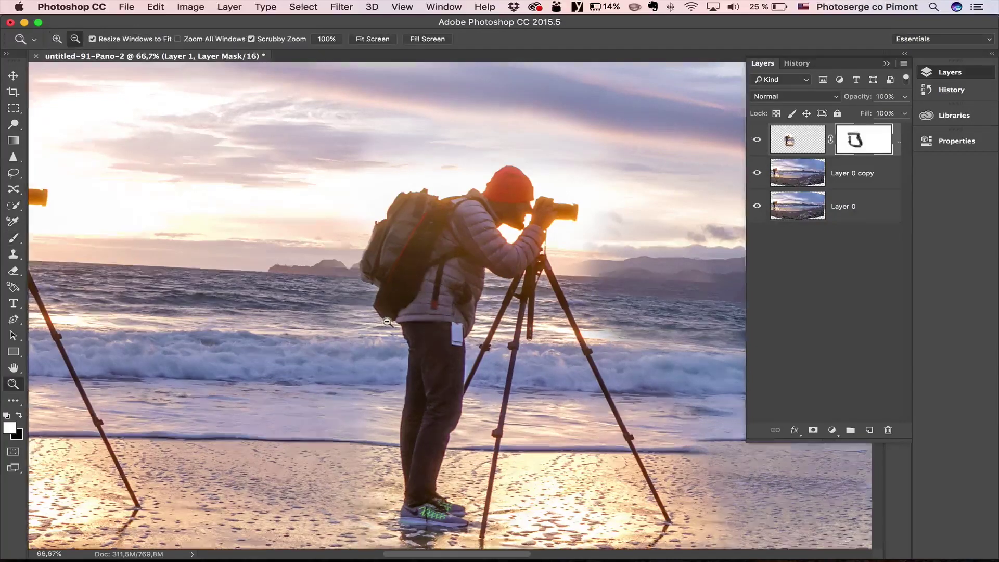
{"action": "left_click", "coordinate": [388, 322], "text": "alt"}
{"action": "left_click", "coordinate": [387, 322], "text": "alt"}
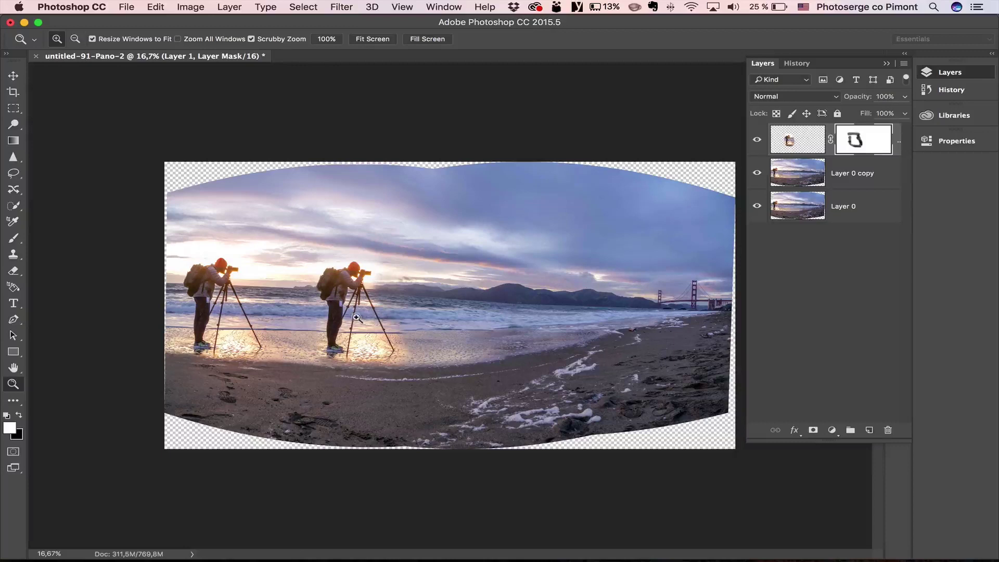
Abandon a trial crop, then nudge Layer 1's photographer further right along the beach.
{"action": "key", "text": "c"}
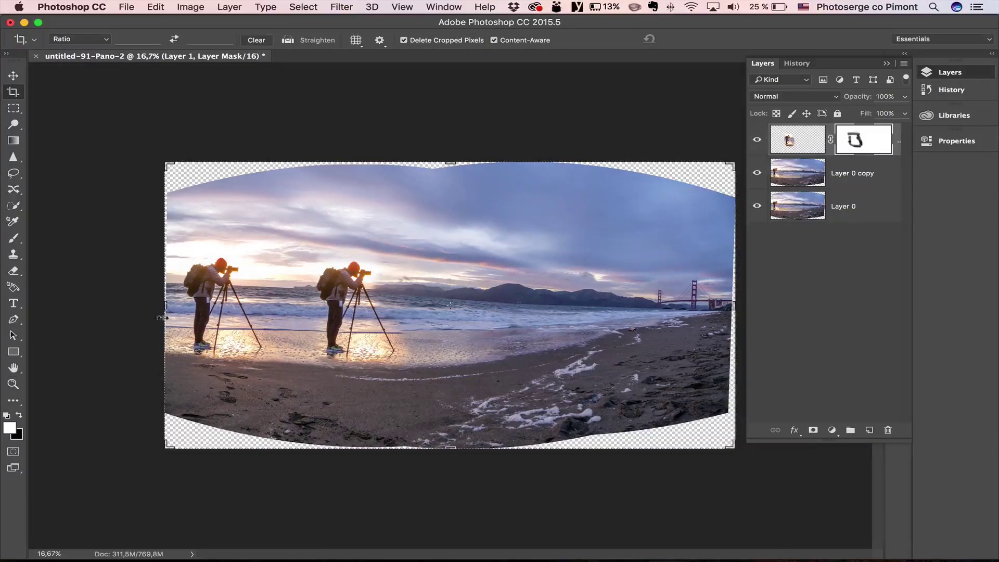
{"action": "left_click_drag", "start_coordinate": [164, 309], "coordinate": [224, 312]}
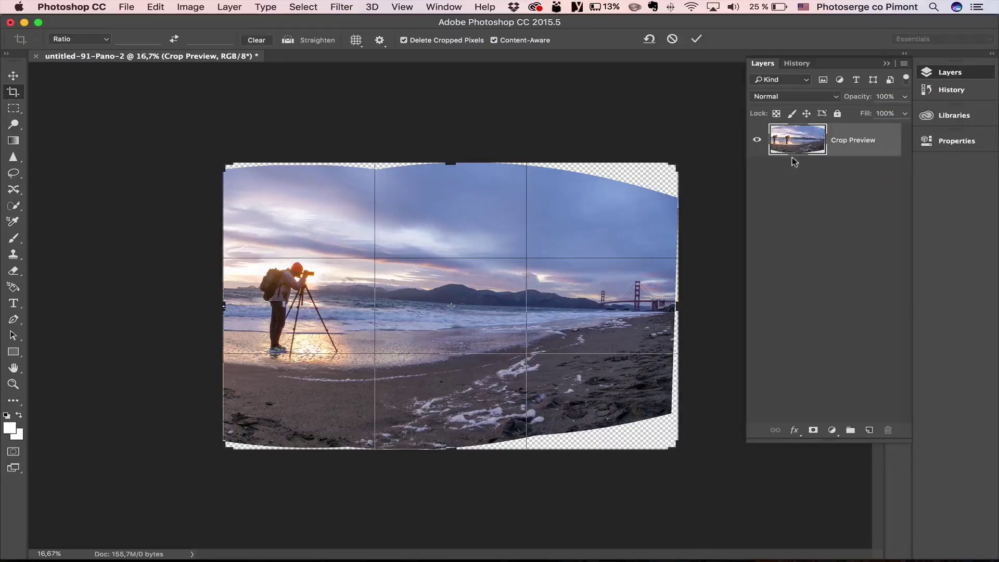
{"action": "key", "text": "Escape"}
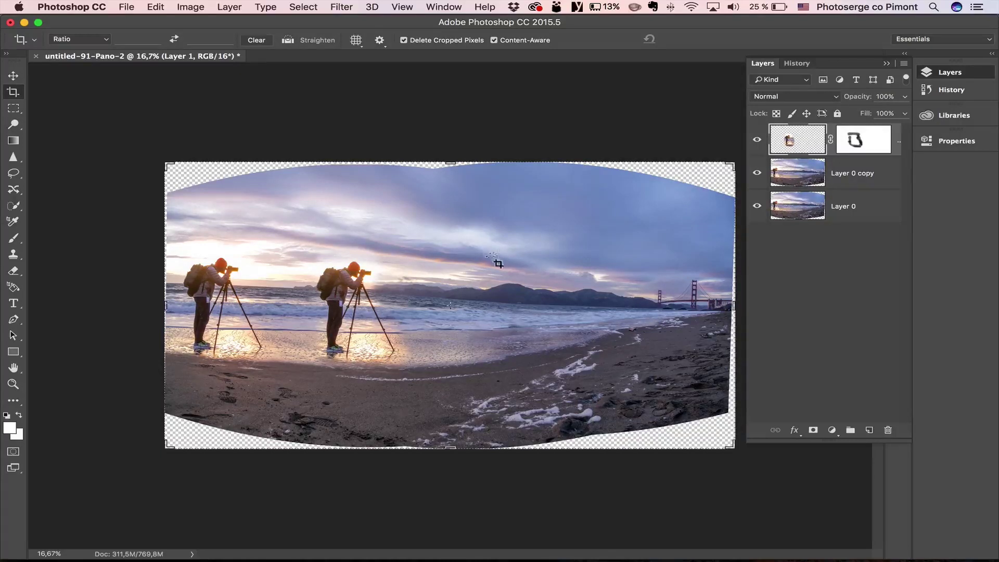
{"action": "key", "text": "v"}
{"action": "left_click_drag", "start_coordinate": [354, 310], "coordinate": [402, 308]}
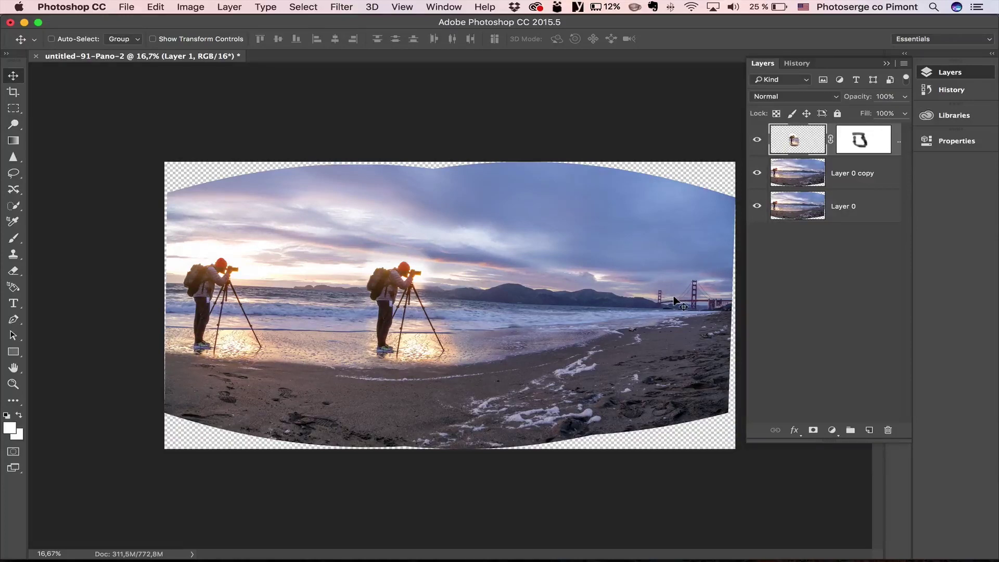
Zoom in on the second photographer, target Layer 1's mask and set up a large soft brush.
{"action": "key", "text": "z"}
{"action": "left_click", "coordinate": [393, 288]}
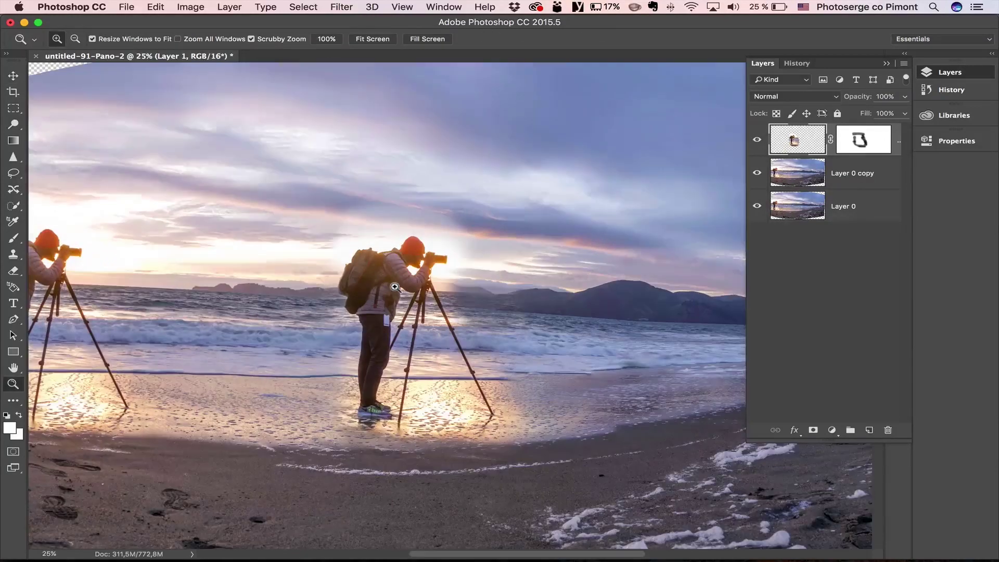
{"action": "left_click", "coordinate": [875, 146]}
{"action": "key", "text": "b"}
{"action": "left_click_drag", "start_coordinate": [383, 153], "coordinate": [414, 155]}
{"action": "right_click", "coordinate": [445, 161]}
{"action": "left_click_drag", "start_coordinate": [487, 201], "coordinate": [281, 174]}
{"action": "key", "text": "Return"}
Paint black on the mask over the bright sky patch so it blends into the clouds.
{"action": "key", "text": "x"}
{"action": "left_click_drag", "start_coordinate": [411, 207], "coordinate": [353, 213]}
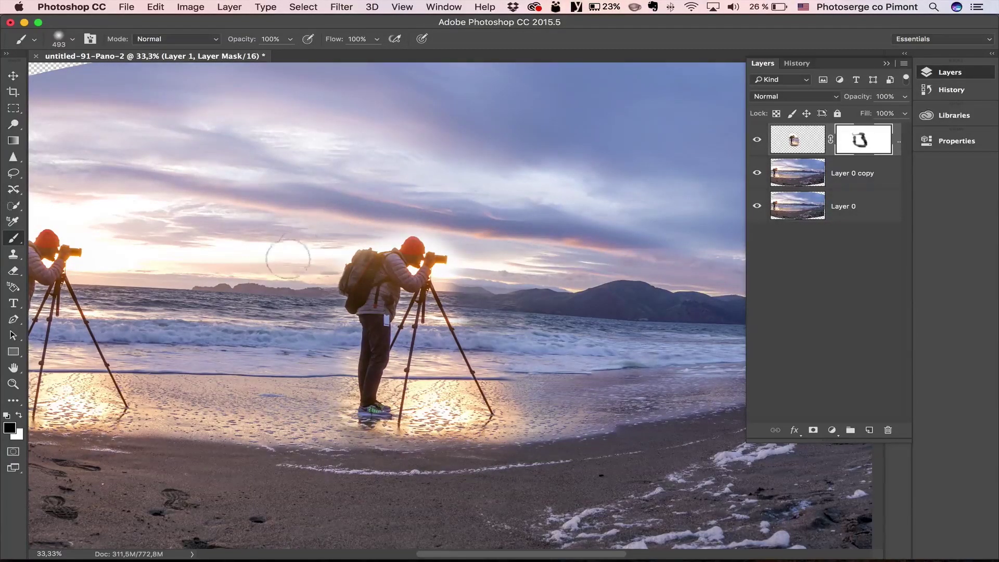
{"action": "left_click_drag", "start_coordinate": [296, 229], "coordinate": [325, 230]}
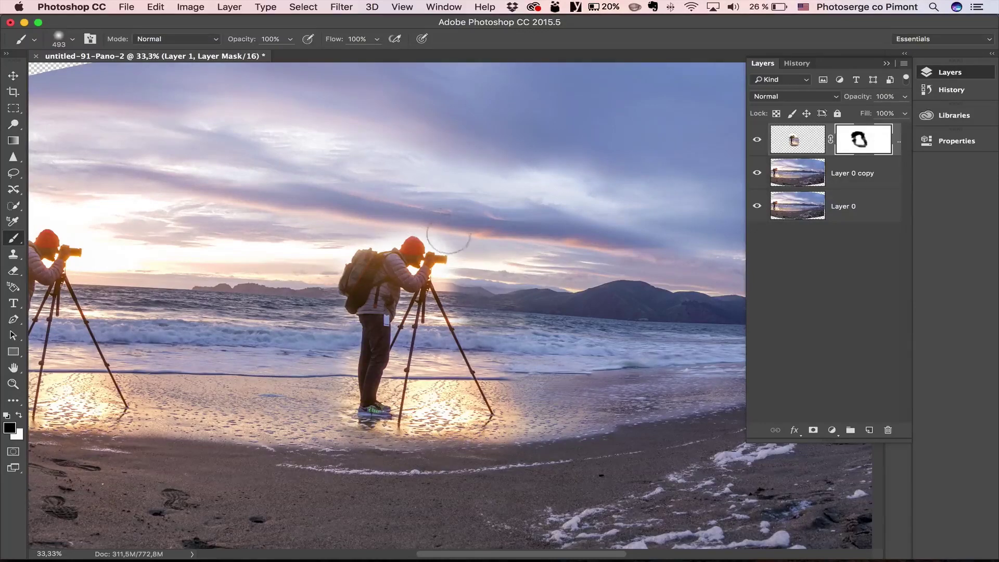
{"action": "key", "text": "z"}
{"action": "left_click", "coordinate": [333, 241], "text": "alt"}
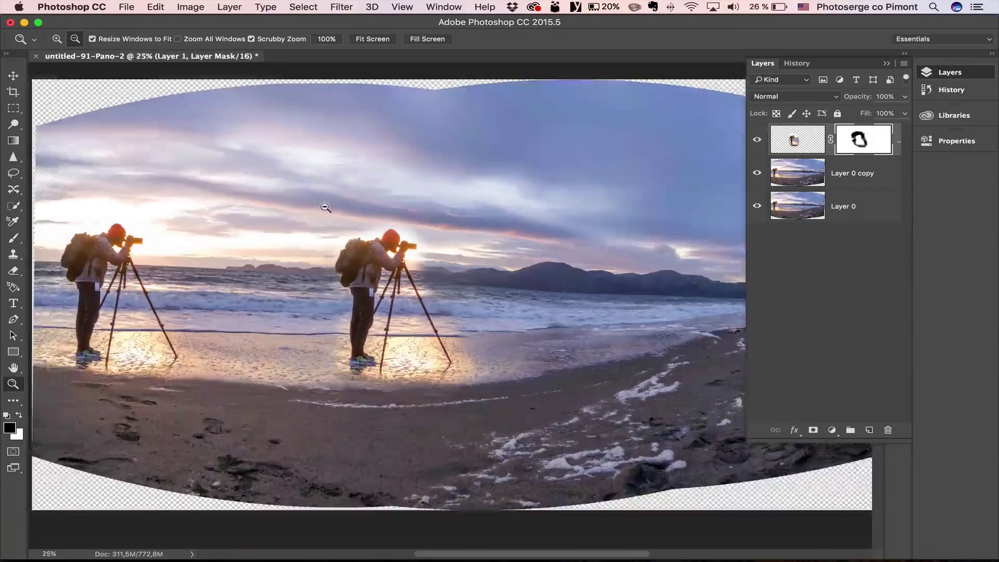
Crop the left, top, bottom and right edges inward to remove the transparent curved borders.
{"action": "left_click", "coordinate": [322, 255], "text": "alt"}
{"action": "key", "text": "c"}
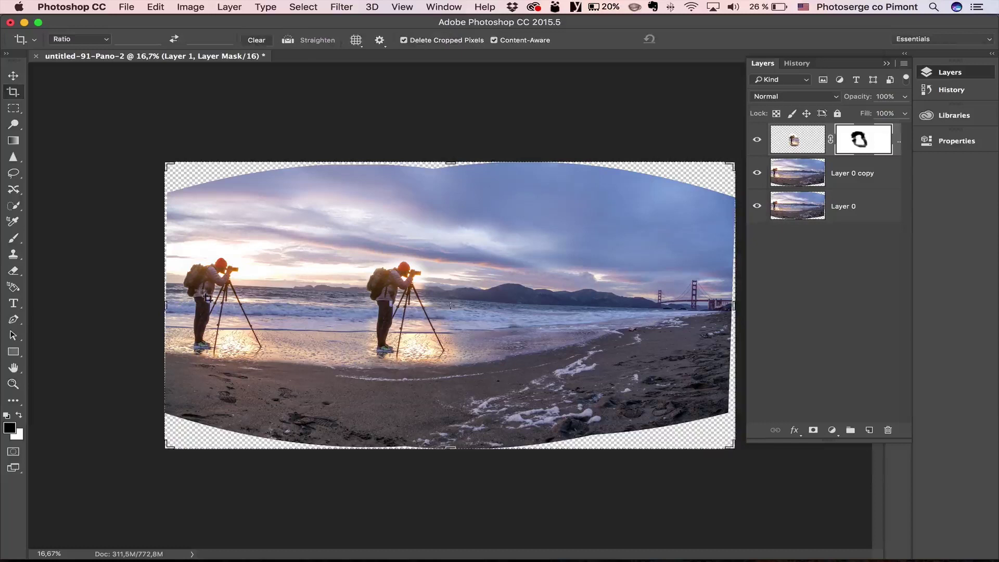
{"action": "left_click_drag", "start_coordinate": [169, 307], "coordinate": [243, 306]}
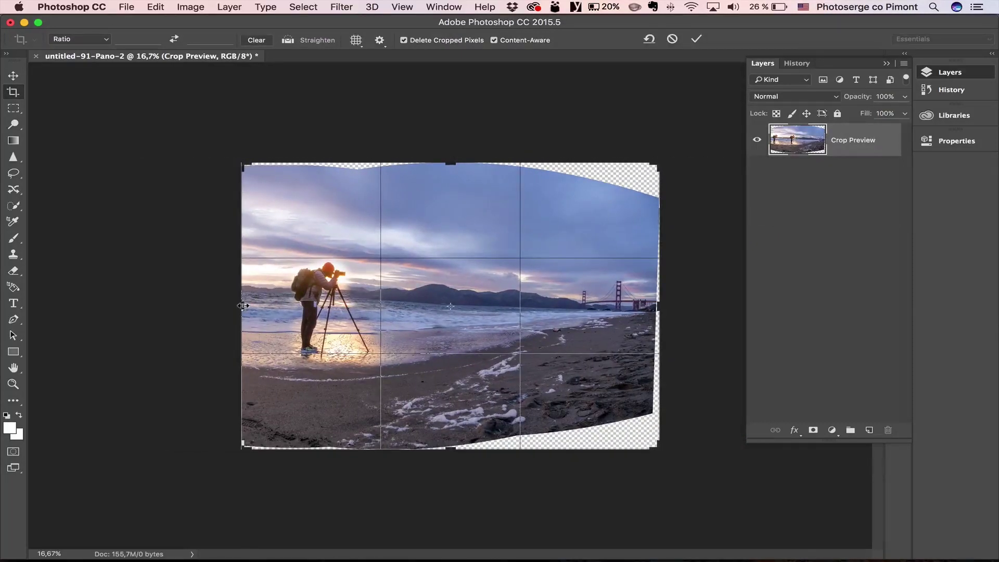
{"action": "left_click_drag", "start_coordinate": [452, 164], "coordinate": [451, 187]}
{"action": "left_click_drag", "start_coordinate": [450, 427], "coordinate": [451, 408]}
{"action": "left_click_drag", "start_coordinate": [654, 306], "coordinate": [651, 306]}
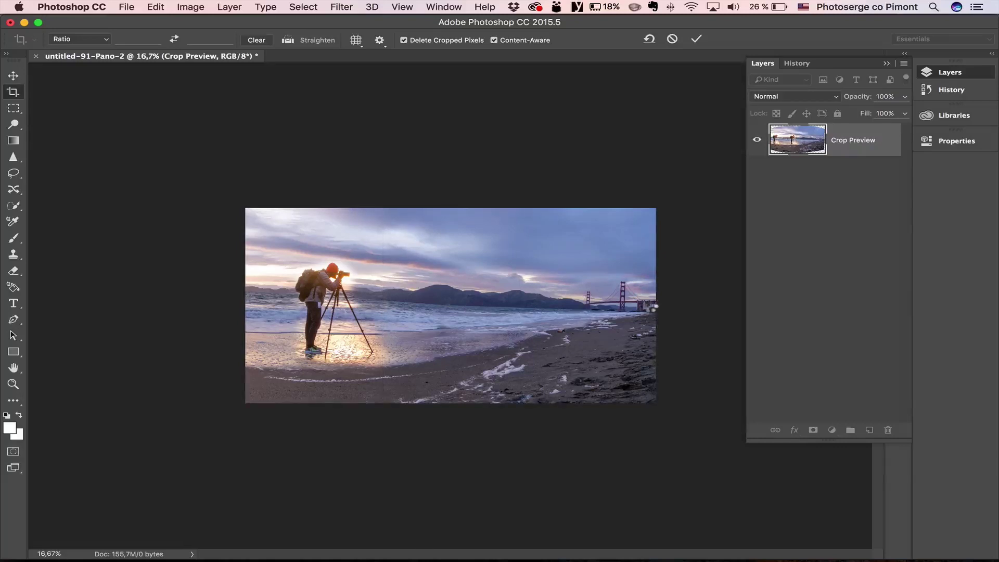
{"action": "key", "text": "Return"}
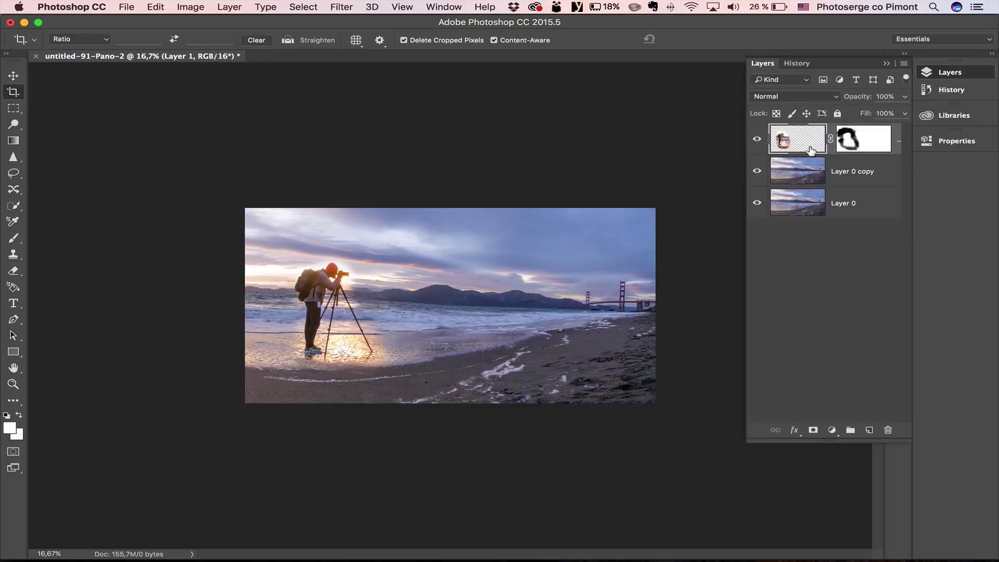
Resize the brush and lower its opacity to paint on Layer 1's mask, undoing strokes by the tripod.
{"action": "key", "text": "b"}
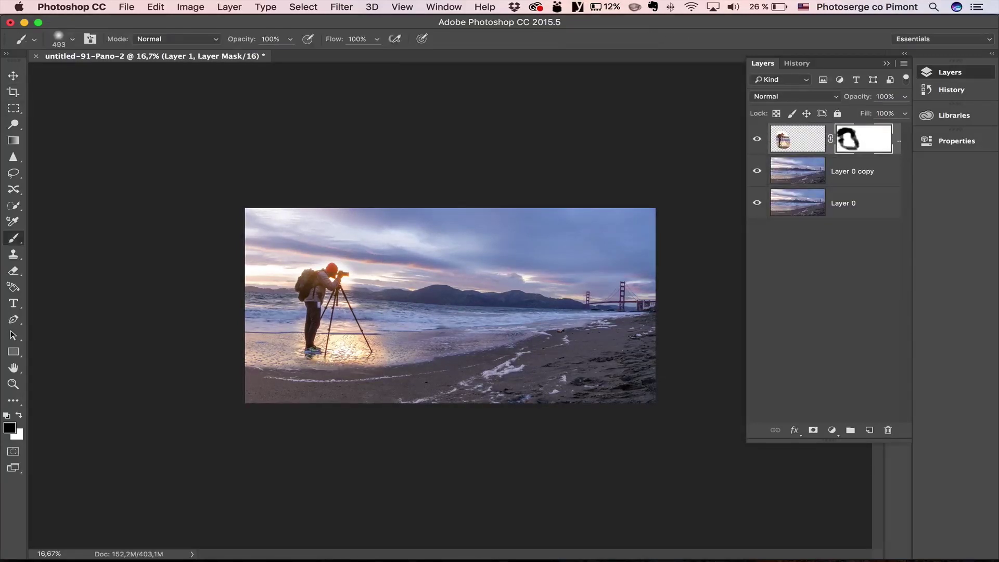
{"action": "left_click_drag", "start_coordinate": [340, 393], "coordinate": [387, 392]}
{"action": "left_click_drag", "start_coordinate": [247, 43], "coordinate": [229, 44]}
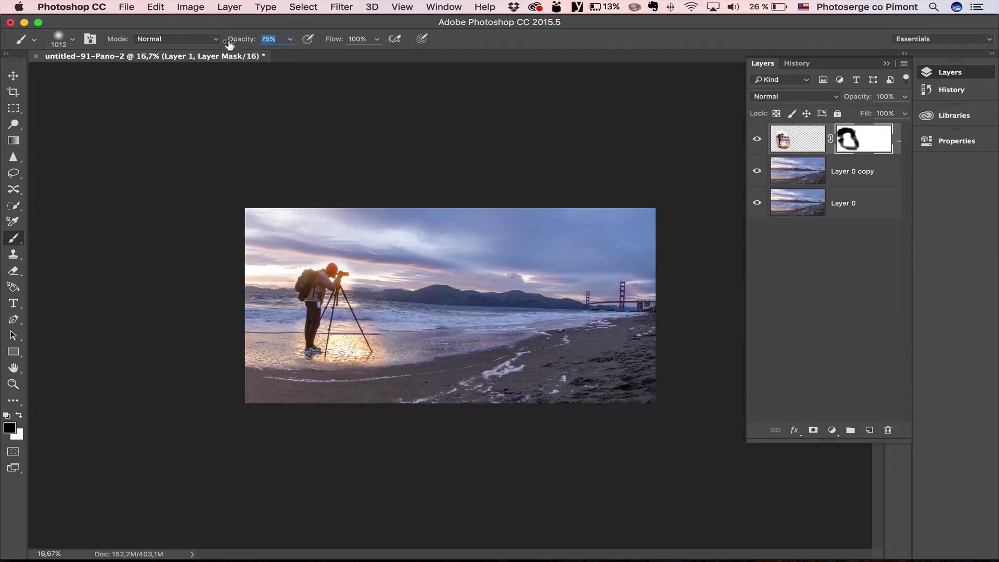
{"action": "mouse_move", "coordinate": [344, 395]}
{"action": "left_mouse_down"}
{"action": "mouse_move", "coordinate": [335, 375]}
{"action": "mouse_move", "coordinate": [317, 376]}
{"action": "mouse_move", "coordinate": [338, 386]}
{"action": "mouse_move", "coordinate": [346, 352]}
{"action": "left_mouse_up"}
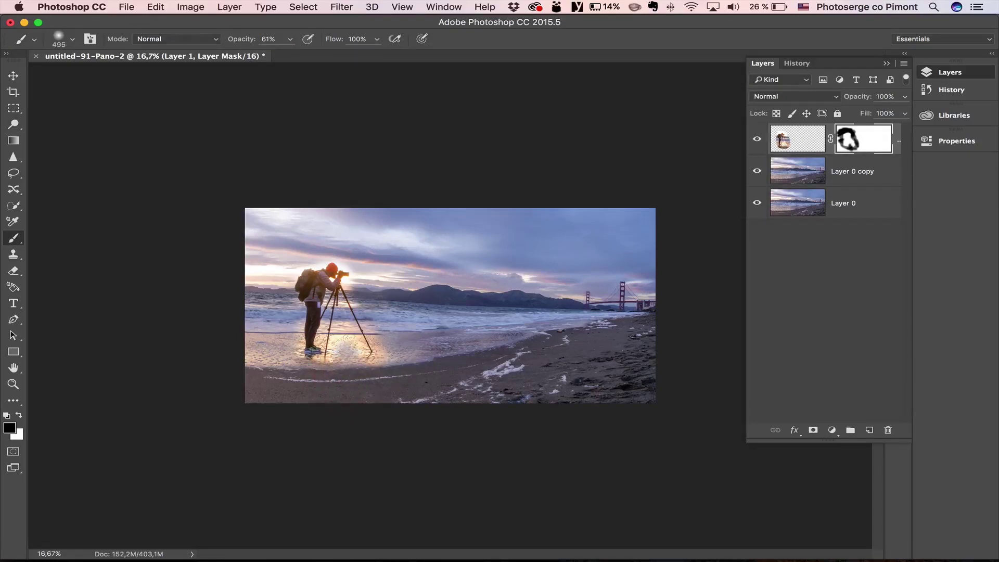
{"action": "left_click_drag", "start_coordinate": [241, 39], "coordinate": [235, 43]}
{"action": "key", "text": "super+z"}
{"action": "key", "text": "super+z"}
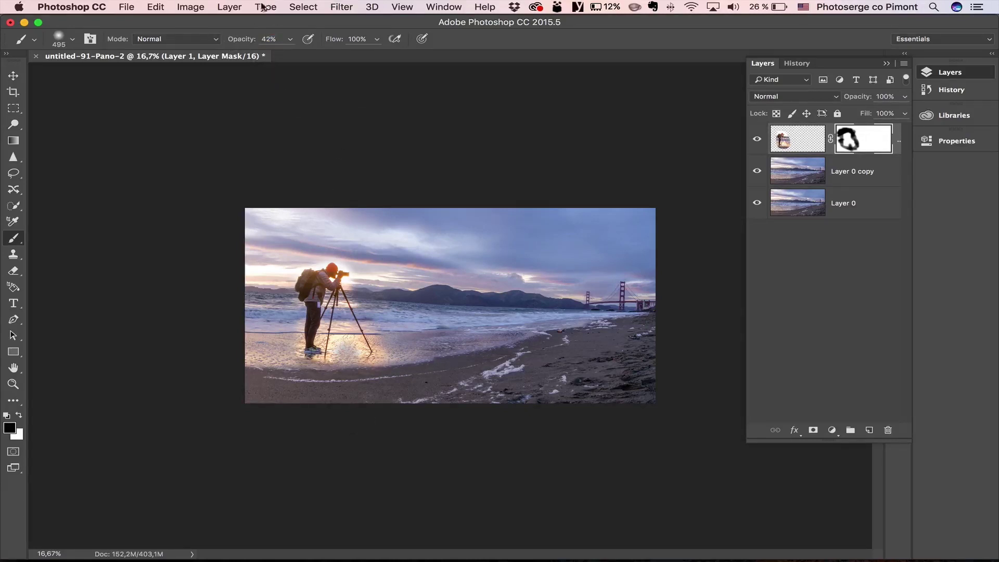
{"action": "key", "text": "super+z"}
{"action": "key", "text": "super+z"}
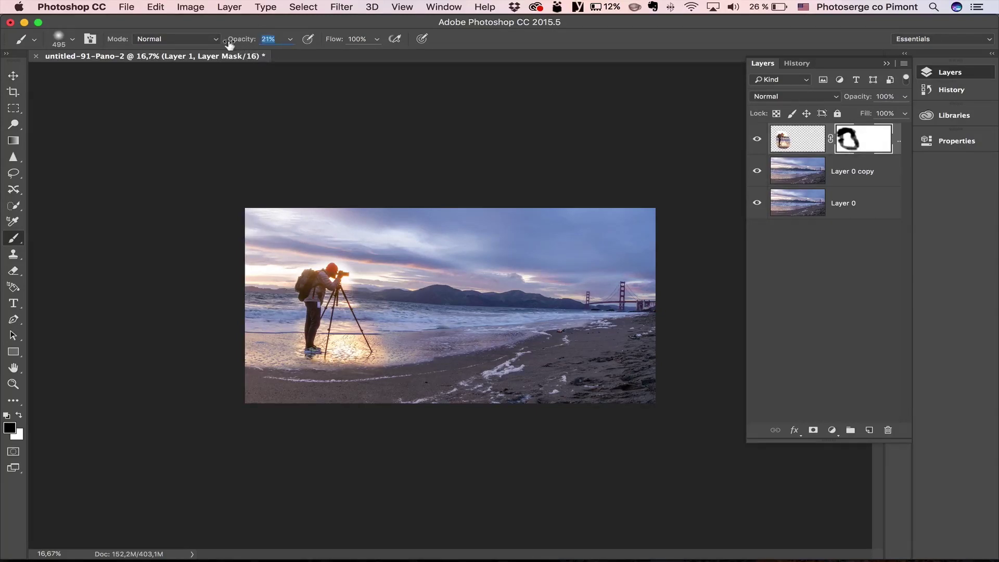
{"action": "left_click_drag", "start_coordinate": [463, 368], "coordinate": [513, 354]}
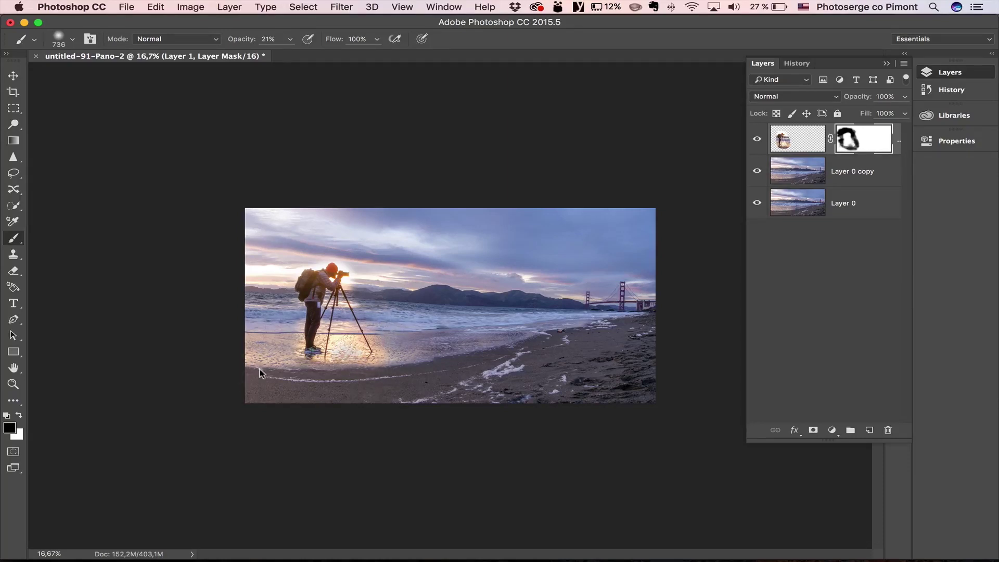
{"action": "key", "text": "z"}
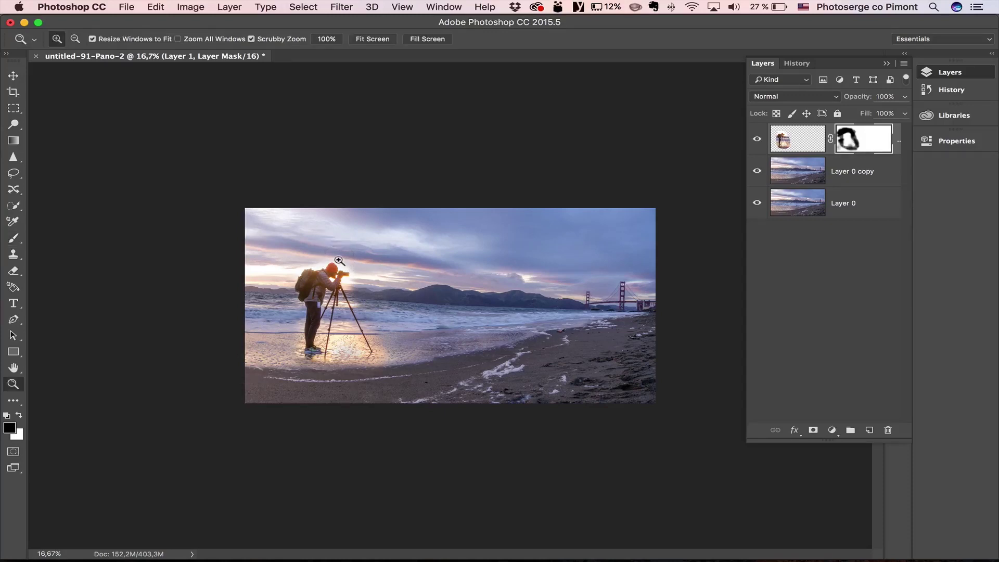
{"action": "left_click", "coordinate": [225, 220]}
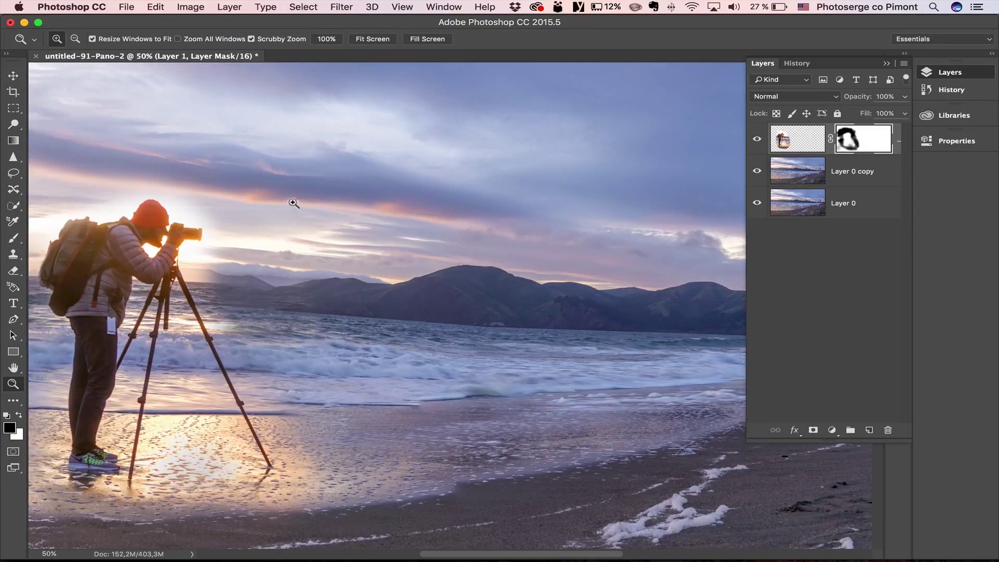
{"action": "key", "text": "b"}
{"action": "left_click_drag", "start_coordinate": [302, 167], "coordinate": [312, 167]}
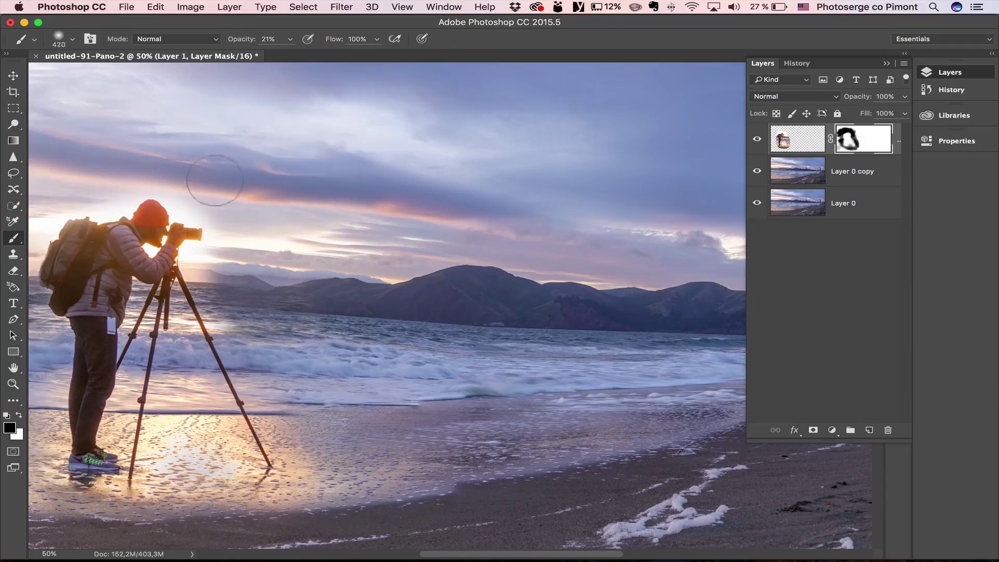
{"action": "right_click", "coordinate": [216, 178]}
{"action": "left_click", "coordinate": [347, 226]}
{"action": "type", "text": "100"}
{"action": "key", "text": "Return"}
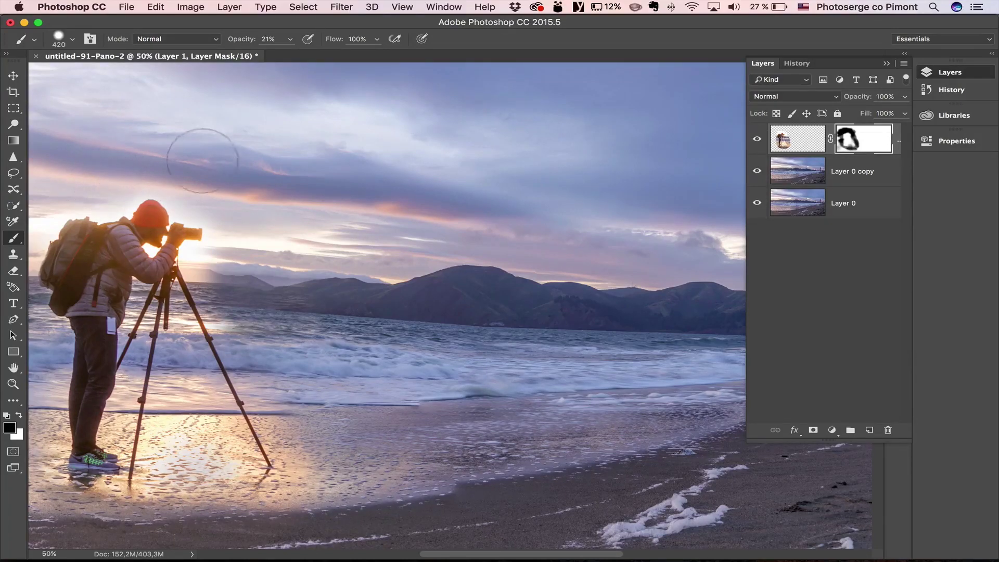
{"action": "left_click_drag", "start_coordinate": [160, 159], "coordinate": [361, 167]}
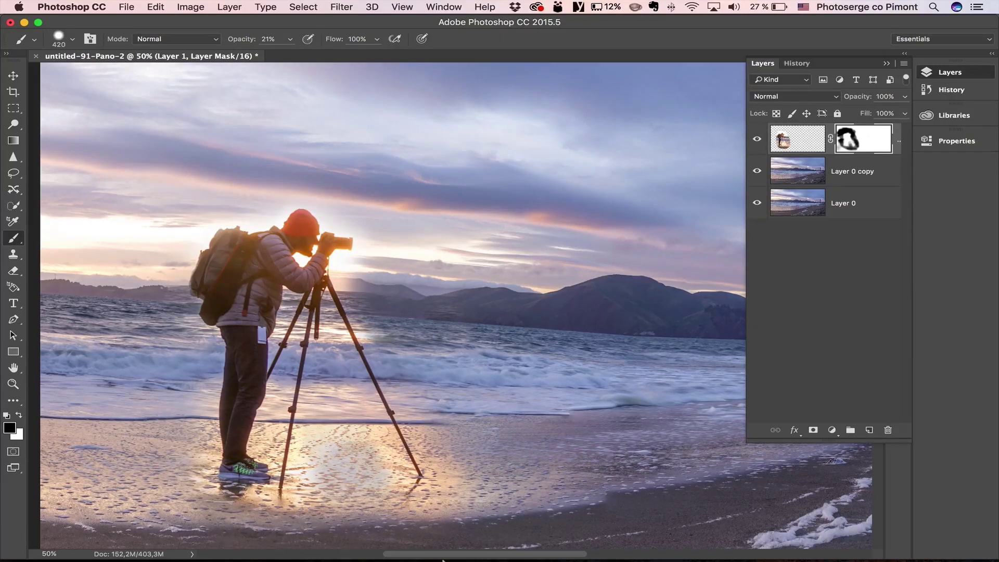
{"action": "key", "text": "z"}
{"action": "left_click", "coordinate": [620, 286], "text": "alt"}
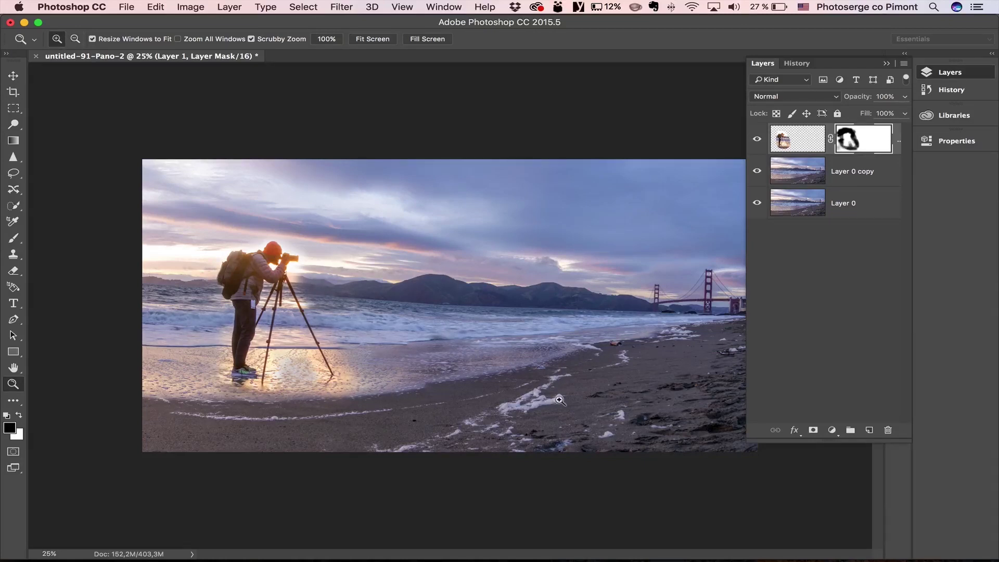
{"action": "left_click", "coordinate": [577, 307], "text": "alt"}
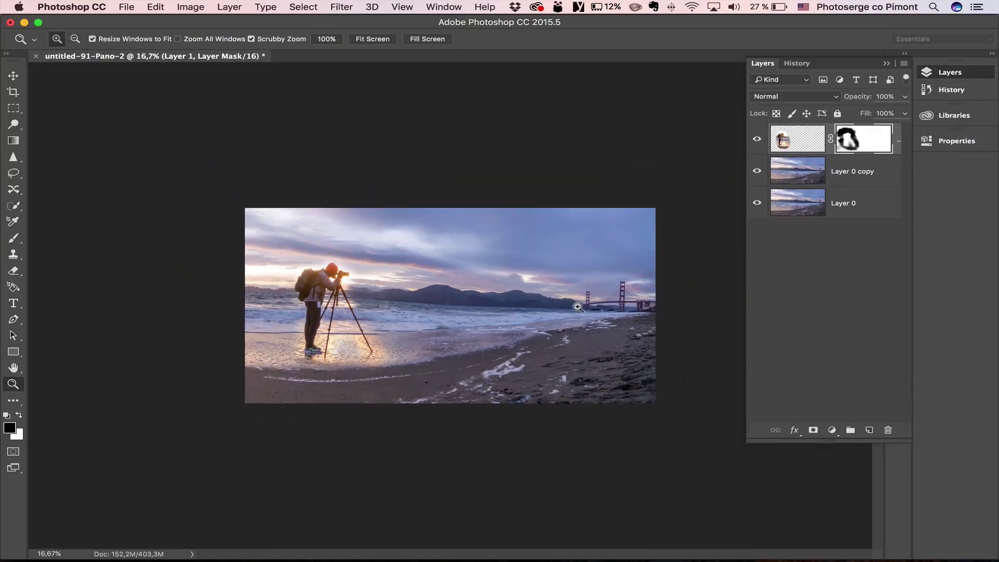
Close the panorama in Photoshop, saving the changes, and return to Lightroom.
{"action": "key", "text": "super+w"}
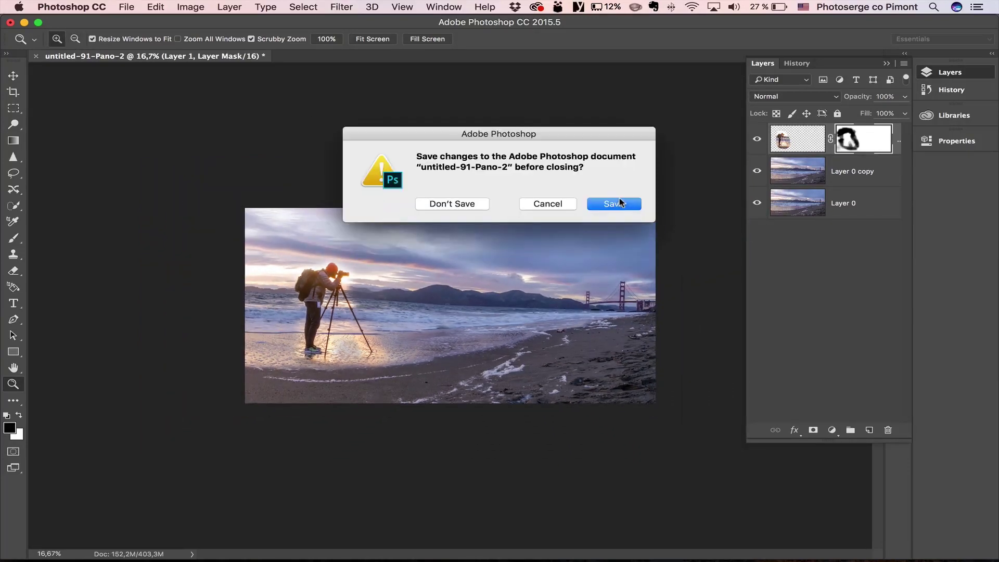
{"action": "left_click", "coordinate": [615, 203]}
{"action": "key", "text": "super+Tab"}
Browse the stacked panorama versions and open untitled-91-Pano-Edit-2.tif.
{"action": "mouse_move", "coordinate": [159, 289]}
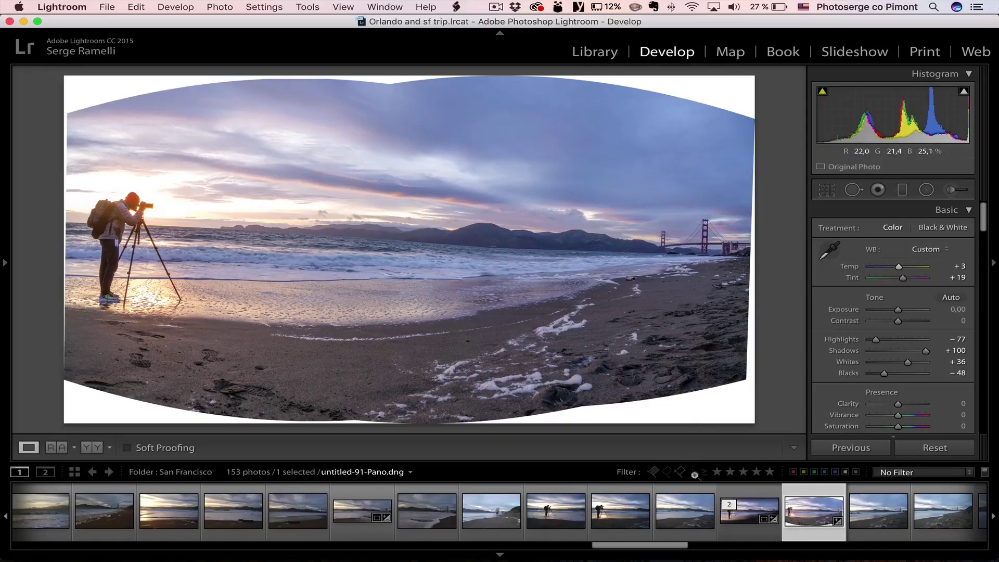
{"action": "left_click", "coordinate": [751, 506]}
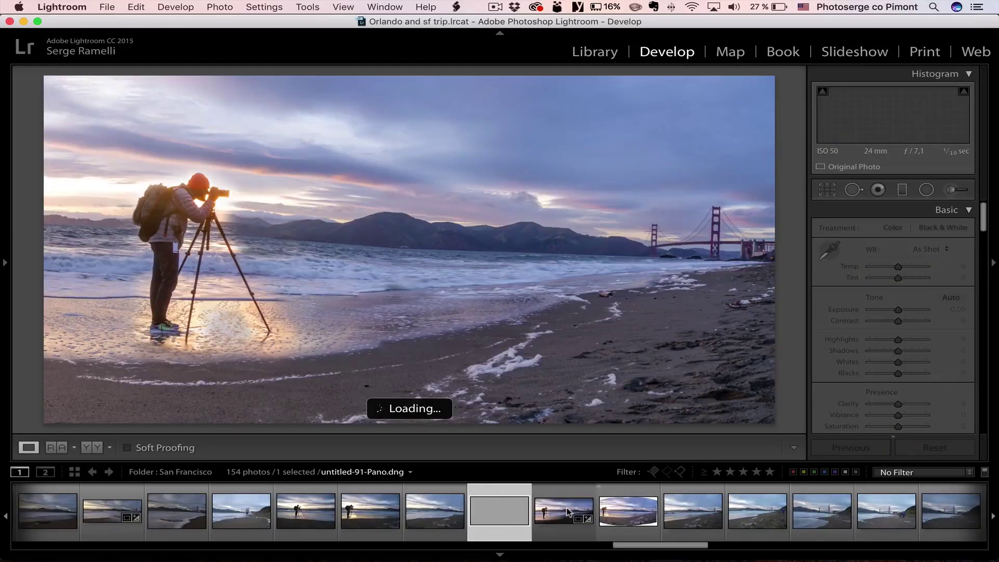
{"action": "left_click", "coordinate": [556, 511]}
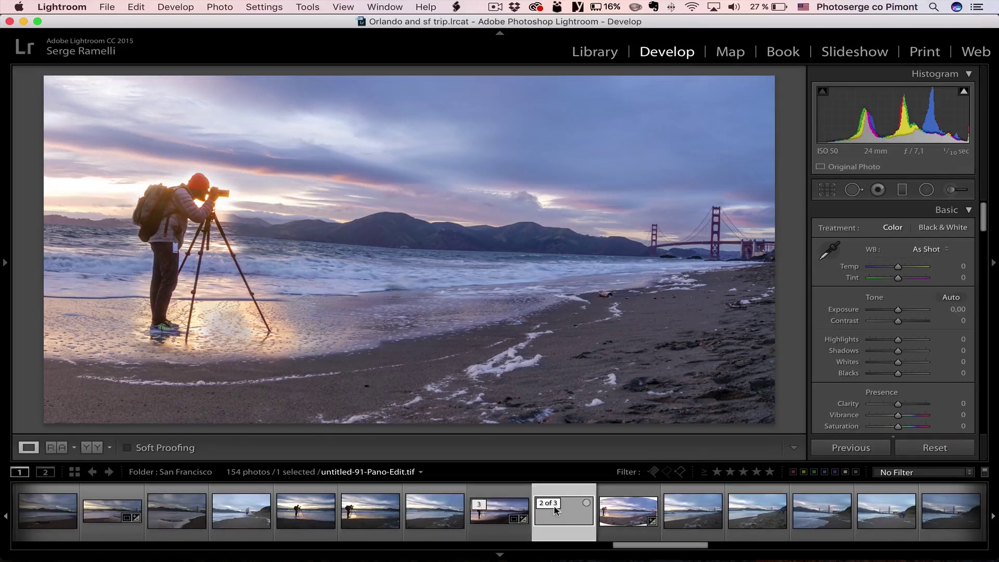
{"action": "left_click", "coordinate": [502, 510]}
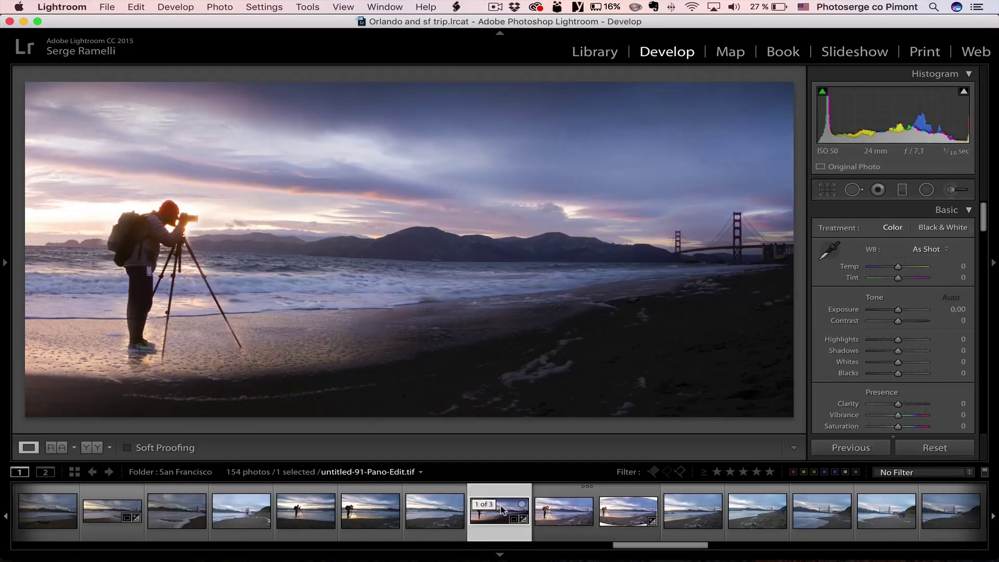
{"action": "left_click", "coordinate": [563, 510]}
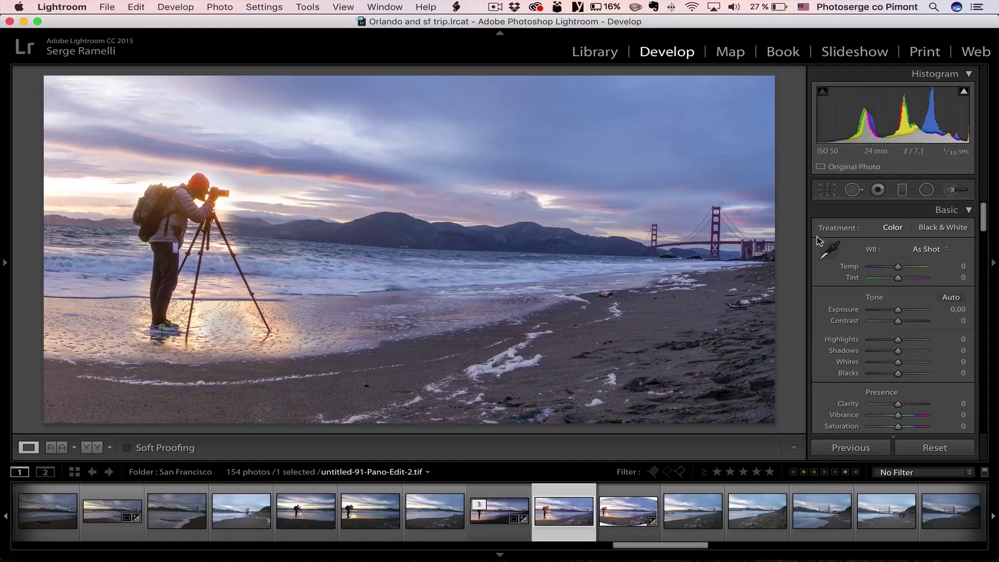
{"action": "left_click", "coordinate": [835, 190]}
Straighten the panorama by about −2.39° and tighten the bottom and right crop edges.
{"action": "left_click_drag", "start_coordinate": [792, 220], "coordinate": [794, 206]}
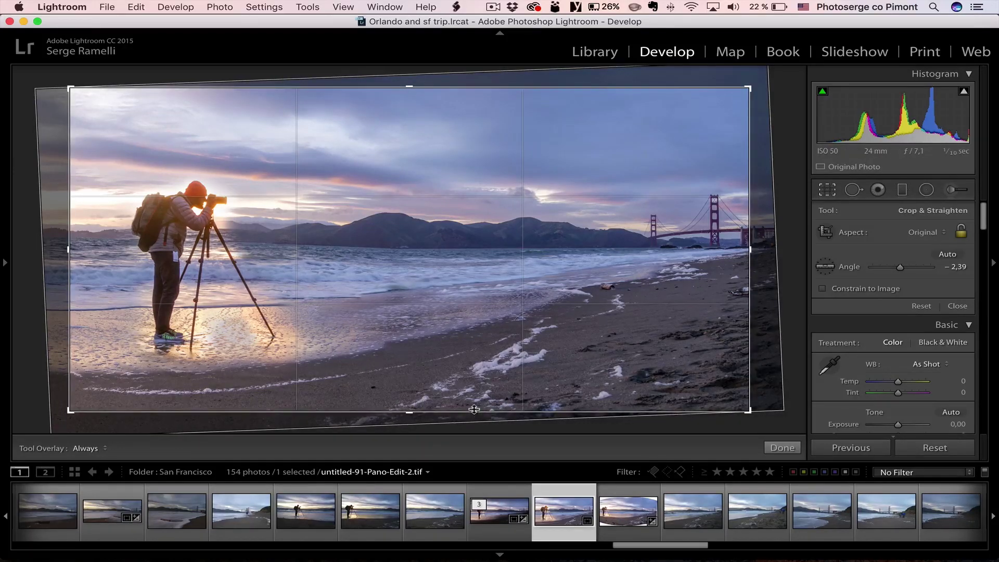
{"action": "left_click_drag", "start_coordinate": [474, 410], "coordinate": [473, 400]}
{"action": "left_click_drag", "start_coordinate": [749, 248], "coordinate": [768, 247]}
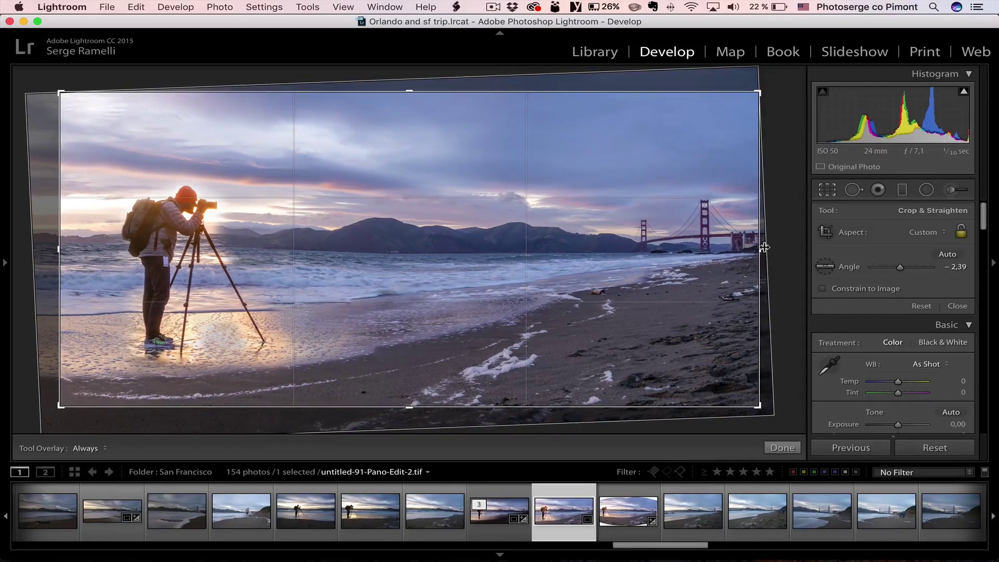
{"action": "key", "text": "Return"}
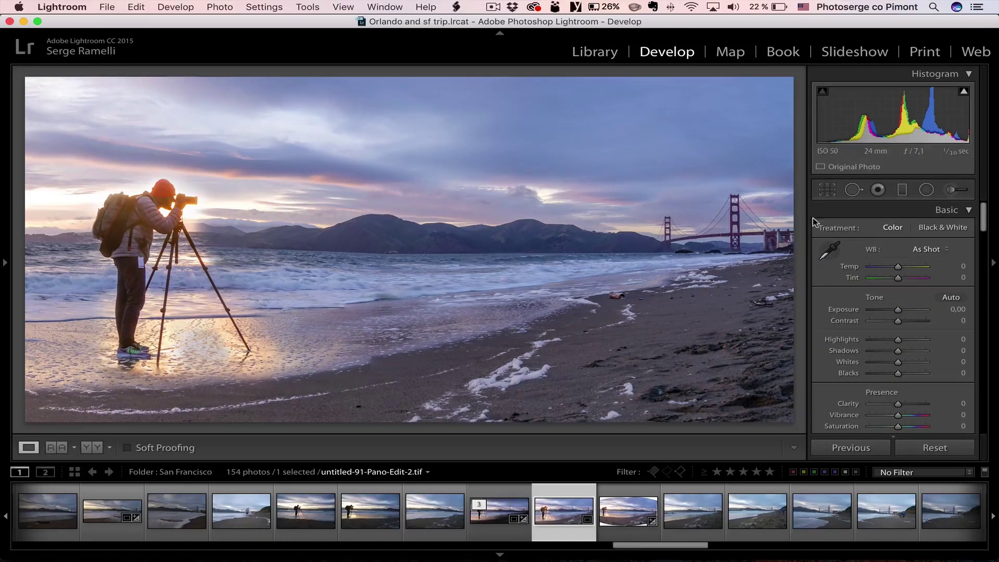
{"action": "left_click", "coordinate": [851, 189]}
Add a graduated filter across the sky with Exposure lowered to −0.92.
{"action": "left_click_drag", "start_coordinate": [373, 120], "coordinate": [371, 229]}
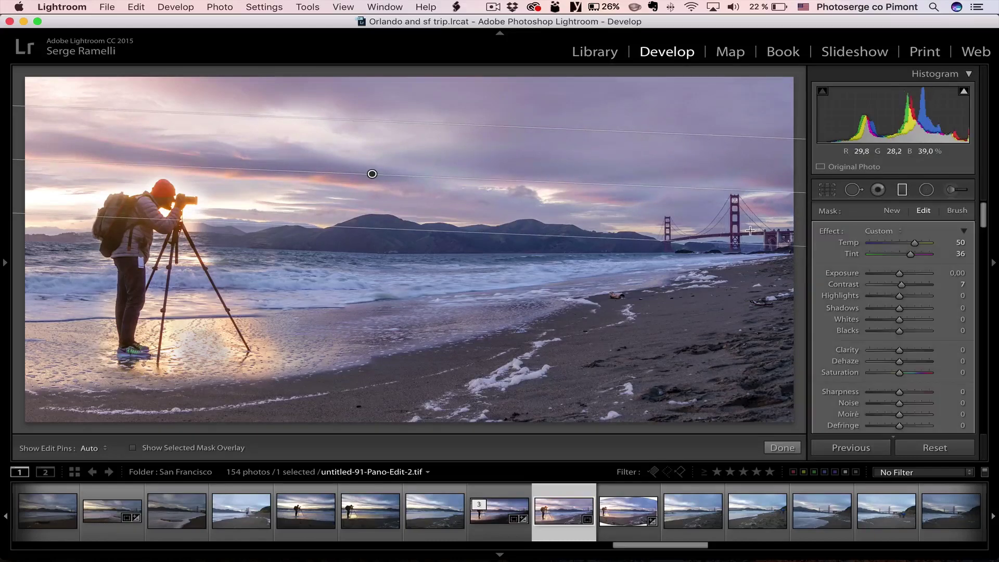
{"action": "left_click", "coordinate": [896, 230]}
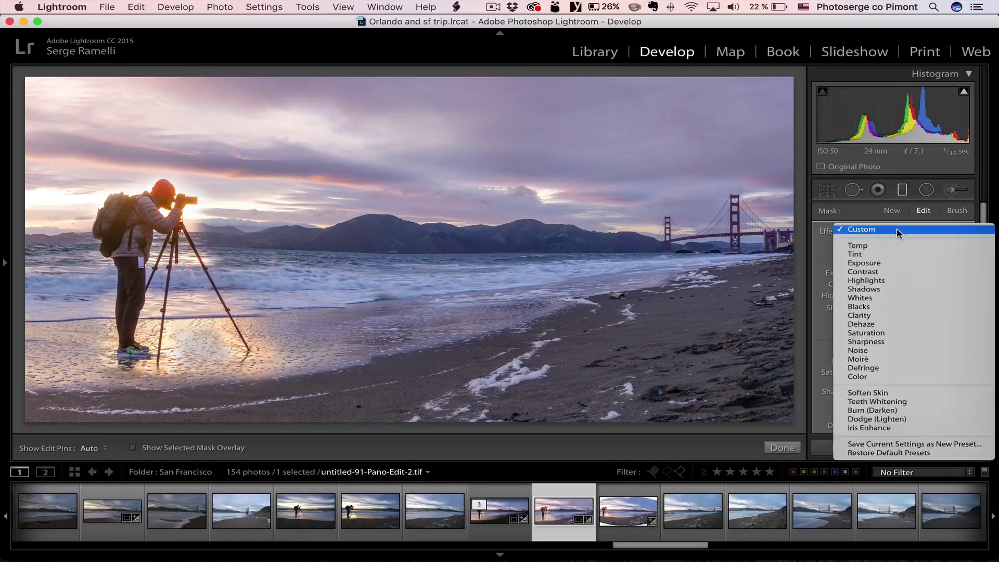
{"action": "left_click", "coordinate": [885, 262]}
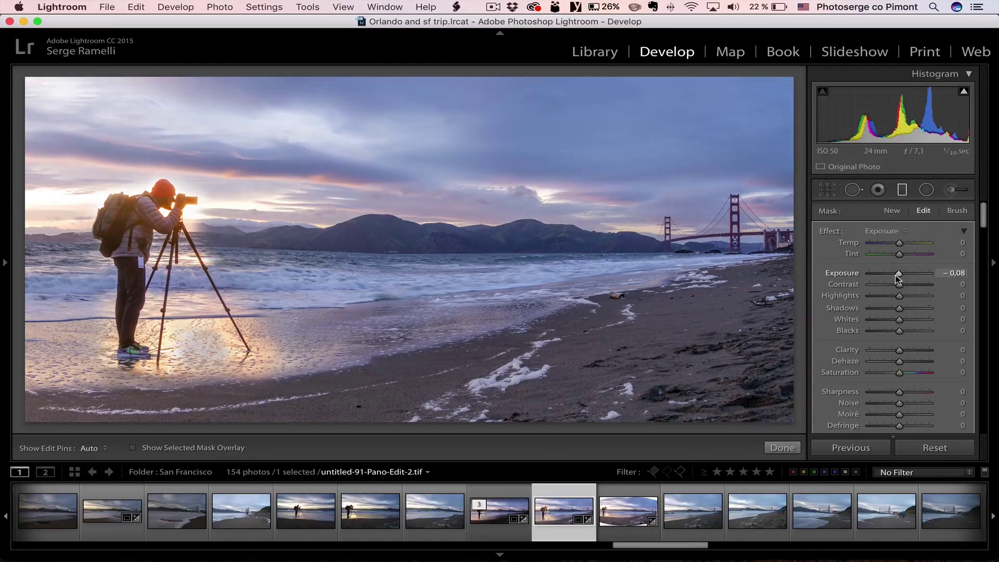
{"action": "left_click_drag", "start_coordinate": [896, 277], "coordinate": [892, 276]}
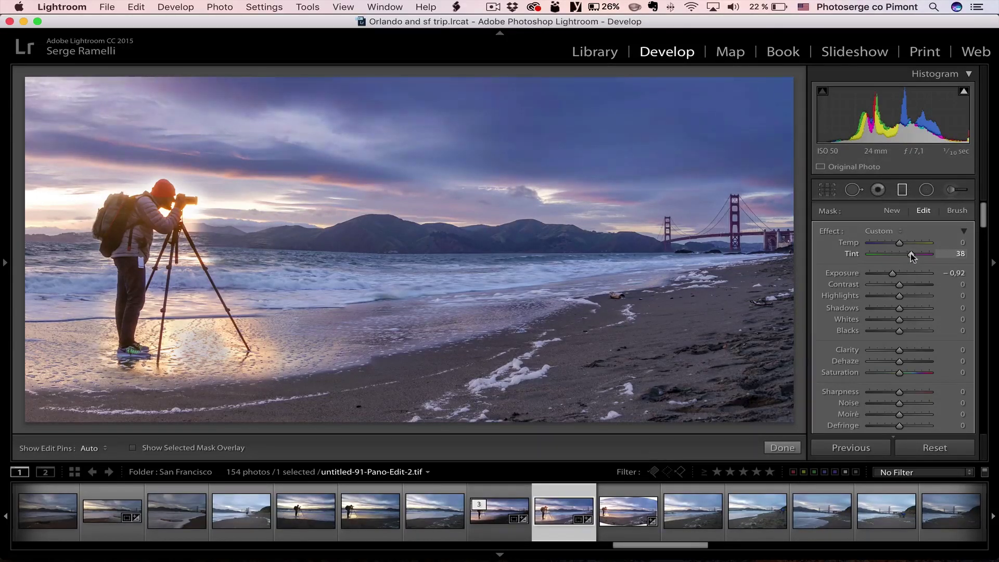
Add a second graduated filter darkening the foreground beach to Exposure −1.37.
{"action": "left_click_drag", "start_coordinate": [449, 408], "coordinate": [742, 373]}
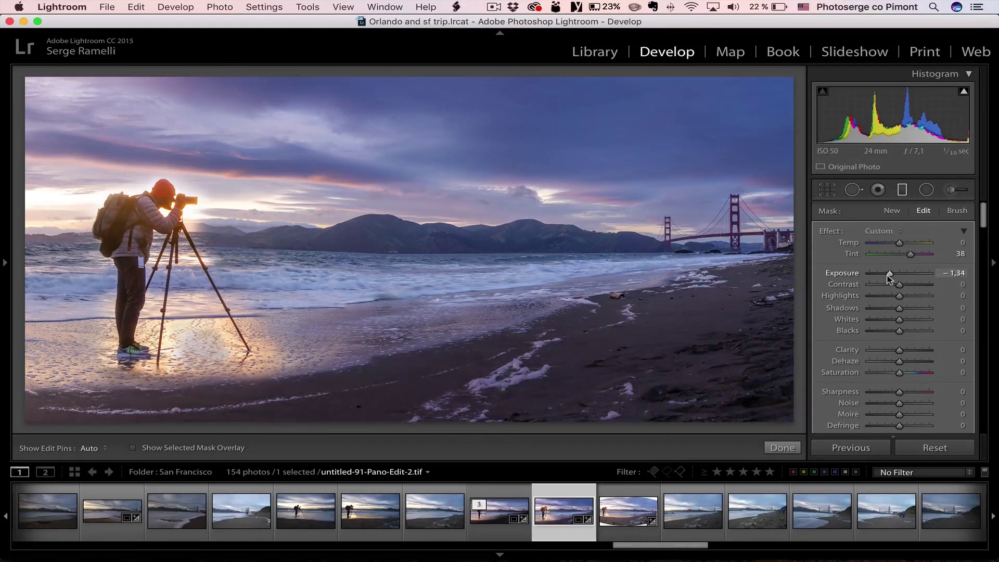
{"action": "left_click_drag", "start_coordinate": [889, 274], "coordinate": [888, 275]}
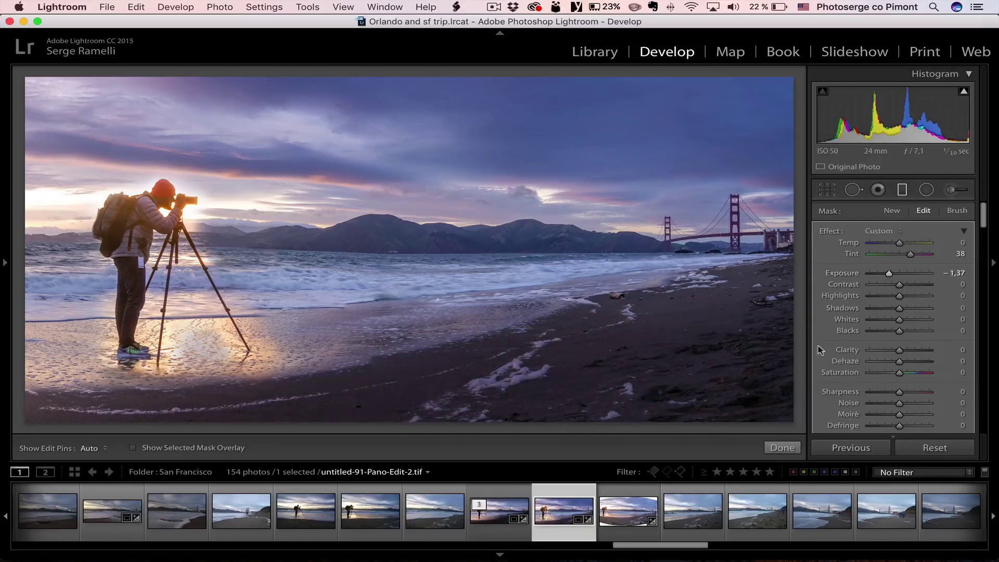
{"action": "left_click", "coordinate": [790, 448]}
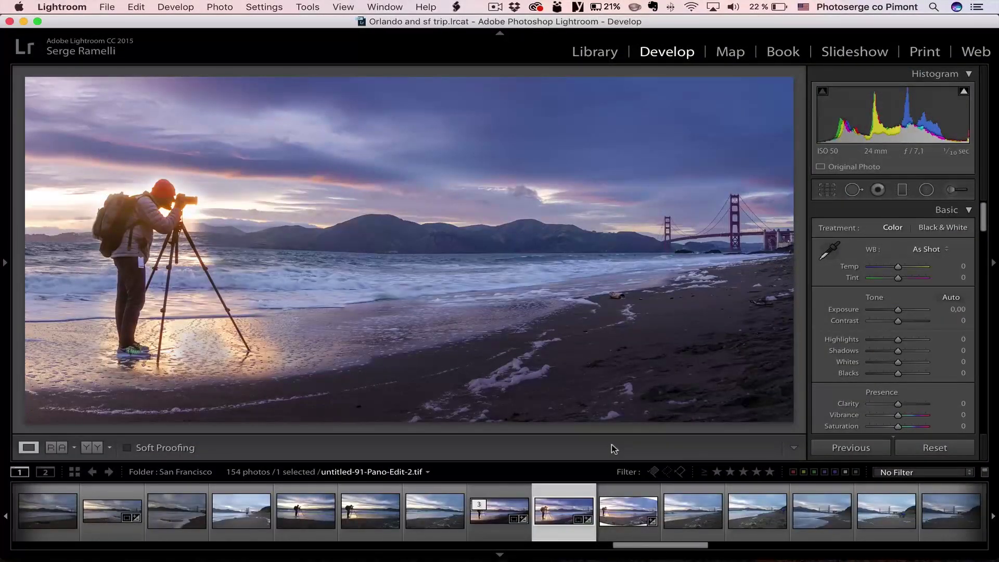
Review the edited untitled-103.jpg with its info overlay, a zoom check and a before/after comparison.
{"action": "left_click_drag", "start_coordinate": [663, 546], "coordinate": [756, 548]}
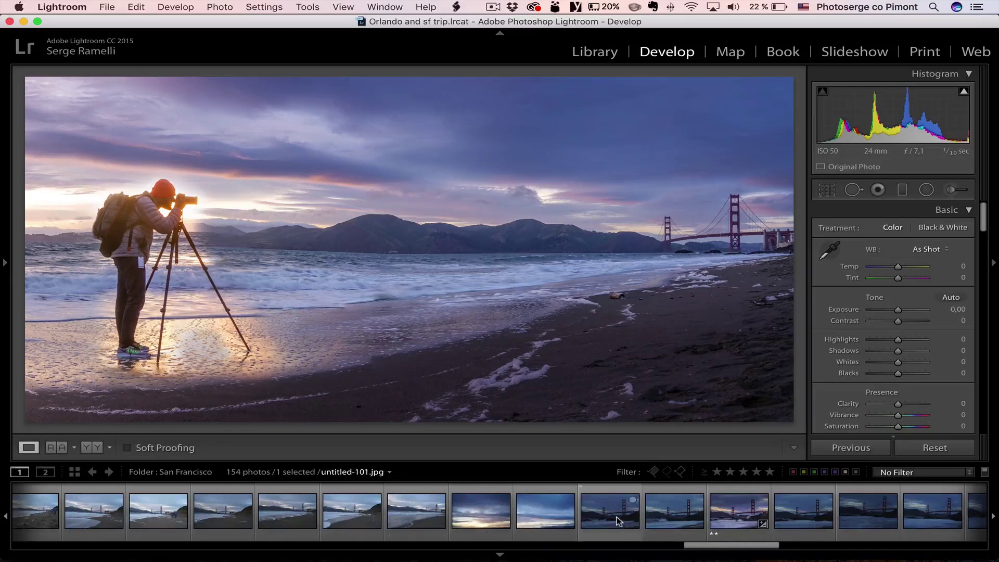
{"action": "left_click", "coordinate": [619, 520]}
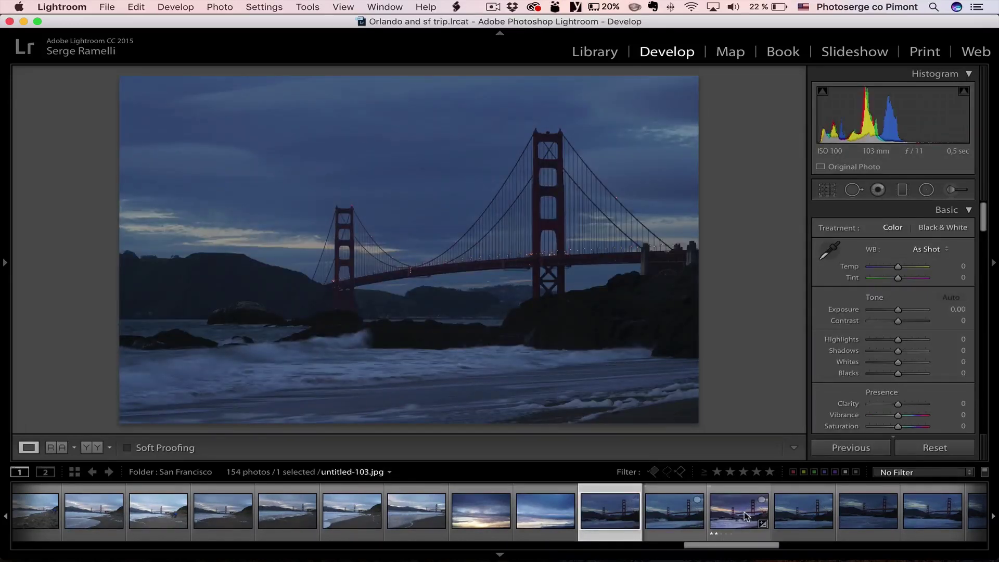
{"action": "left_click", "coordinate": [745, 517]}
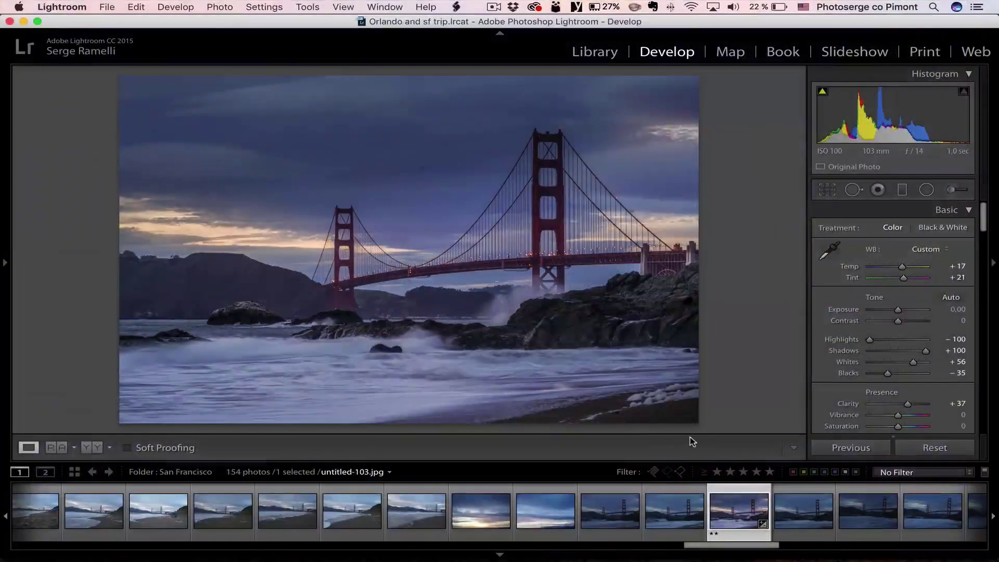
{"action": "key", "text": "i"}
{"action": "key", "text": "i"}
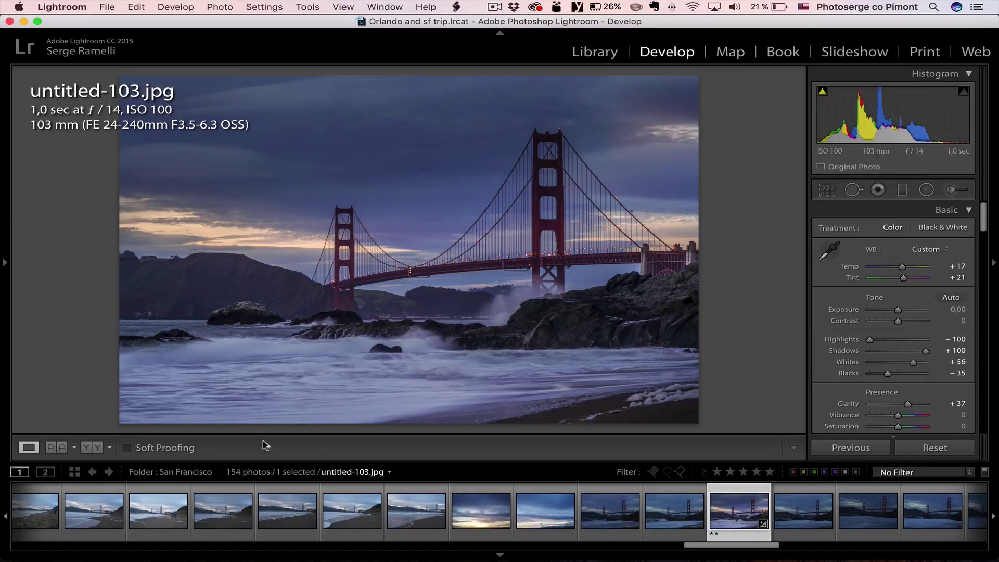
{"action": "left_click", "coordinate": [512, 305]}
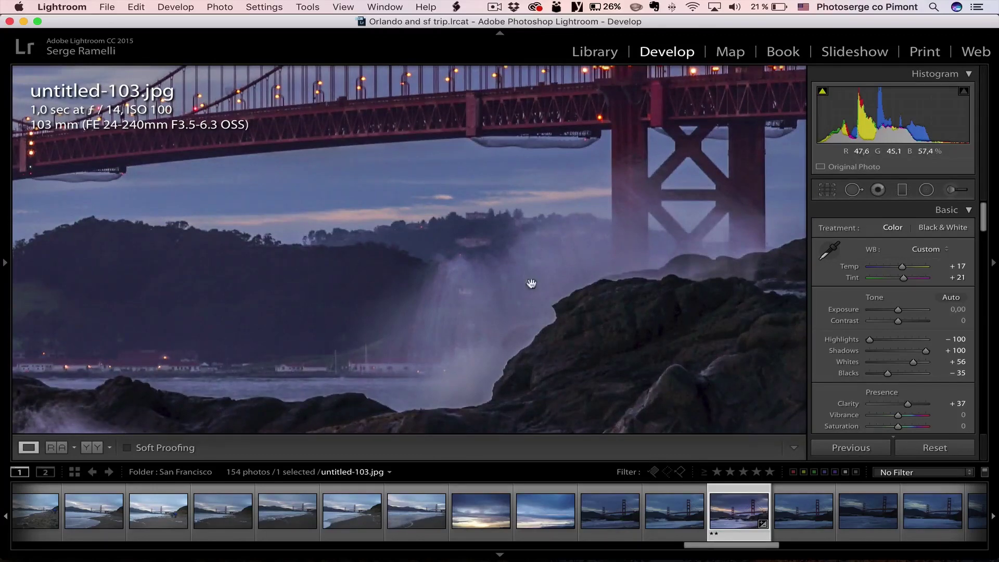
{"action": "left_click", "coordinate": [509, 317]}
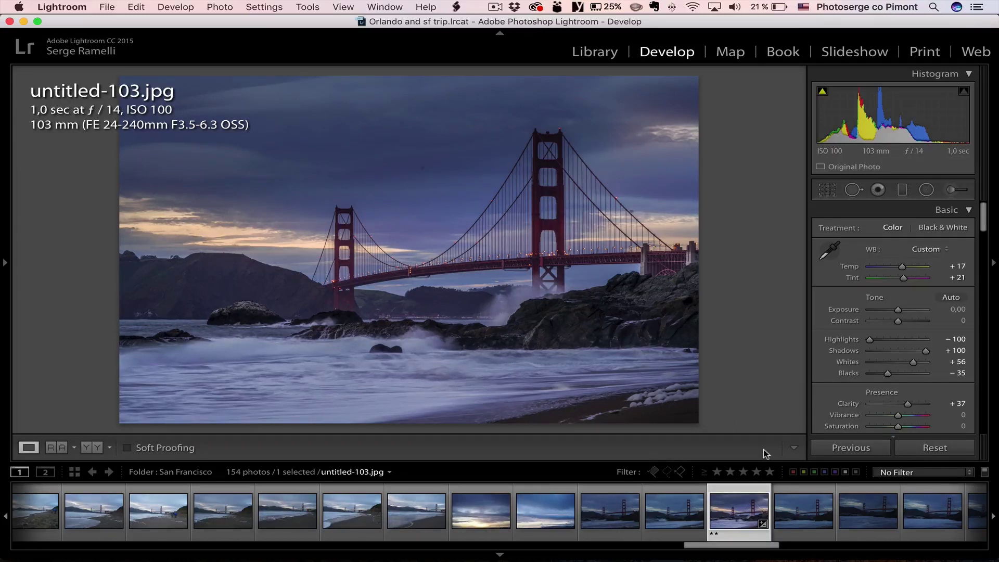
{"action": "key", "text": "backslash"}
{"action": "key", "text": "backslash"}
{"action": "key", "text": "backslash"}
{"action": "key", "text": "backslash"}
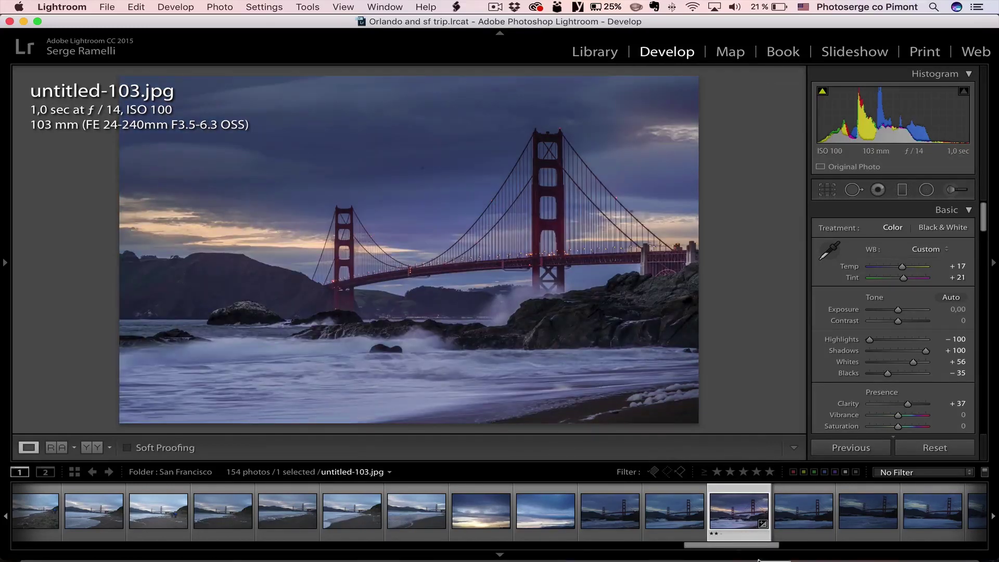
Open the dark blue-hour shot untitled-113.jpg and zoom into the bridge.
{"action": "left_click_drag", "start_coordinate": [784, 545], "coordinate": [827, 547]}
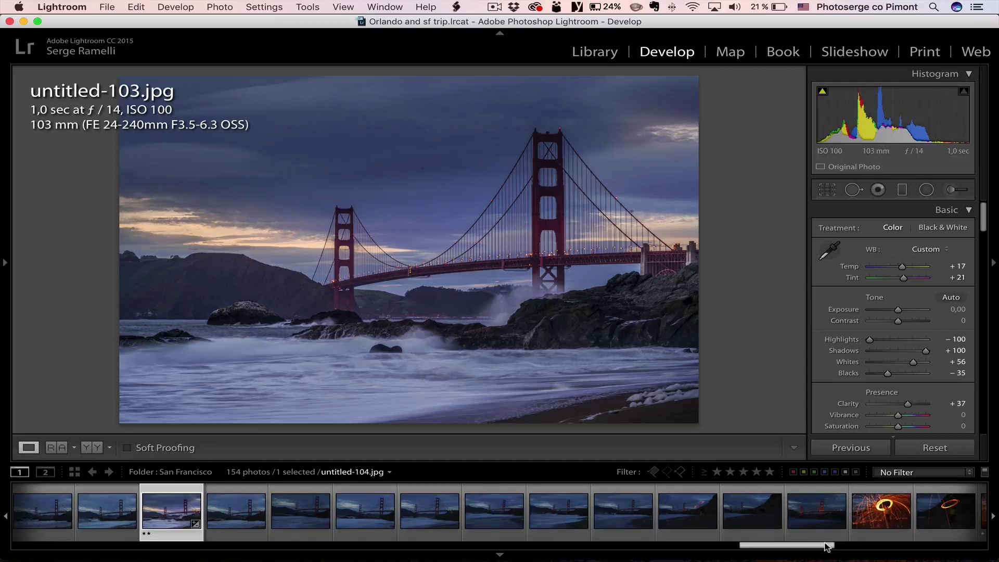
{"action": "left_click", "coordinate": [815, 516]}
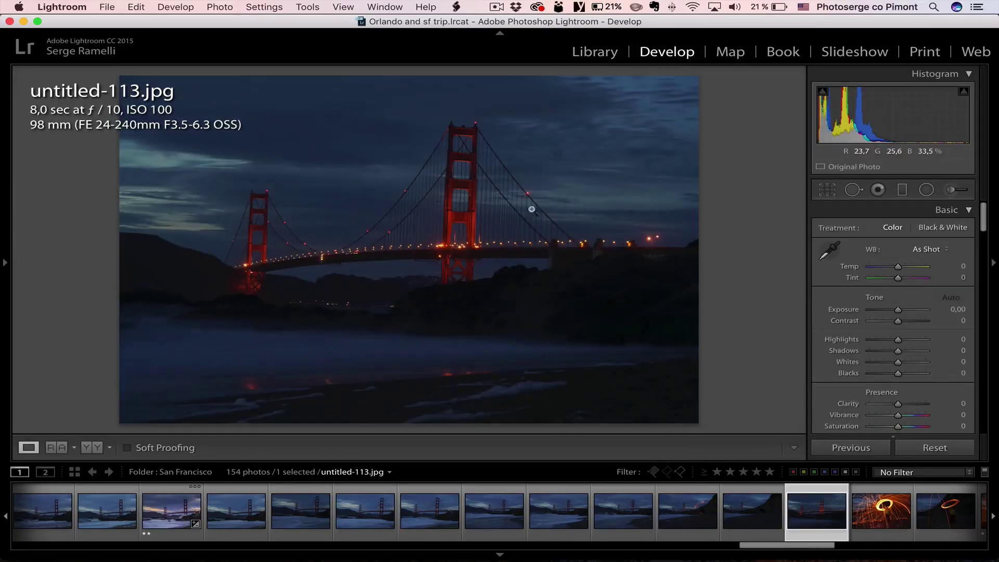
{"action": "left_click", "coordinate": [387, 232]}
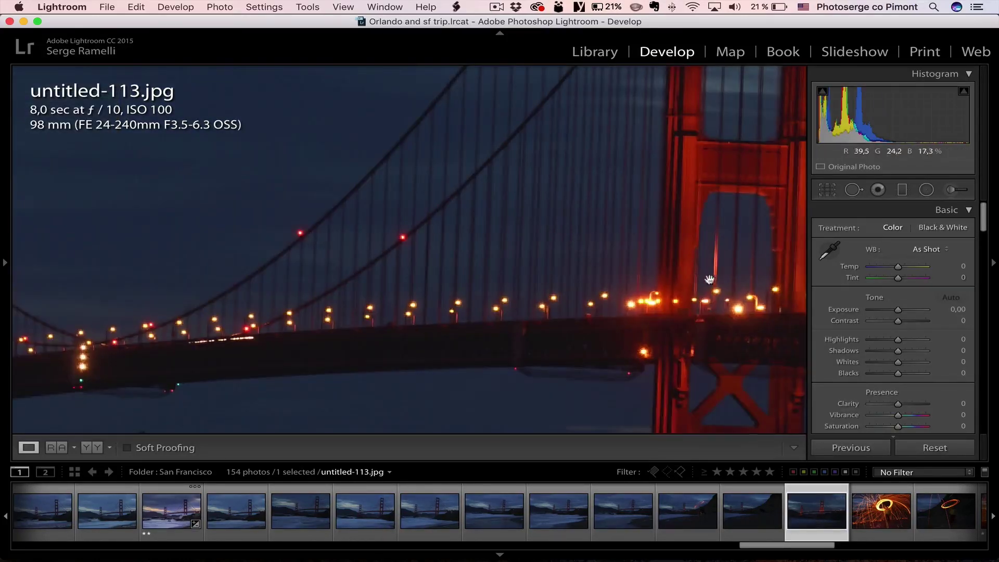
Set Shadows +100, Exposure +1.15, Blacks −44, Whites +43 and warm the white balance.
{"action": "left_click", "coordinate": [721, 318]}
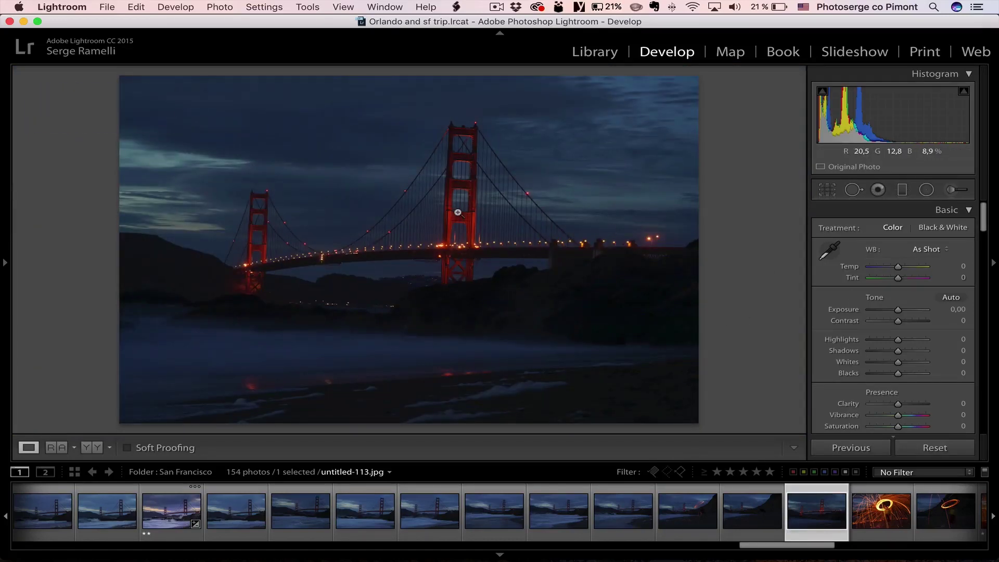
{"action": "left_click_drag", "start_coordinate": [898, 350], "coordinate": [945, 354]}
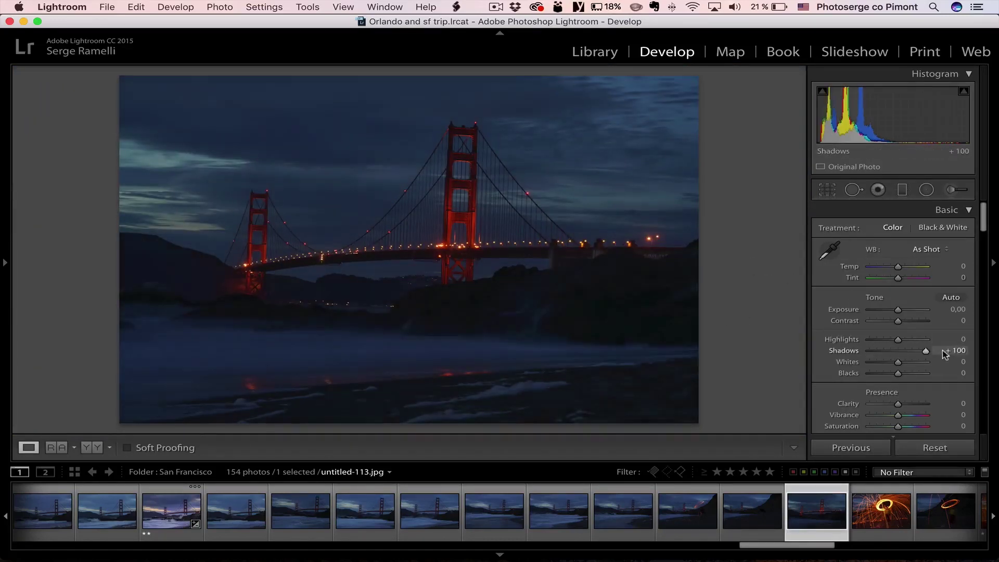
{"action": "left_click_drag", "start_coordinate": [898, 310], "coordinate": [903, 311]}
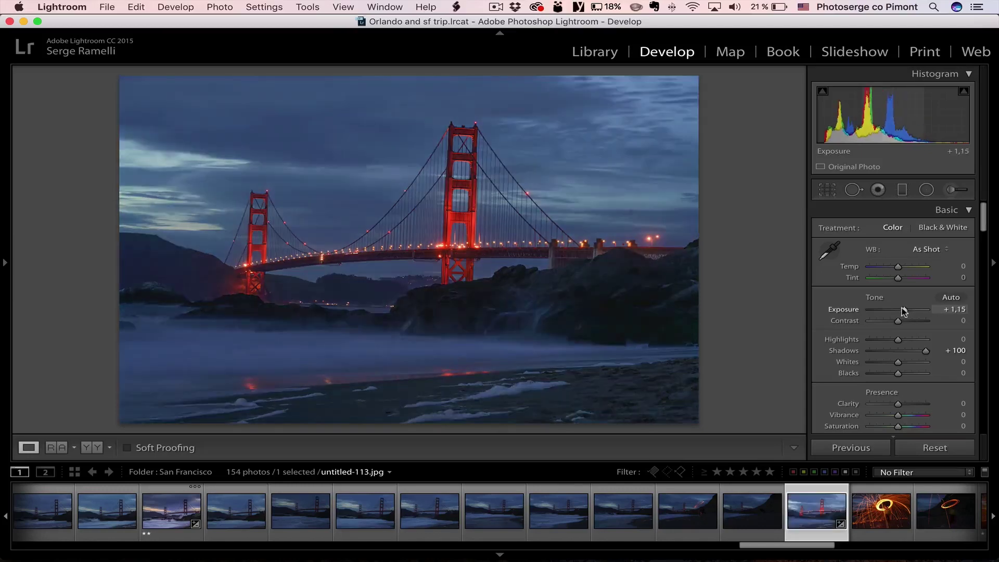
{"action": "mouse_move", "coordinate": [899, 374]}
{"action": "left_mouse_down"}
{"action": "mouse_move", "coordinate": [885, 373]}
{"action": "mouse_move", "coordinate": [911, 362]}
{"action": "left_mouse_up"}
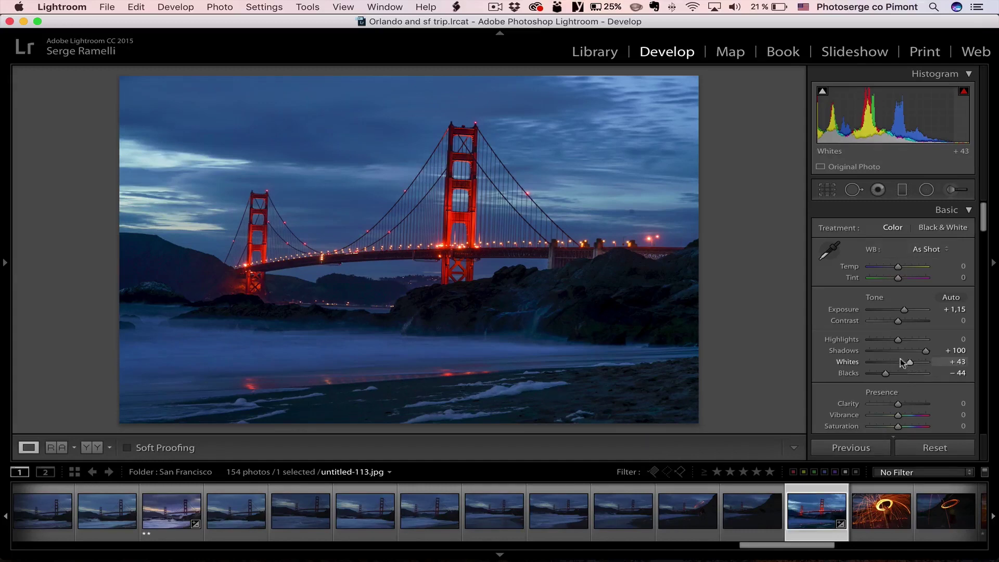
{"action": "mouse_move", "coordinate": [895, 268]}
{"action": "left_mouse_down"}
{"action": "mouse_move", "coordinate": [904, 269]}
{"action": "mouse_move", "coordinate": [890, 269]}
{"action": "mouse_move", "coordinate": [902, 268]}
{"action": "mouse_move", "coordinate": [899, 279]}
{"action": "left_mouse_up"}
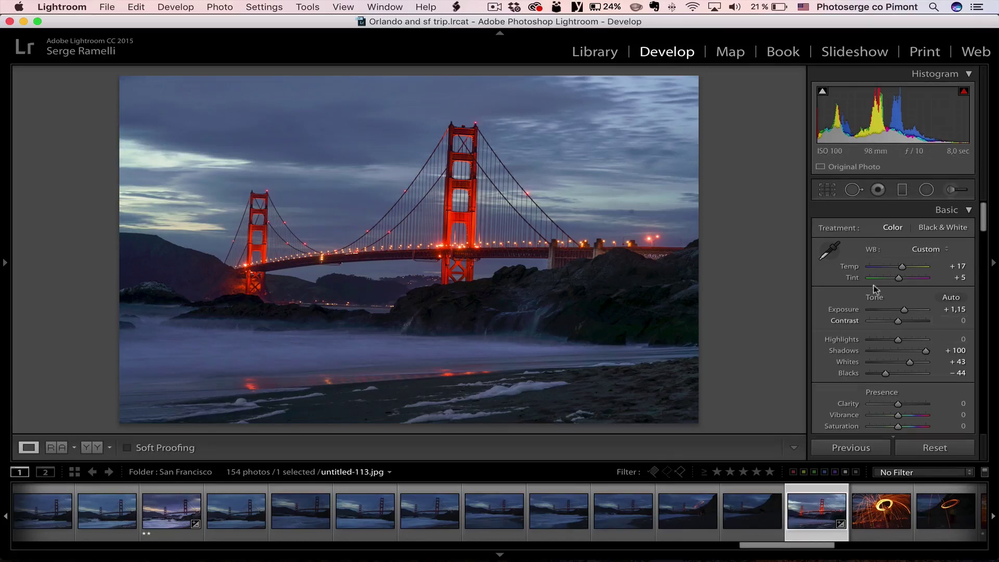
{"action": "scroll", "coordinate": [874, 290], "scroll_direction": "down", "scroll_amount": 15}
{"action": "scroll", "coordinate": [883, 290], "scroll_direction": "down", "scroll_amount": 10}
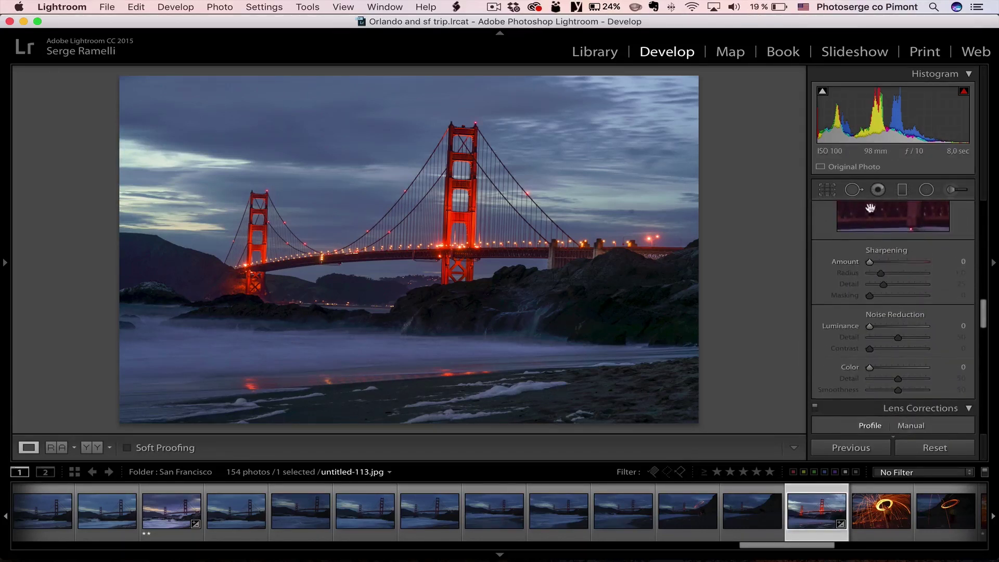
{"action": "left_click", "coordinate": [902, 190]}
Add a darkening exposure graduated filter over the sky and another over the foreground beach.
{"action": "left_click_drag", "start_coordinate": [339, 131], "coordinate": [339, 227]}
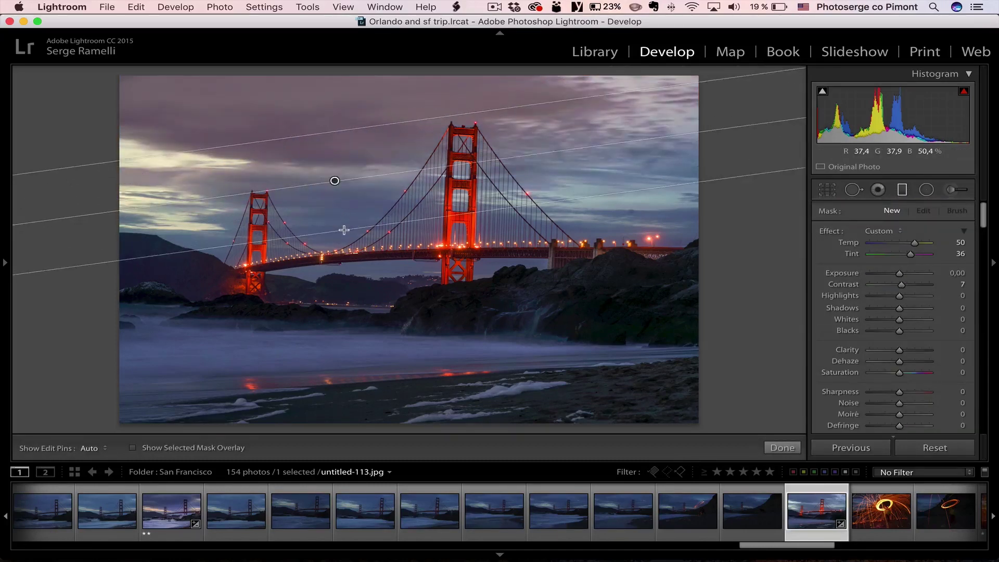
{"action": "left_click", "coordinate": [885, 231]}
{"action": "left_click", "coordinate": [879, 260]}
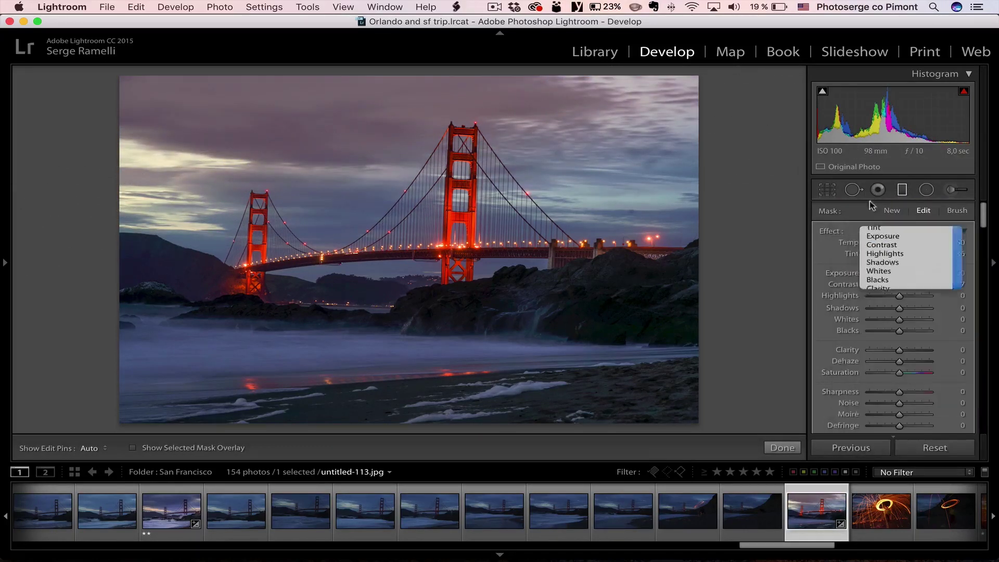
{"action": "left_click_drag", "start_coordinate": [899, 275], "coordinate": [893, 276]}
{"action": "left_click_drag", "start_coordinate": [415, 409], "coordinate": [414, 352]}
{"action": "left_click", "coordinate": [796, 445]}
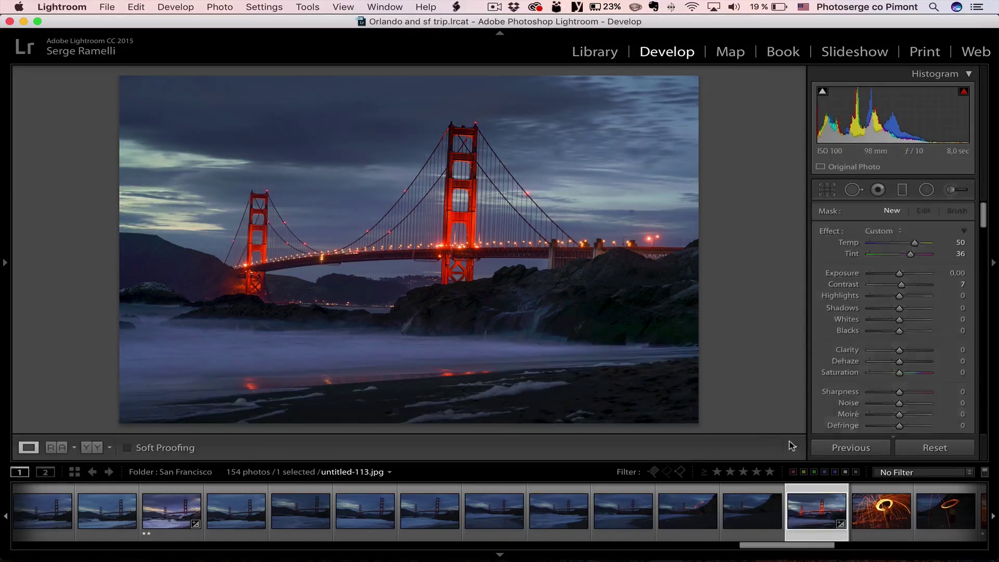
Brush brighter exposure over the fog band along the water.
{"action": "left_click", "coordinate": [946, 196]}
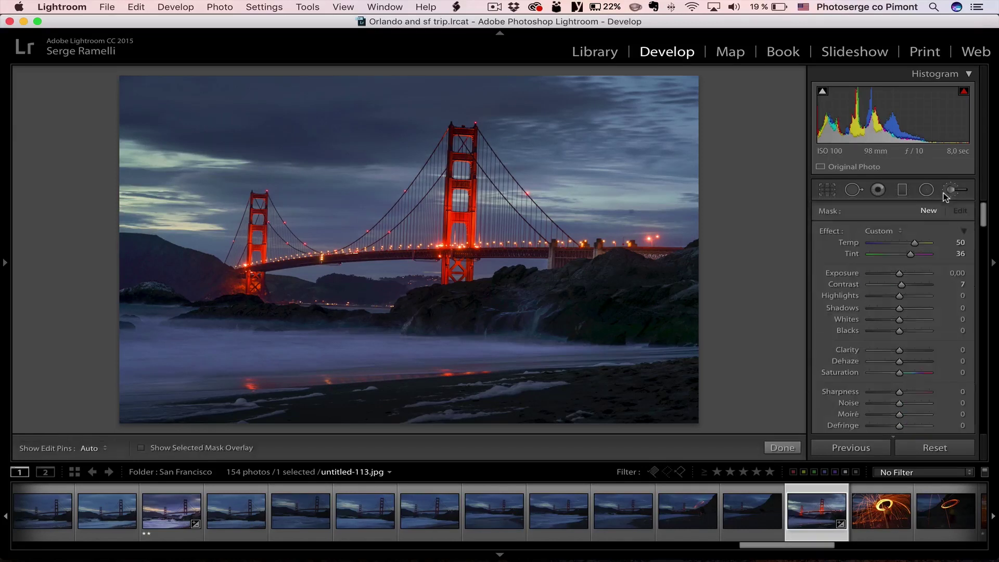
{"action": "left_click", "coordinate": [895, 237]}
{"action": "left_click", "coordinate": [892, 261]}
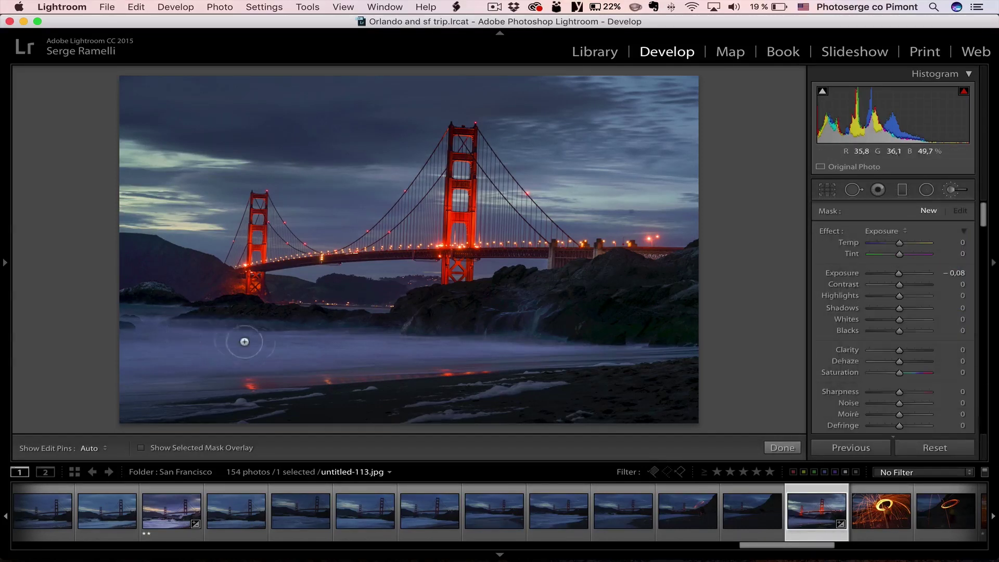
{"action": "left_click_drag", "start_coordinate": [908, 277], "coordinate": [910, 278]}
{"action": "key", "text": "h"}
{"action": "left_click_drag", "start_coordinate": [104, 354], "coordinate": [543, 352]}
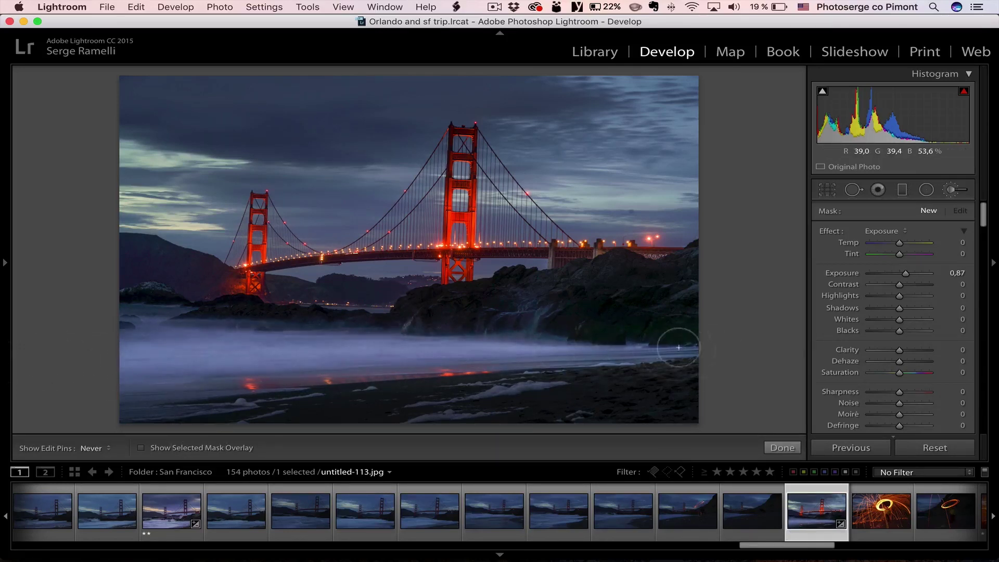
{"action": "key", "text": "h"}
{"action": "key", "text": "h"}
{"action": "key", "text": "h"}
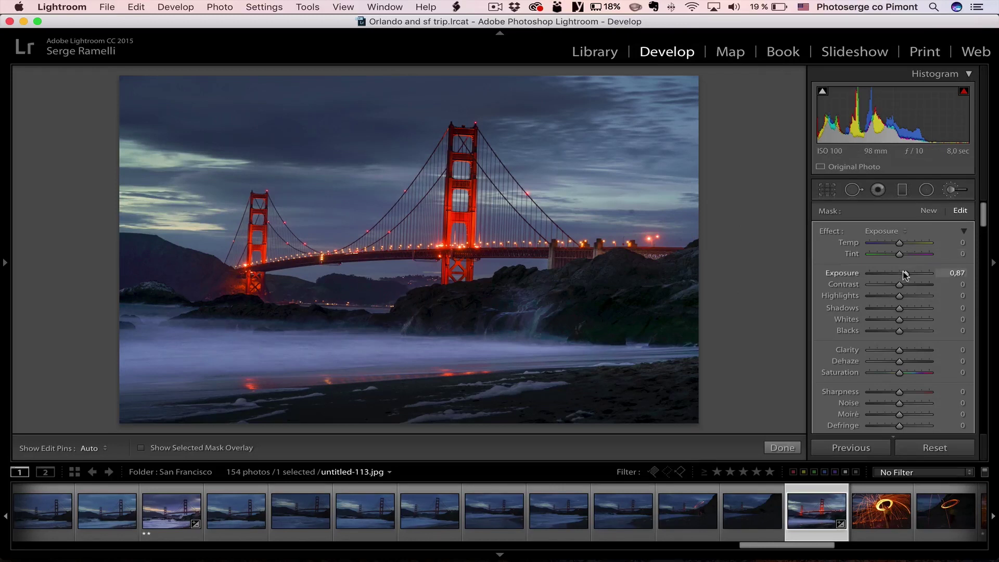
Paint a new brush stroke across the sky and warm it to Temp 43, Tint 39.
{"action": "left_click", "coordinate": [928, 211]}
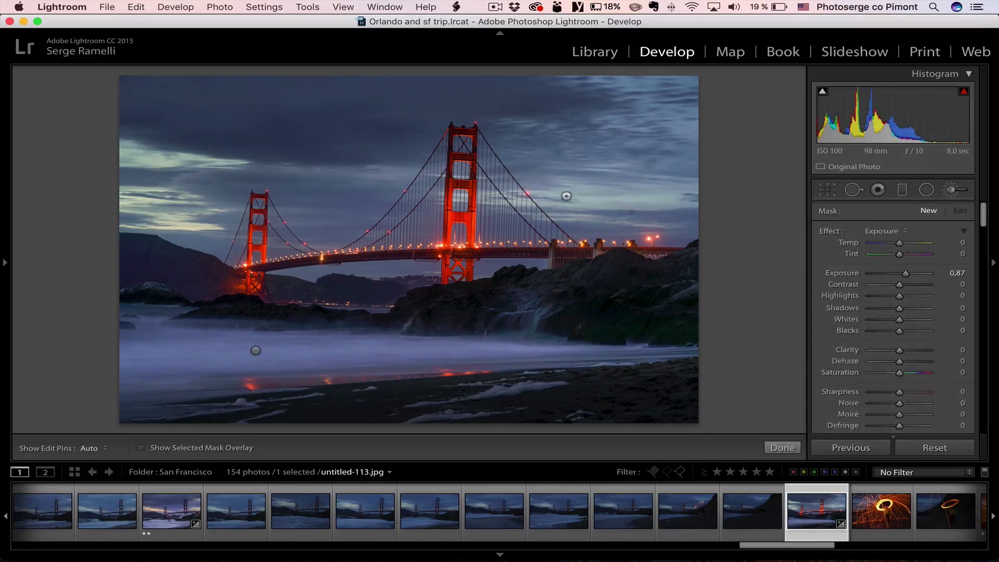
{"action": "key", "text": "h"}
{"action": "mouse_move", "coordinate": [560, 197]}
{"action": "left_mouse_down"}
{"action": "mouse_move", "coordinate": [692, 192]}
{"action": "mouse_move", "coordinate": [525, 190]}
{"action": "left_mouse_up"}
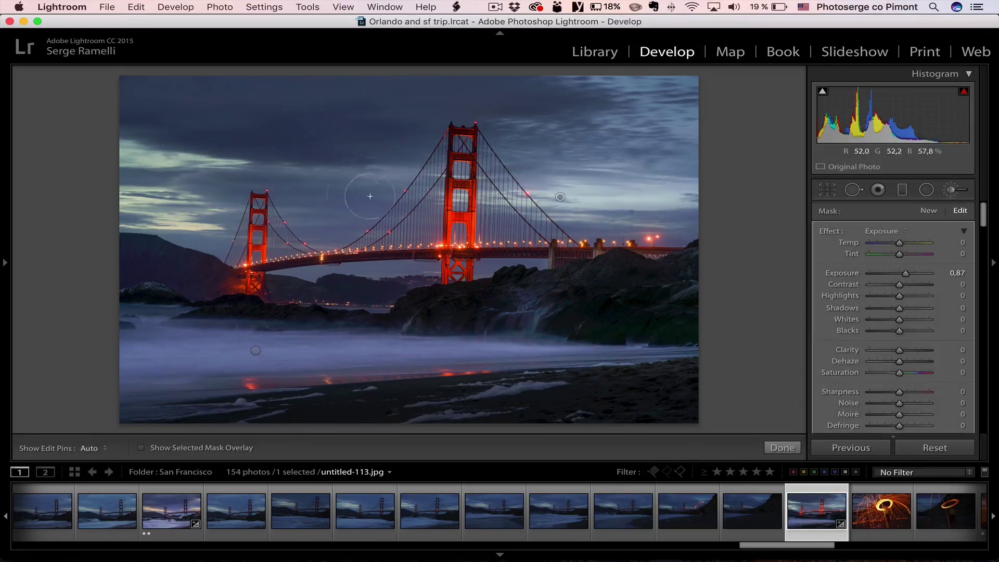
{"action": "key", "text": "h"}
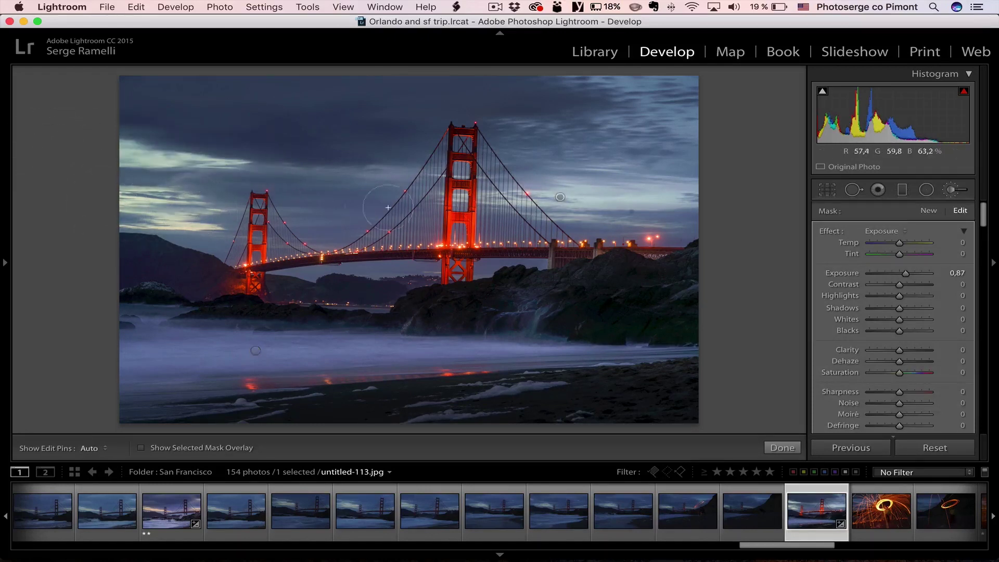
{"action": "left_click_drag", "start_coordinate": [899, 255], "coordinate": [908, 255]}
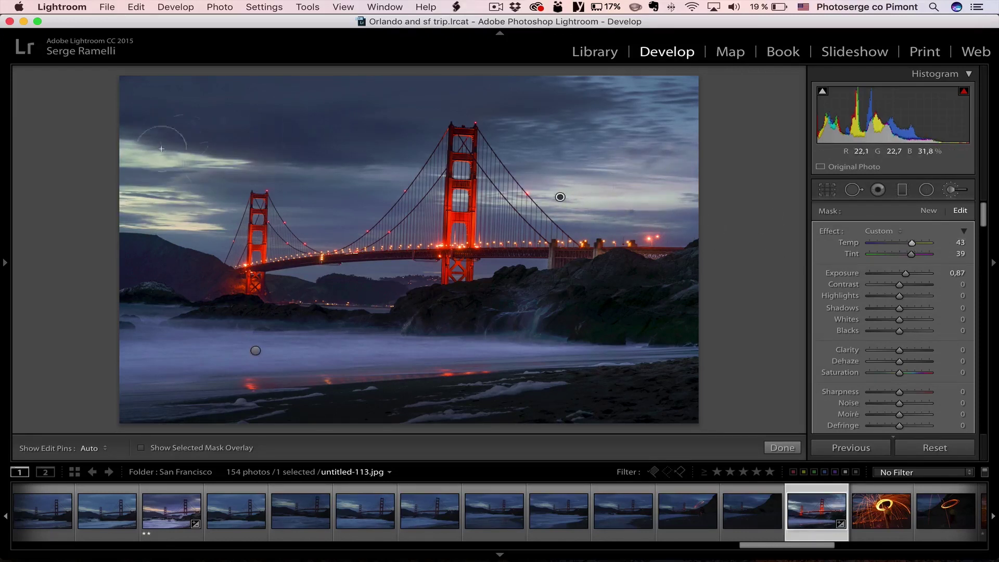
{"action": "left_click", "coordinate": [793, 447]}
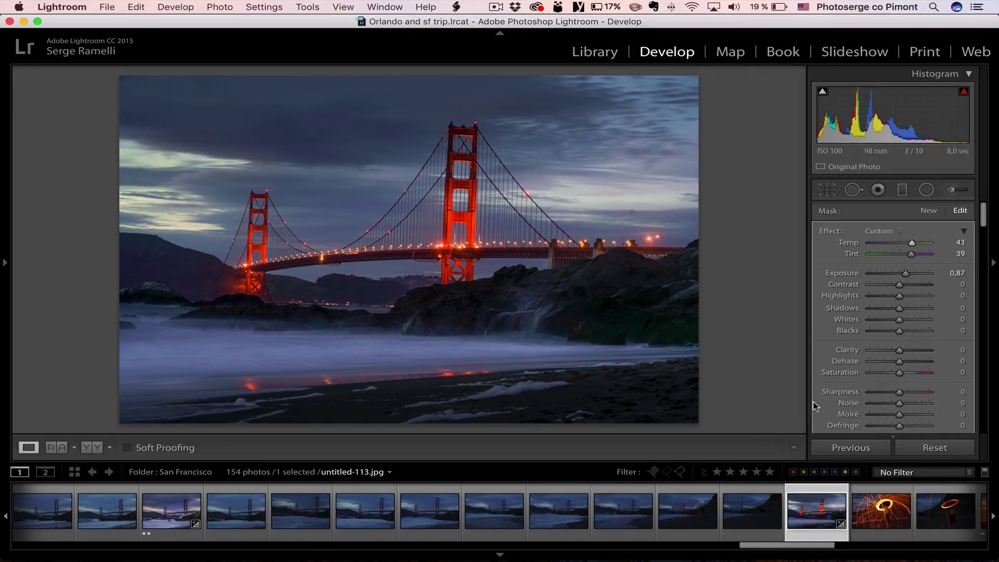
{"action": "key", "text": "q"}
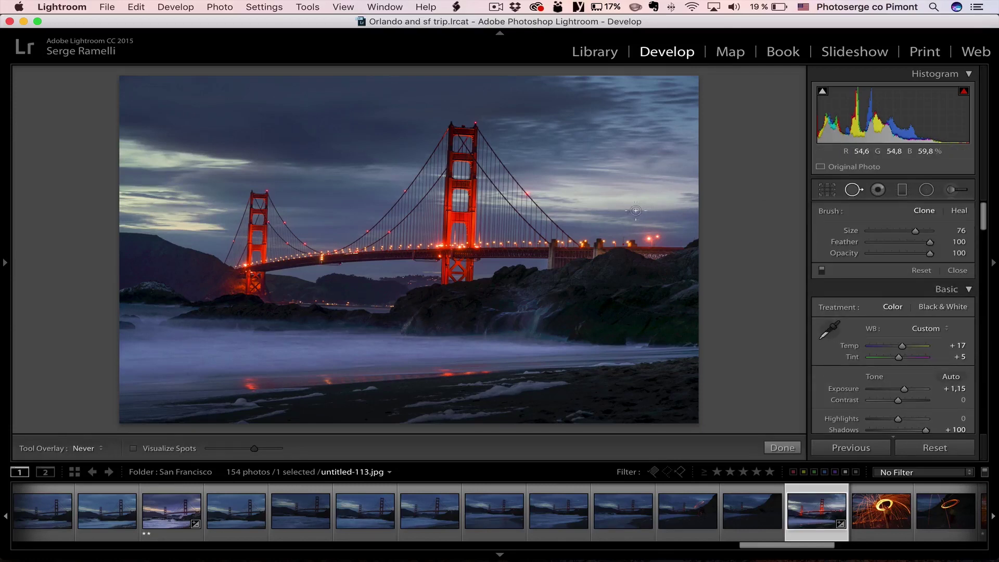
{"action": "left_click", "coordinate": [961, 270]}
Preview the bridge photo full screen, open untitled-120.jpg, and filter to one-star-or-higher photos.
{"action": "key", "text": "f"}
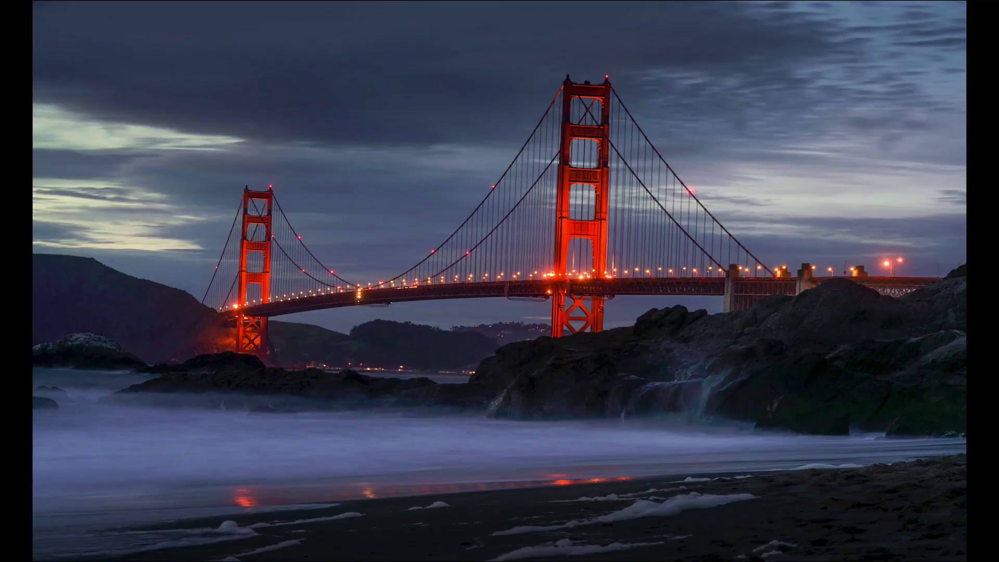
{"action": "key", "text": "f"}
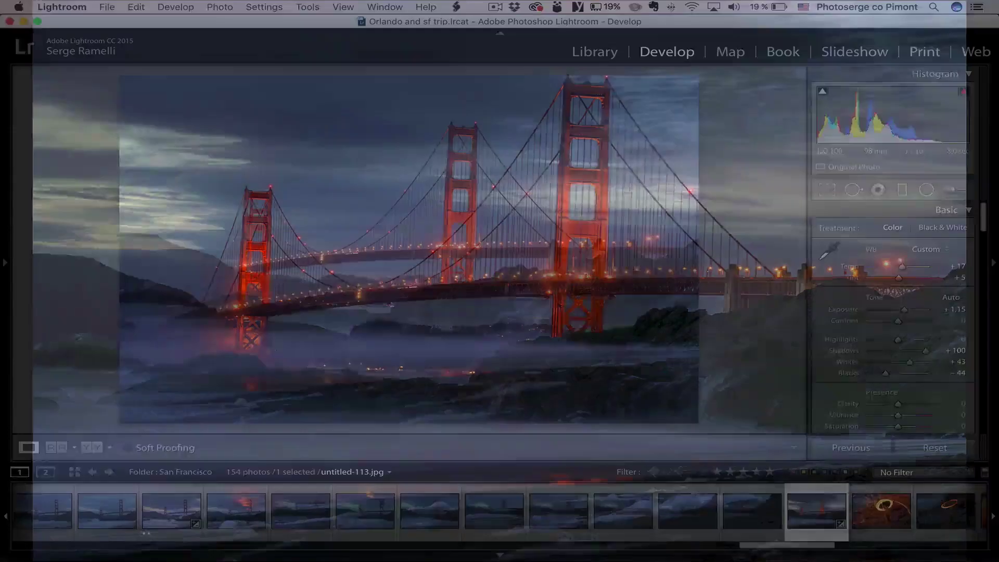
{"action": "left_click_drag", "start_coordinate": [805, 545], "coordinate": [871, 551]}
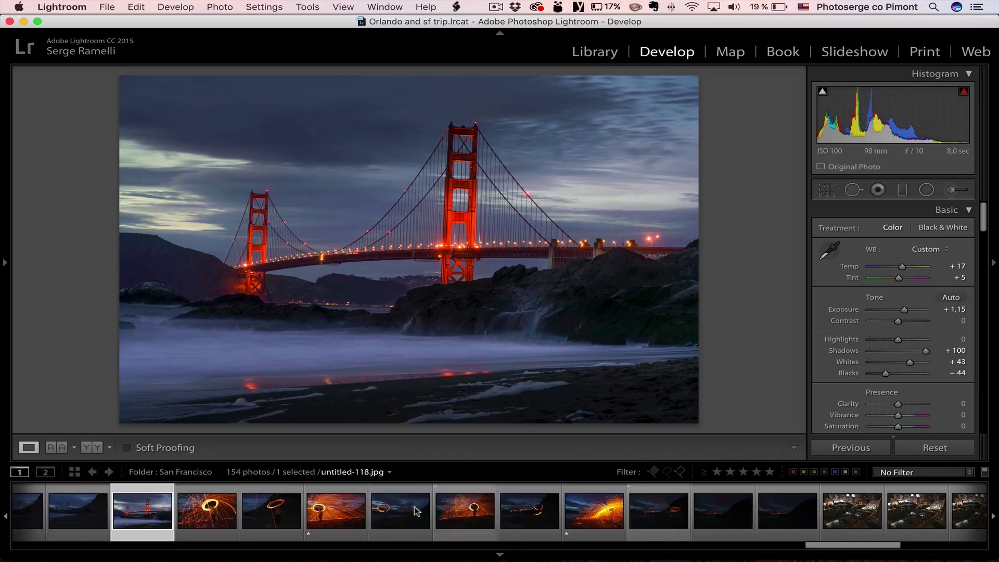
{"action": "left_click", "coordinate": [327, 505]}
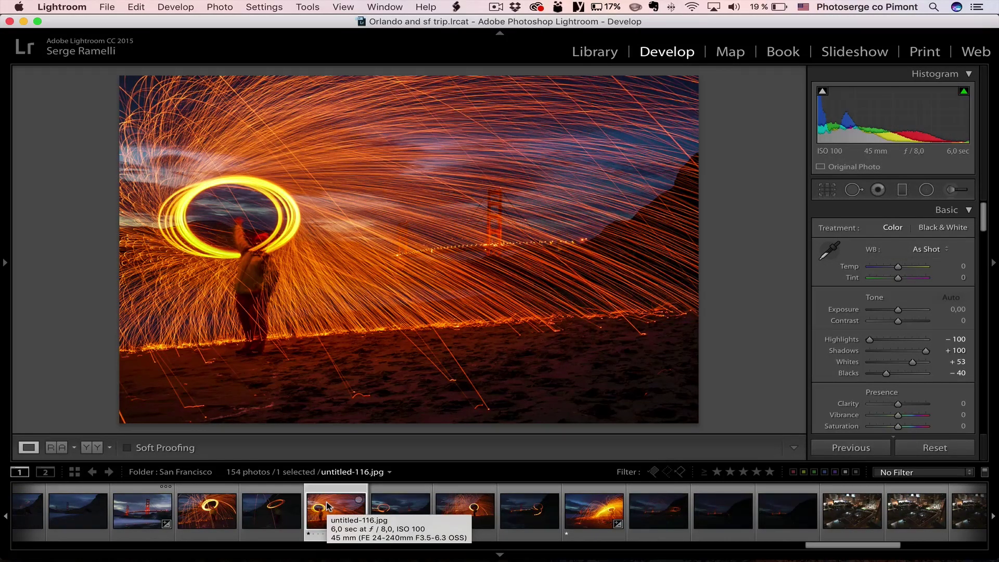
{"action": "left_click", "coordinate": [591, 507]}
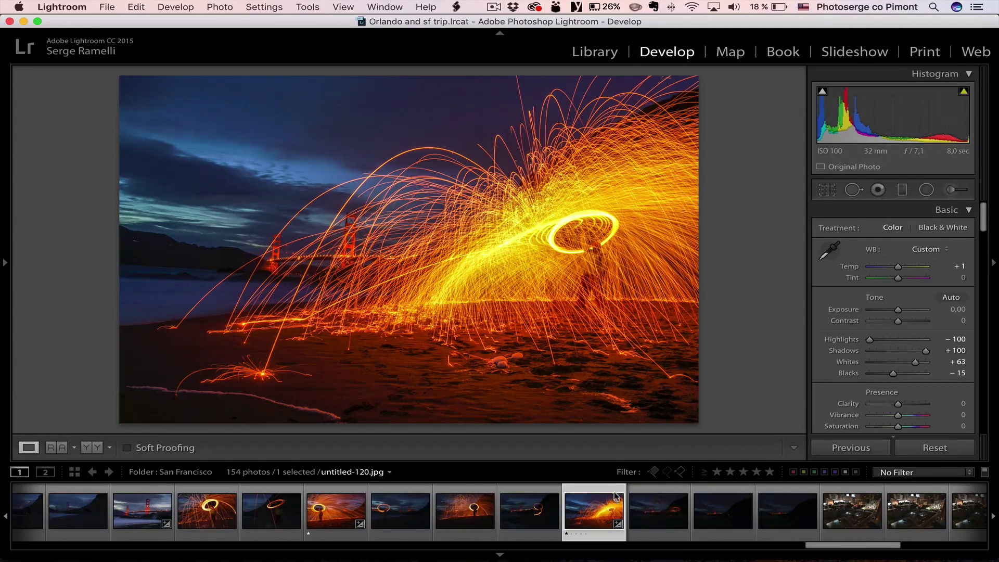
{"action": "left_click", "coordinate": [721, 475]}
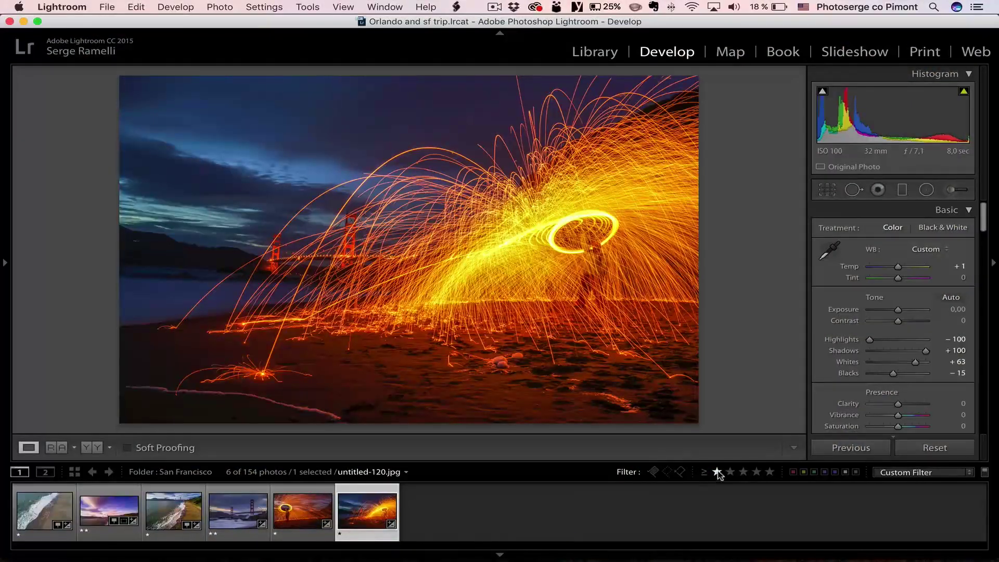
Clear the rating filter and give the Golden Gate bridge photo one star.
{"action": "left_click", "coordinate": [717, 472]}
{"action": "left_click_drag", "start_coordinate": [833, 545], "coordinate": [775, 549]}
{"action": "left_click", "coordinate": [721, 509]}
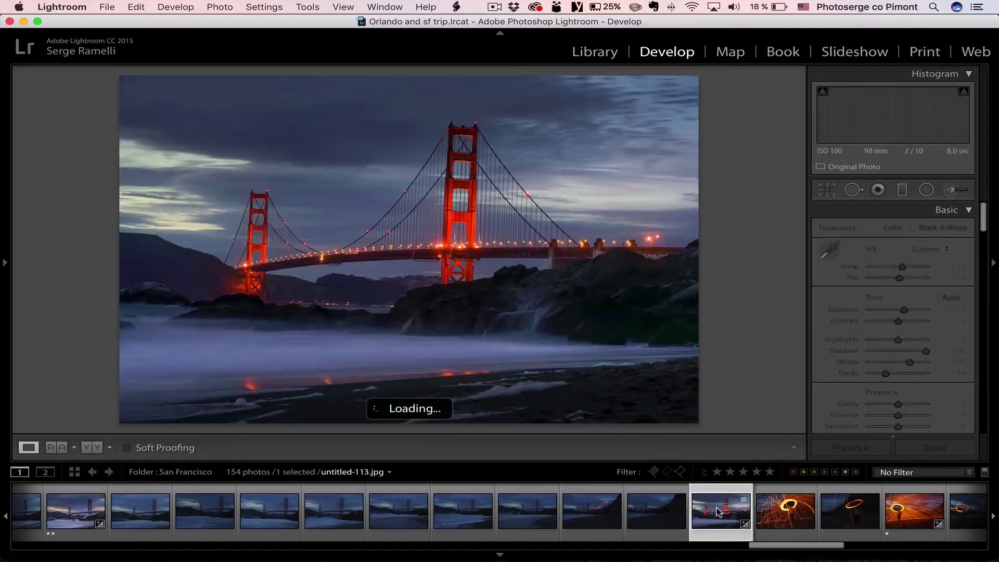
{"action": "key", "text": "1"}
Compare both beach panorama versions, rate the second one star, and preview one-star photos full screen.
{"action": "left_click_drag", "start_coordinate": [790, 550], "coordinate": [665, 549]}
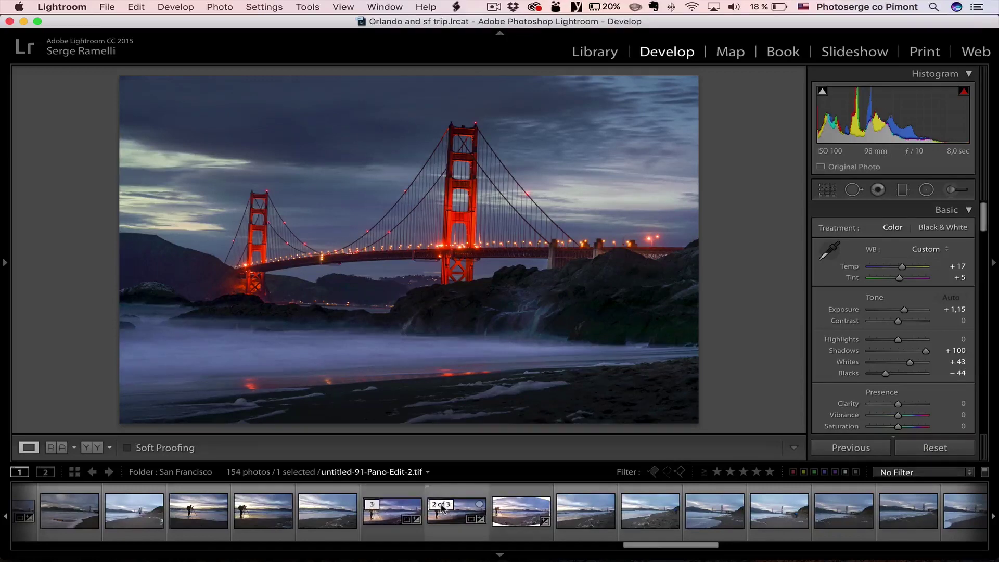
{"action": "left_click", "coordinate": [456, 514]}
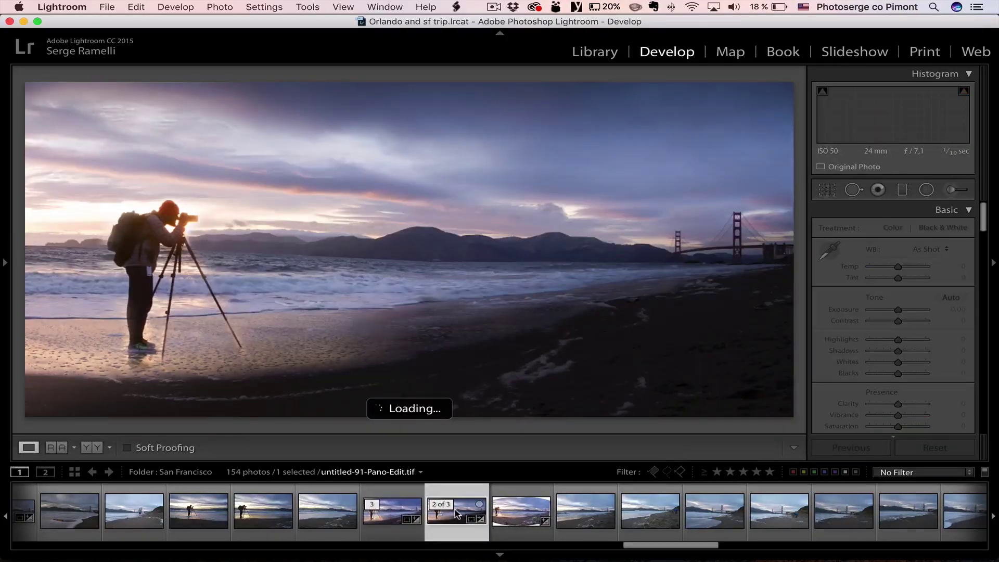
{"action": "left_click", "coordinate": [376, 514]}
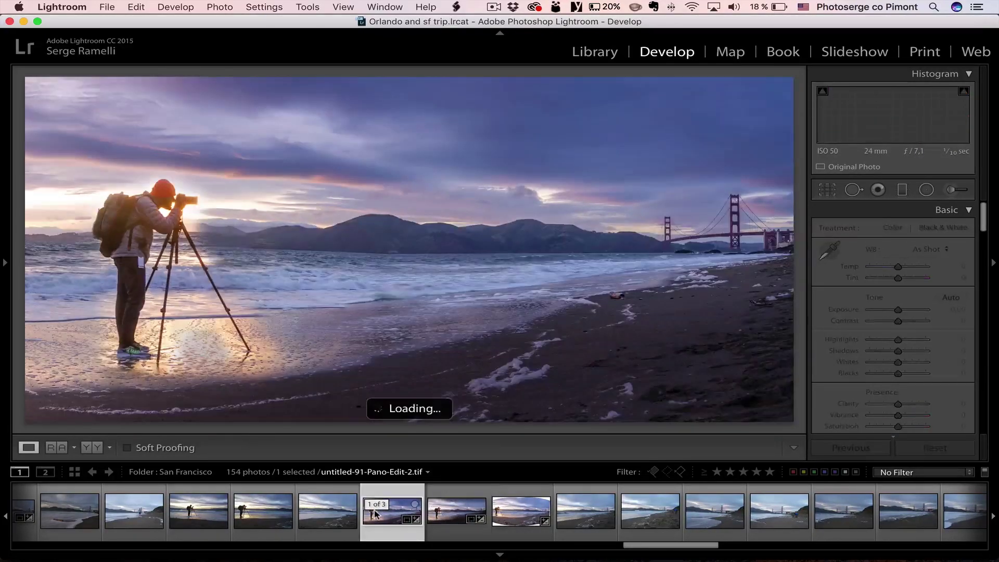
{"action": "left_click", "coordinate": [453, 514]}
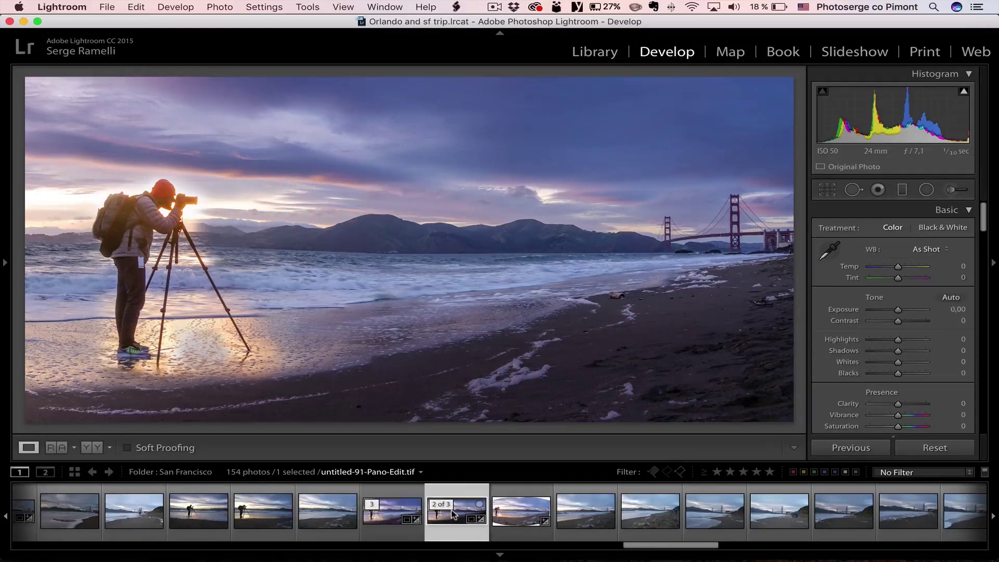
{"action": "key", "text": "1"}
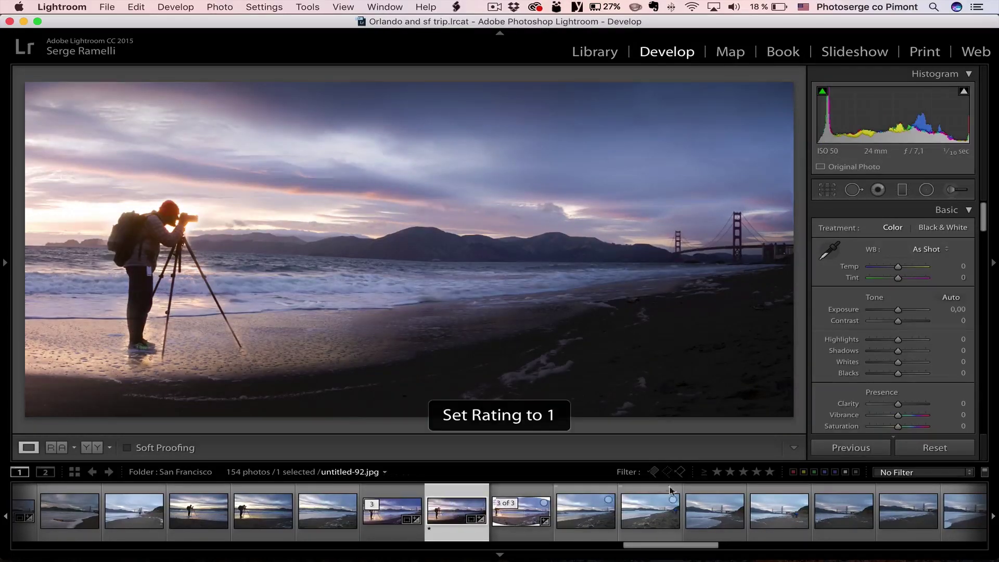
{"action": "left_click", "coordinate": [716, 472]}
{"action": "key", "text": "f"}
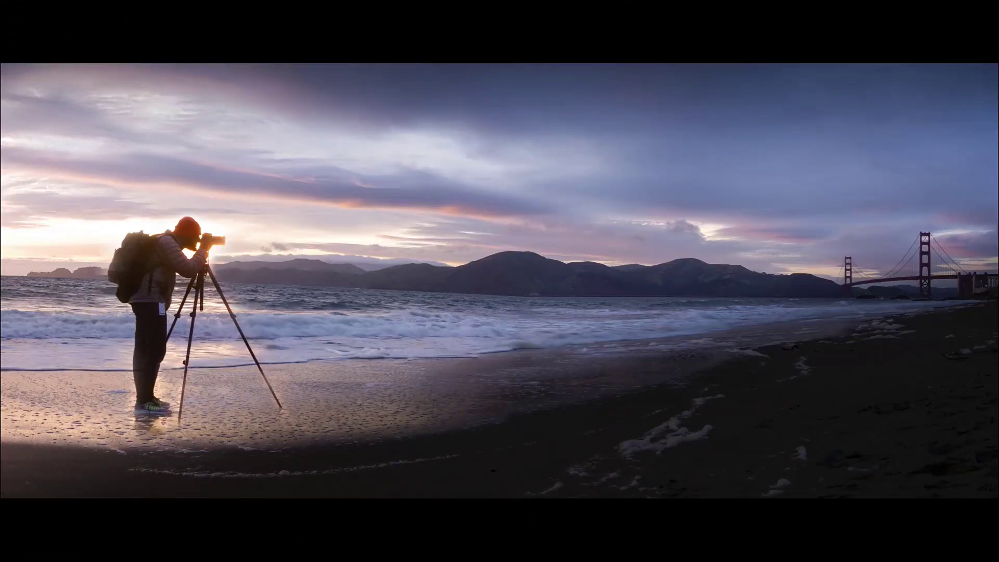
Step forward through four more one-star photos in the full-screen preview.
{"action": "key", "text": "Right"}
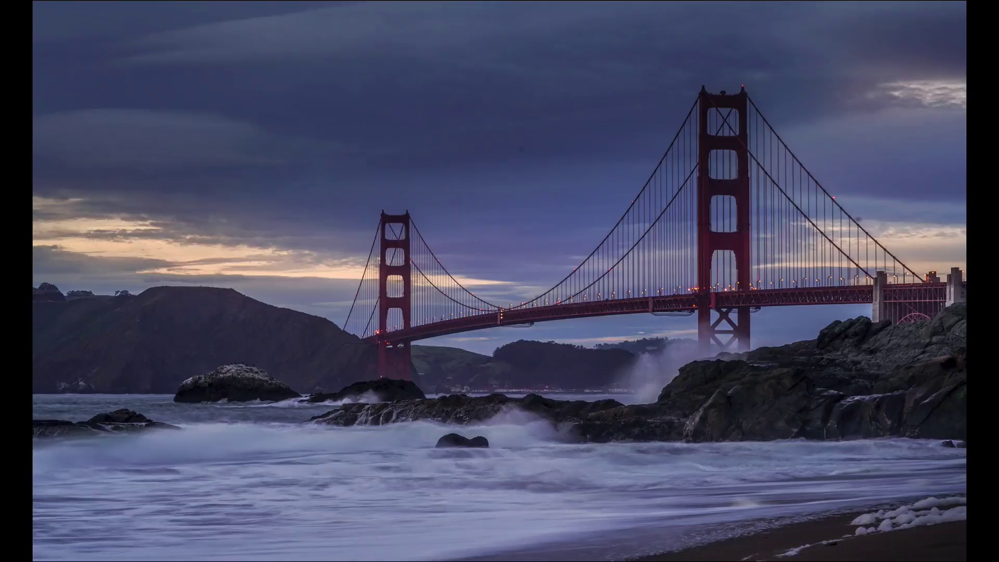
{"action": "key", "text": "Right"}
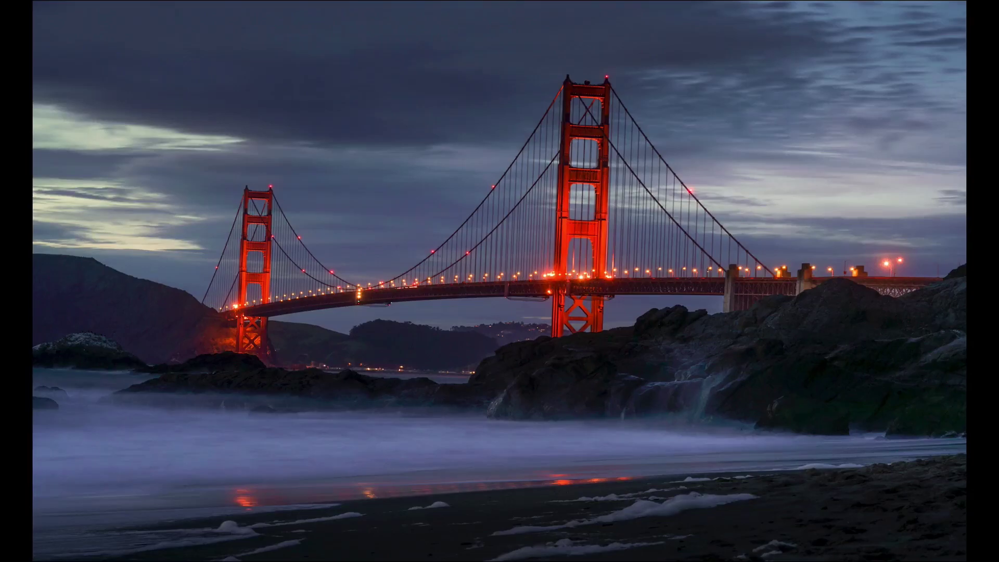
{"action": "key", "text": "Right"}
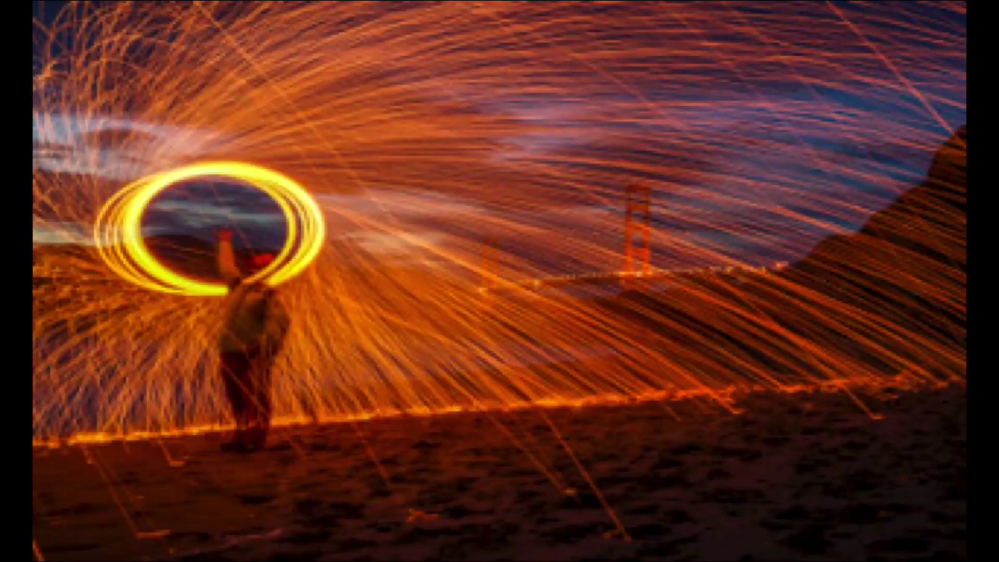
{"action": "key", "text": "Right"}
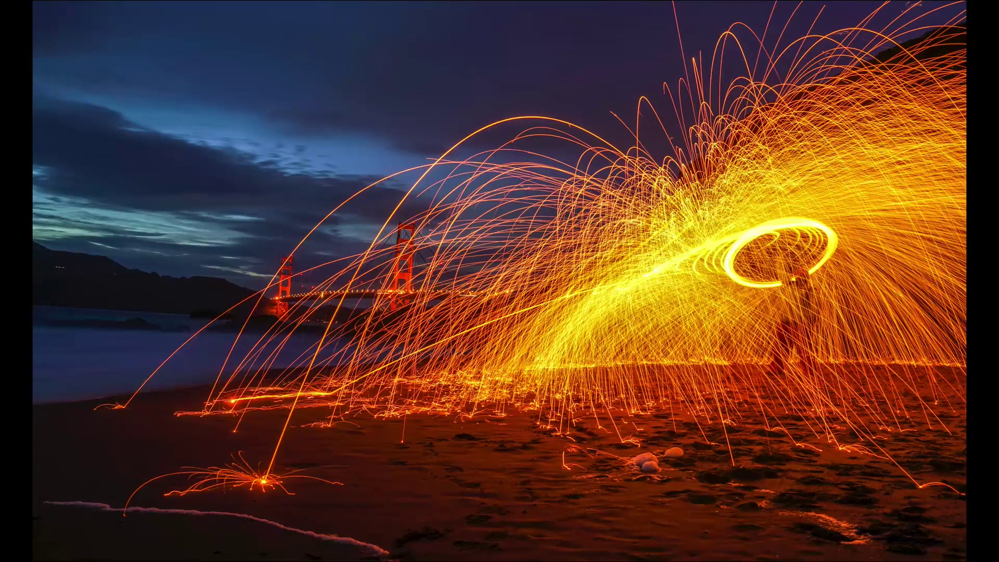
Exit the full-screen preview and open the US iTunes page for The Hollywouldn'ts.
{"action": "key", "text": "Escape"}
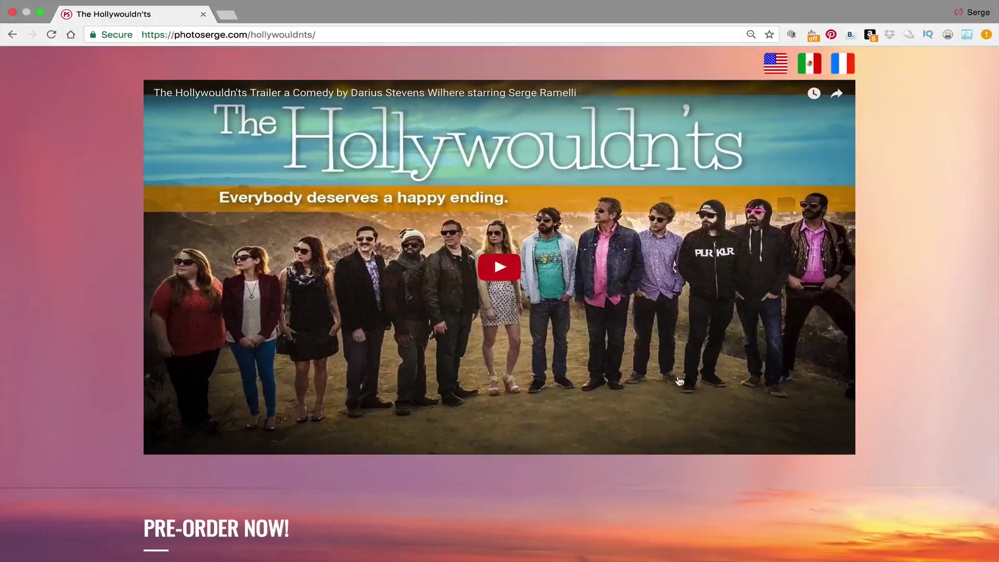
{"action": "scroll", "coordinate": [673, 384], "scroll_direction": "down", "scroll_amount": 7}
{"action": "left_click", "coordinate": [400, 361]}
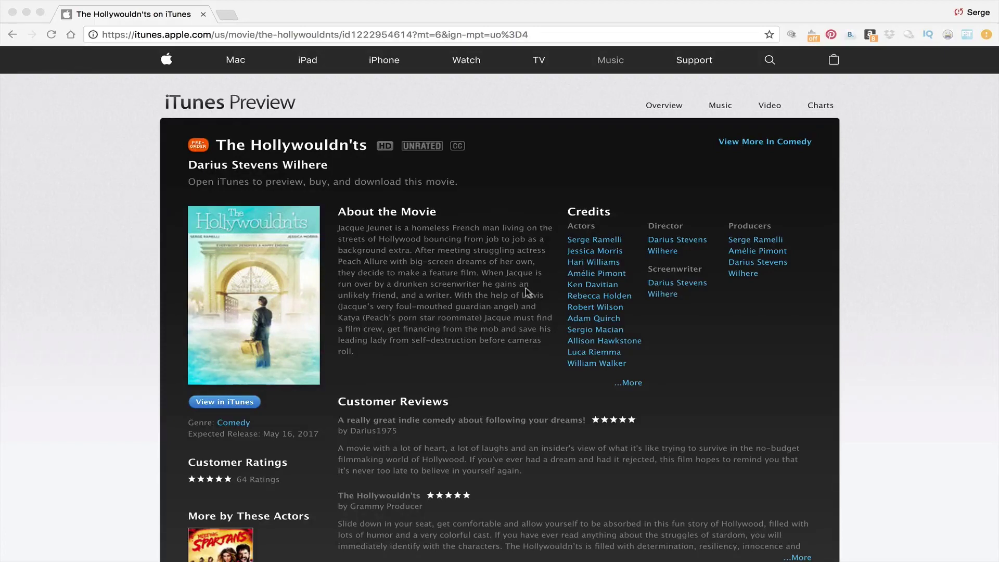
Scroll the iTunes Preview page for The Hollywouldn'ts to look over its synopsis and ratings.
{"action": "scroll", "coordinate": [484, 275], "scroll_direction": "down", "scroll_amount": 3}
{"action": "scroll", "coordinate": [485, 274], "scroll_direction": "up", "scroll_amount": 3}
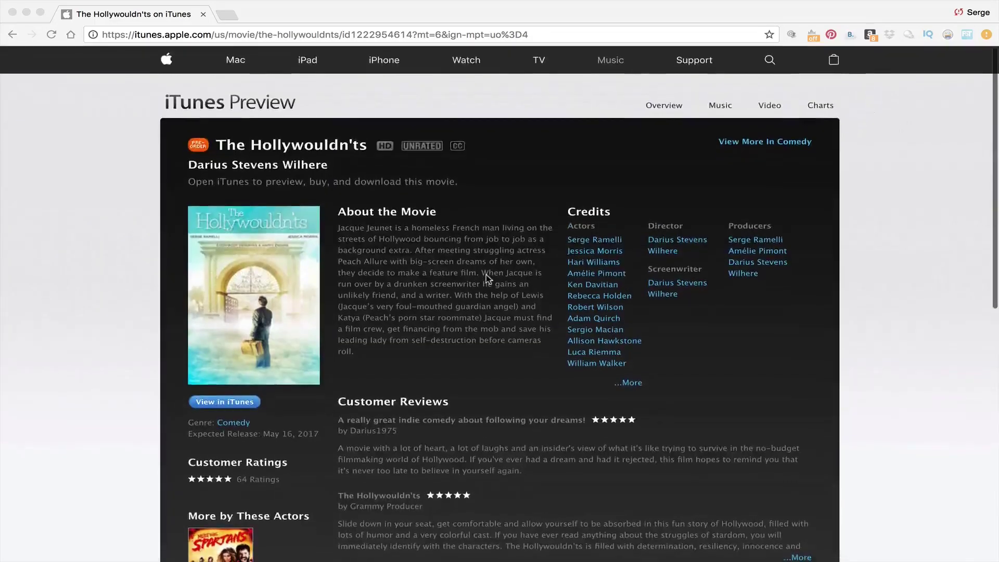